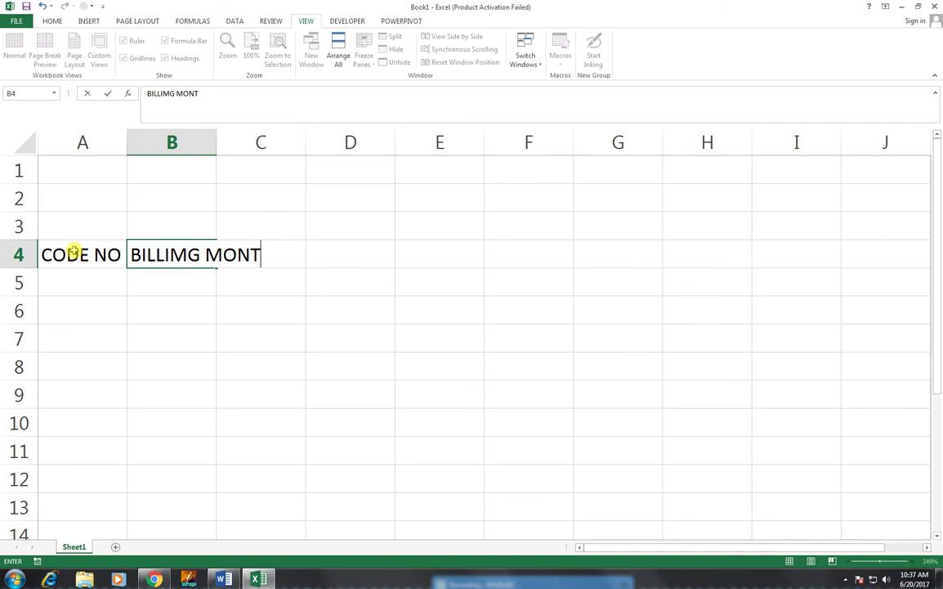
- Finish typing BILLING MONTH in B4 next to CODE NO, then select A4:B4
type("NG ")
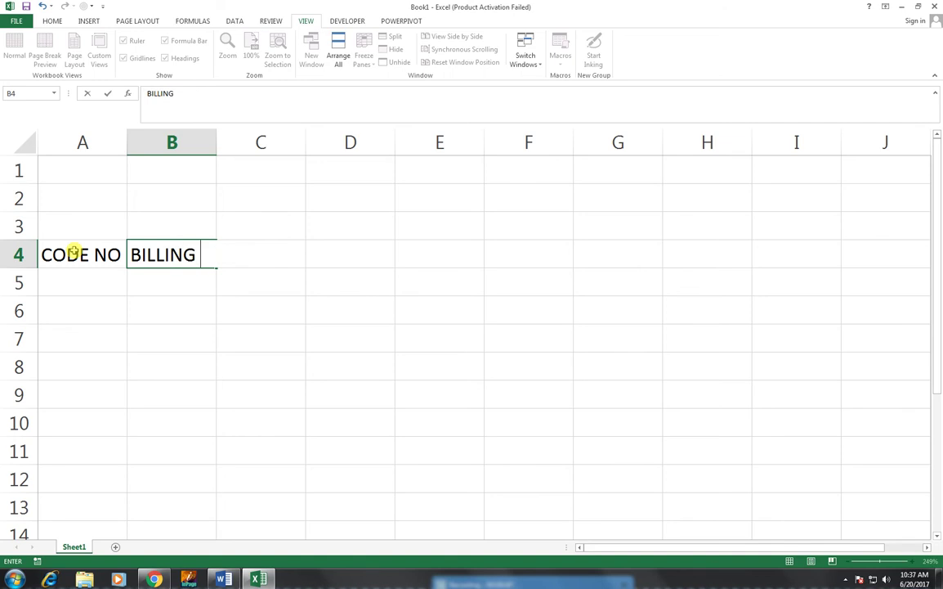
type("MOM")
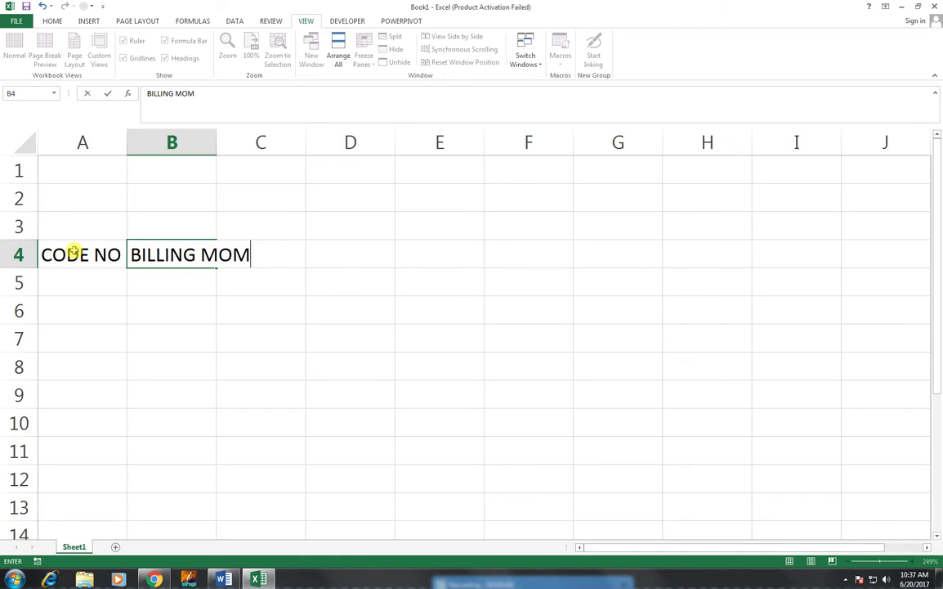
key("BackSpace")
type("NTH")
key("Tab")
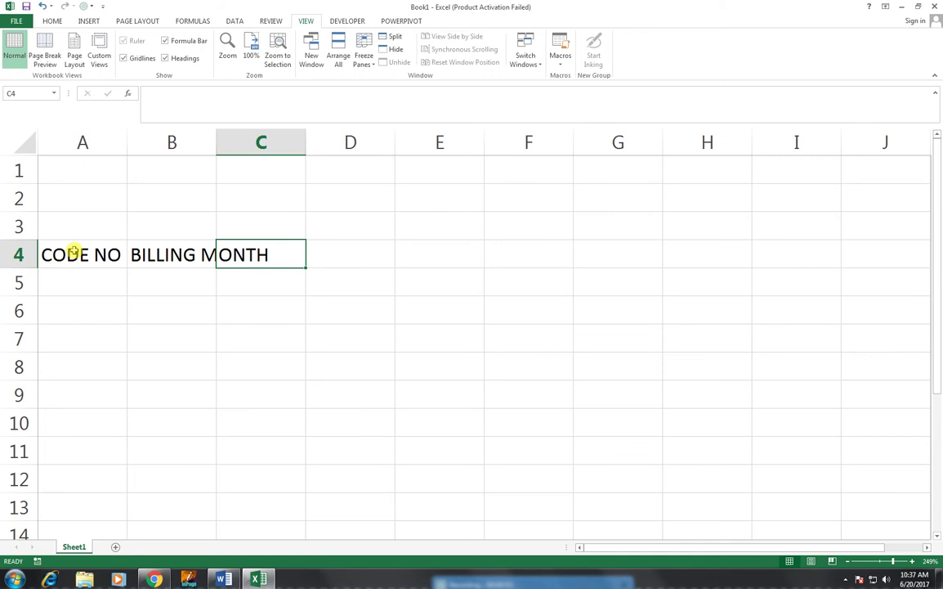
left_click(175, 255)
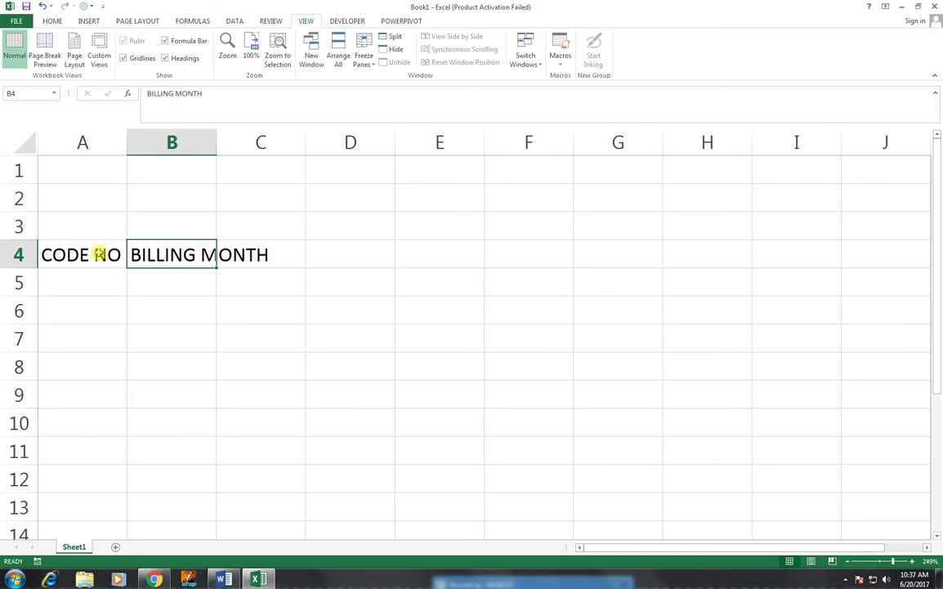
left_click_drag(98, 252, 155, 253)
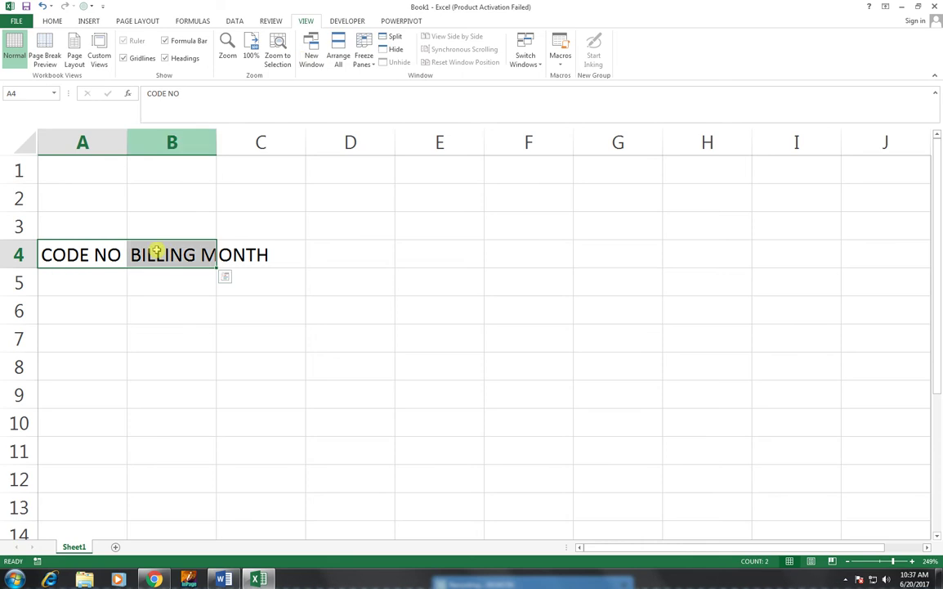
- Wrap the text in A4:B4 and narrow columns A and B to fit the headers
left_click(54, 21)
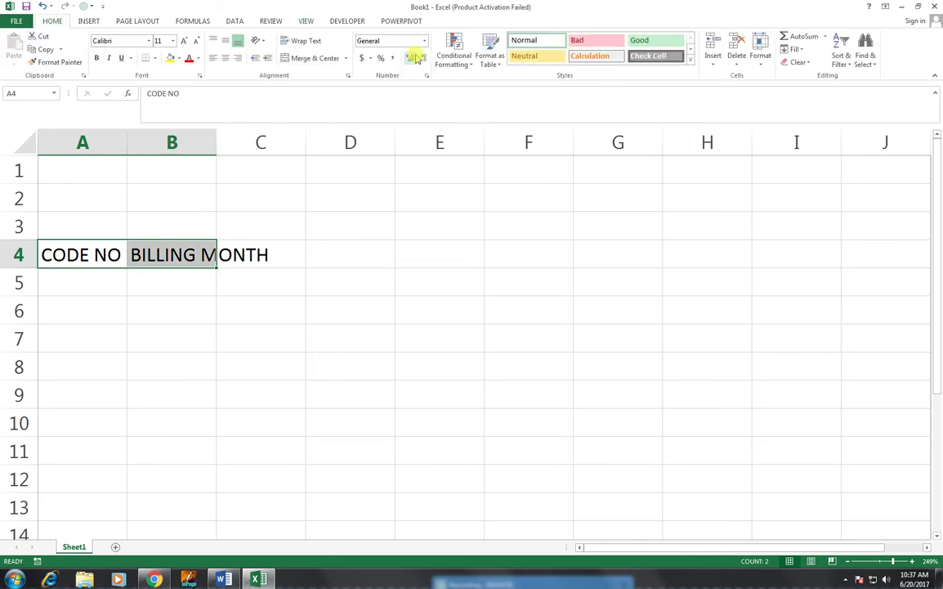
left_click(319, 43)
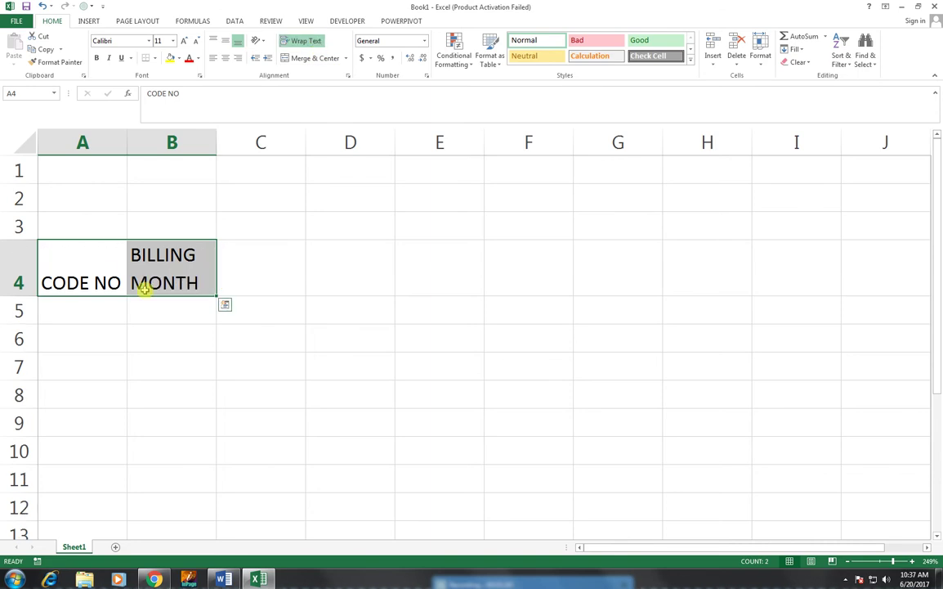
left_click(104, 275)
left_click_drag(127, 145, 101, 140)
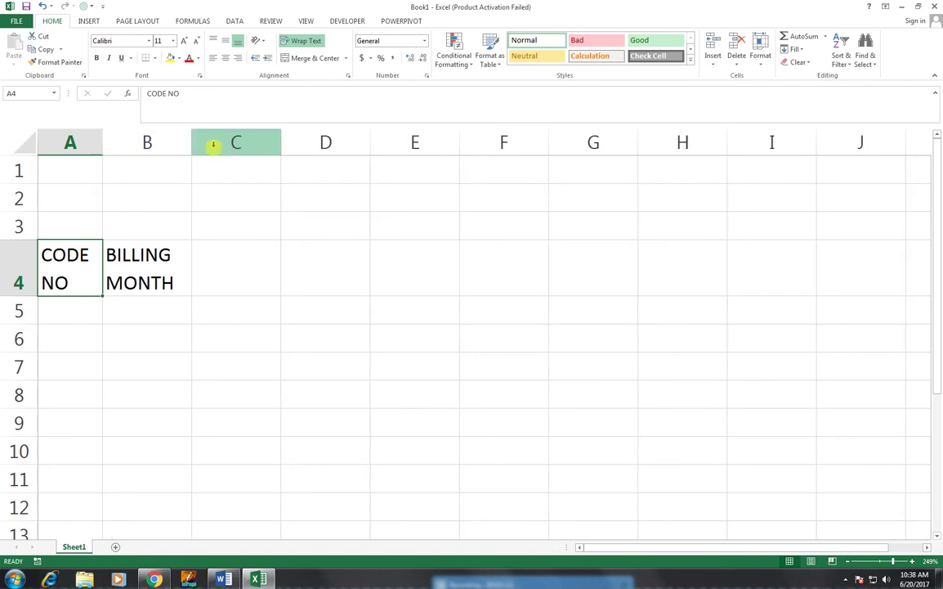
left_click_drag(190, 143, 183, 143)
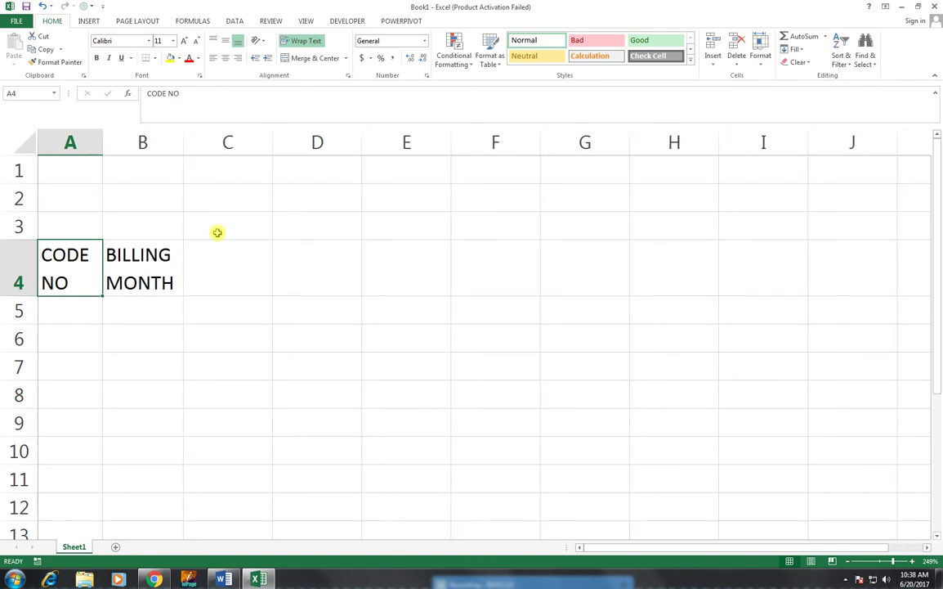
left_click(228, 257)
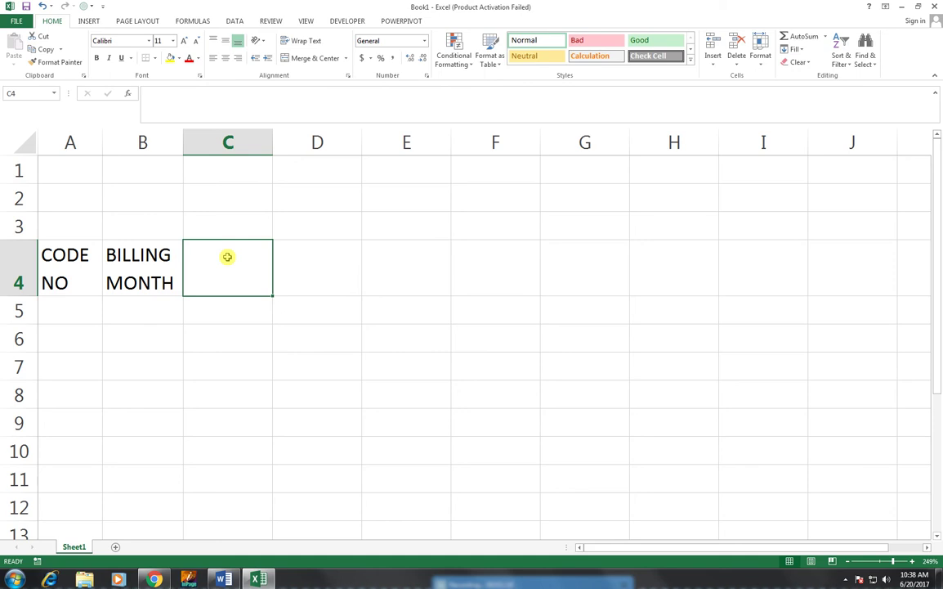
- Enter headers MEMBER NAME, ADDRESS, FUNCTION and RACE FEES in C4 to F4
type("MEN")
key("BackSpace")
type("M")
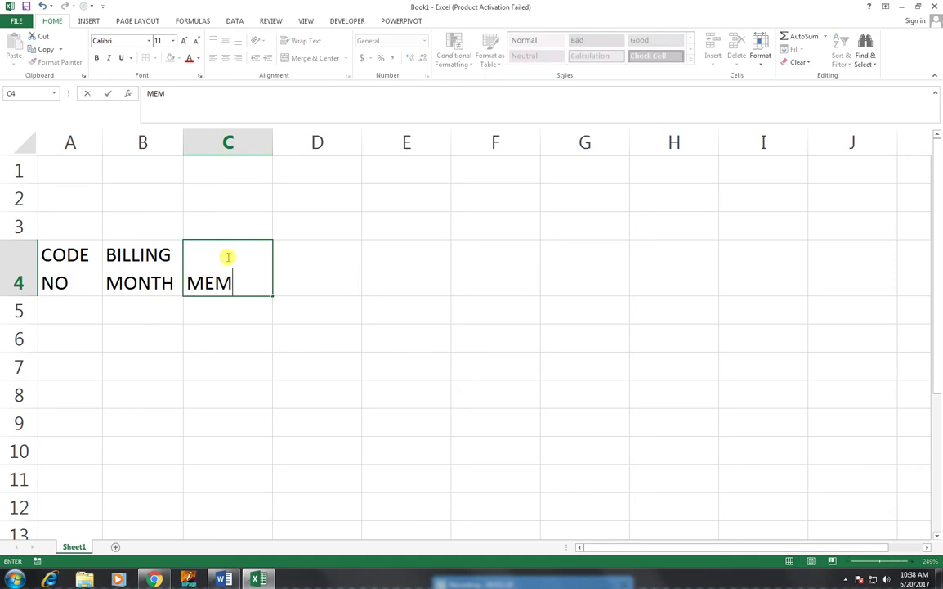
type("BER NAME")
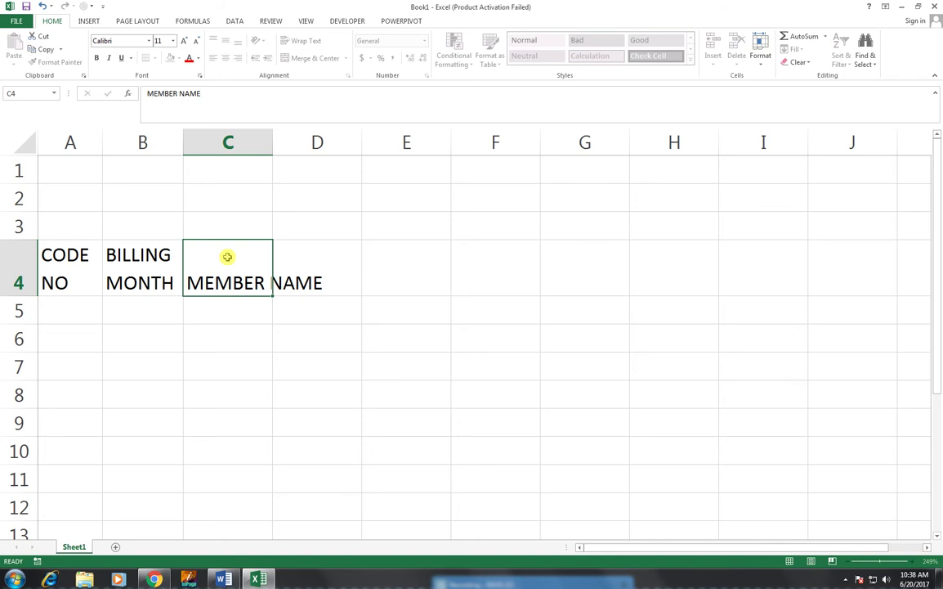
key("Tab")
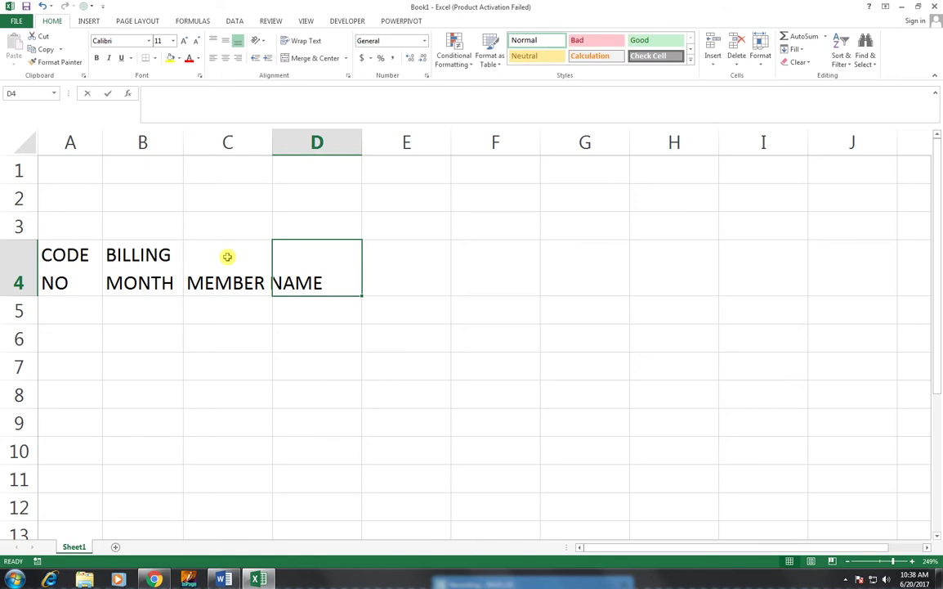
type("ADDRE")
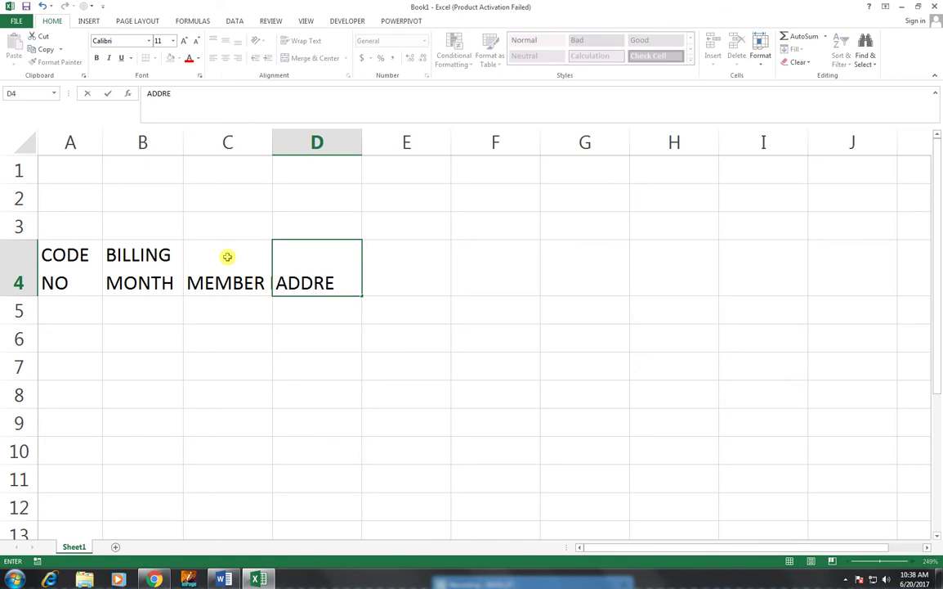
type("SS")
key("Tab")
type("FUNC")
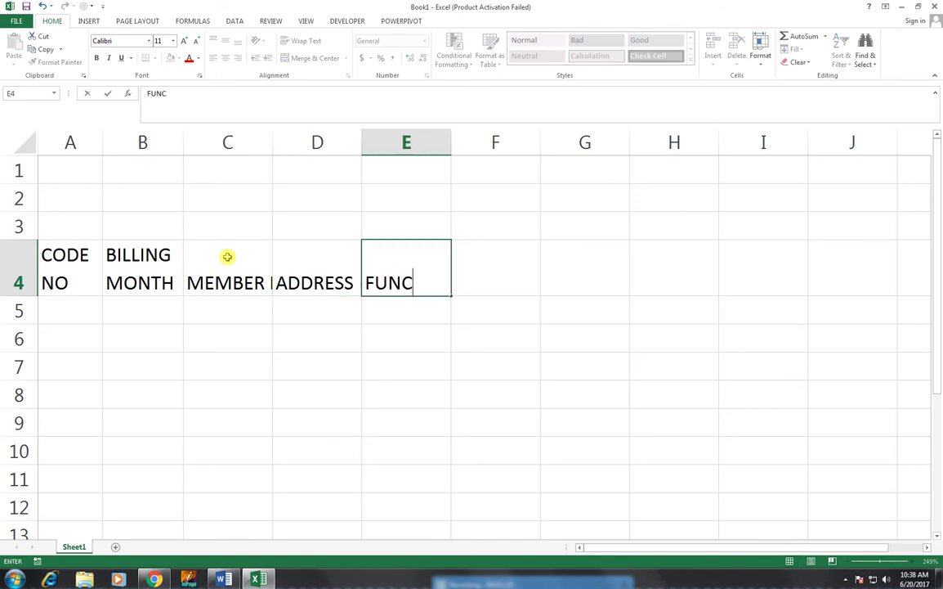
type("TION")
key("Tab")
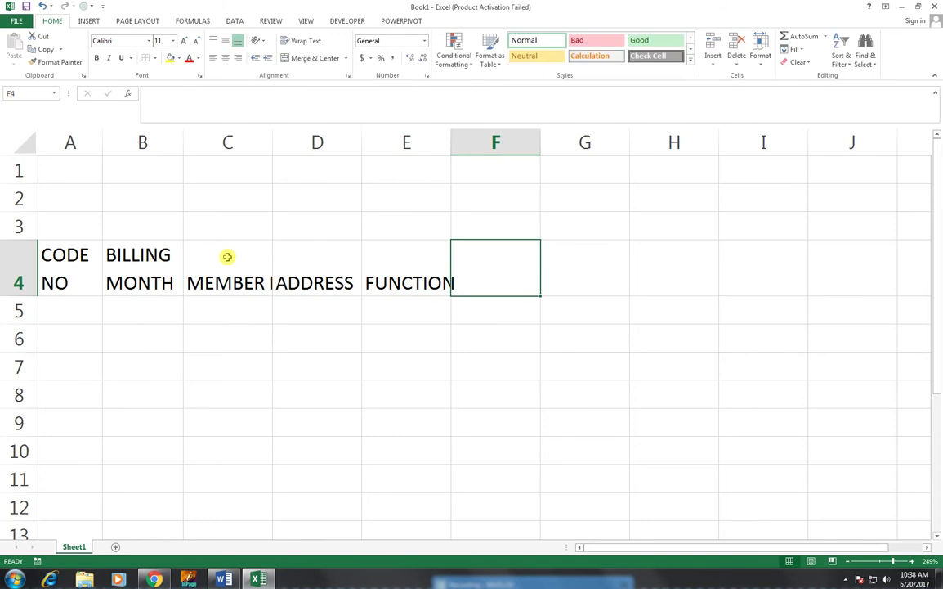
type("RACE ")
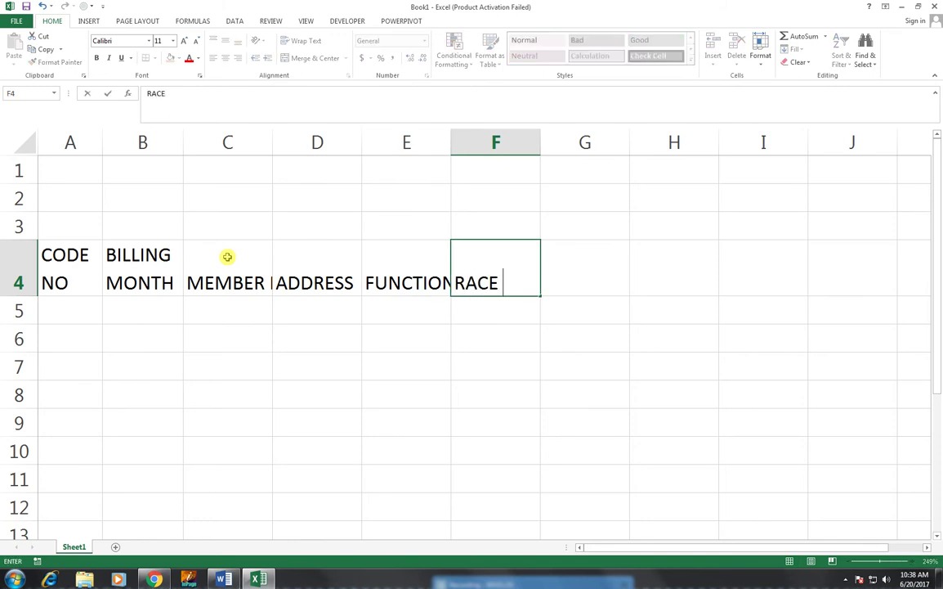
type("FEES")
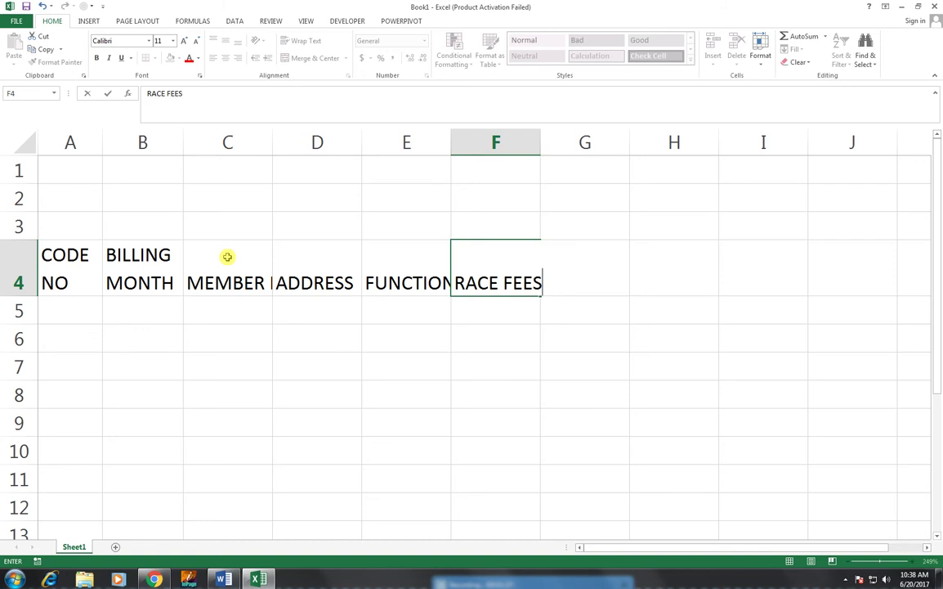
key("Tab")
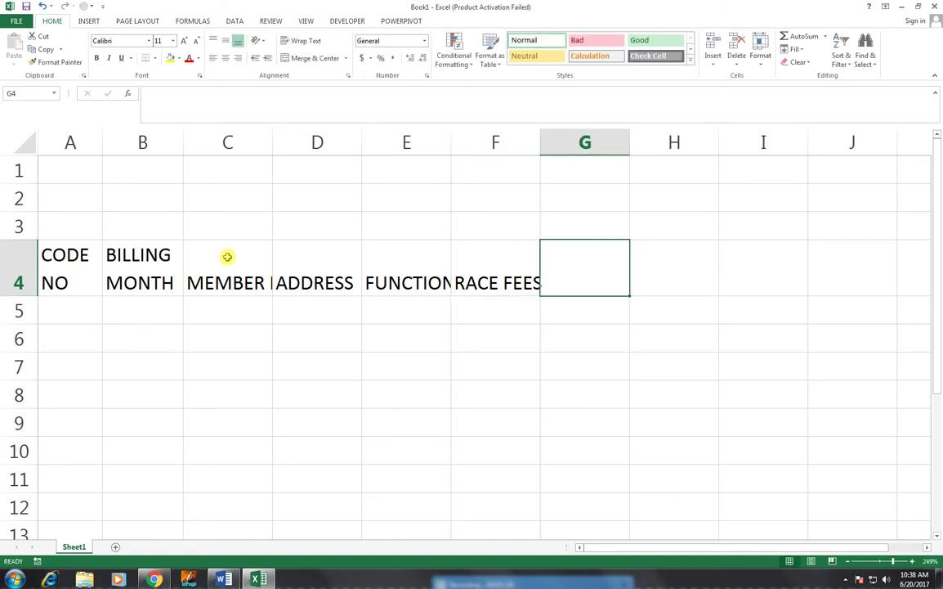
- Enter headers BOAT HIRE, TOTAL BILL, ARREARS and NET PAYABLE in G4 to J4
type("BOAT HIRE")
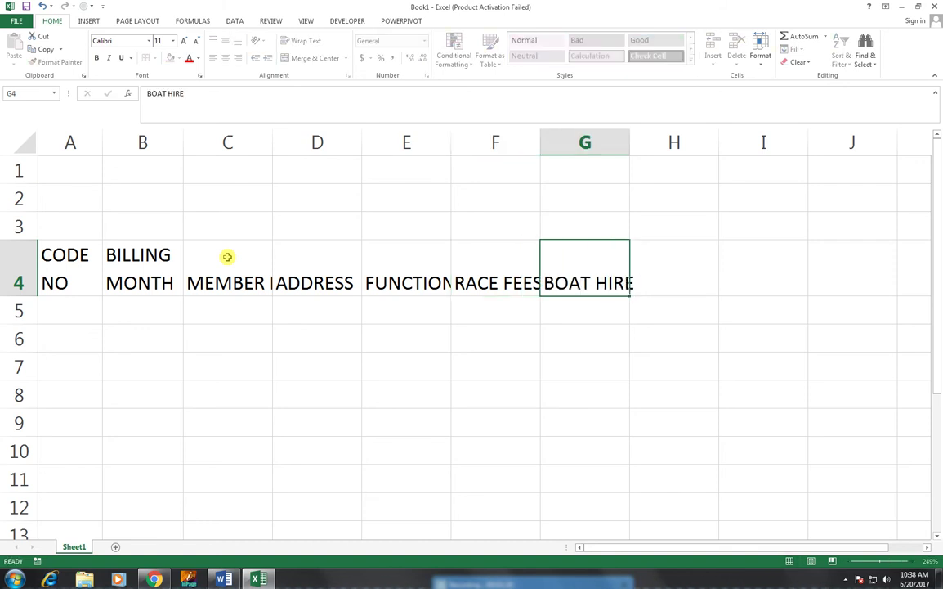
key("Tab")
type("TOTAL")
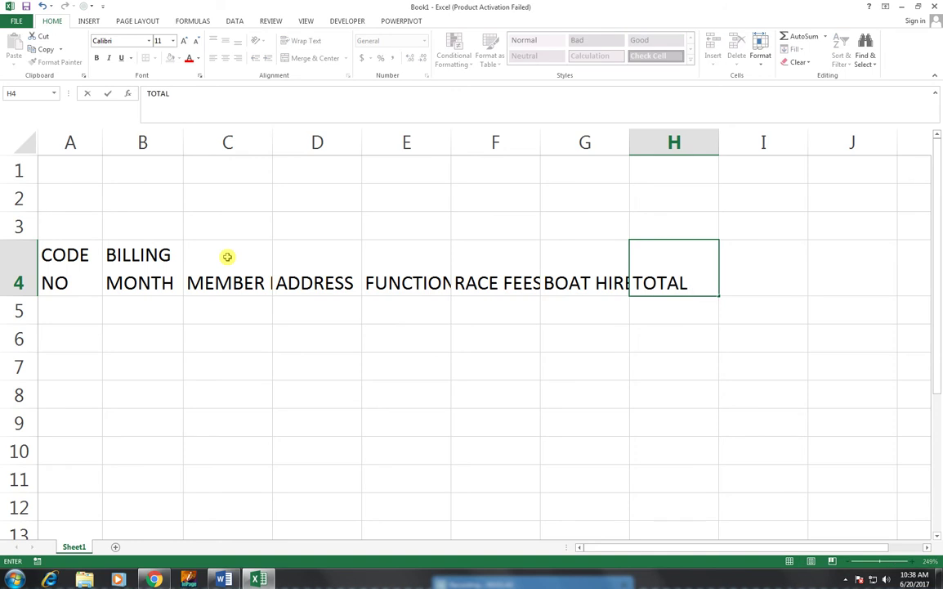
type(" BILL")
key("Tab")
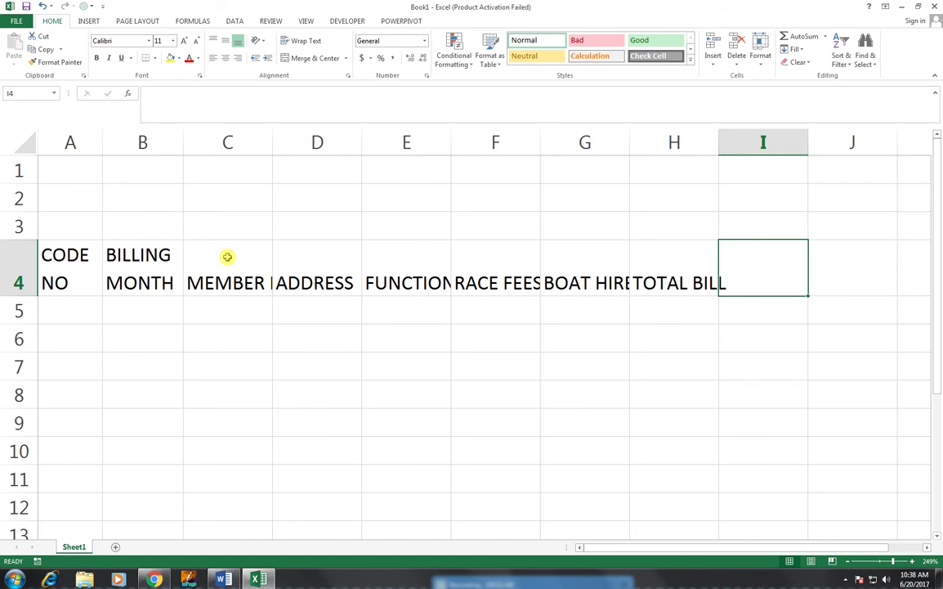
type("ARRE")
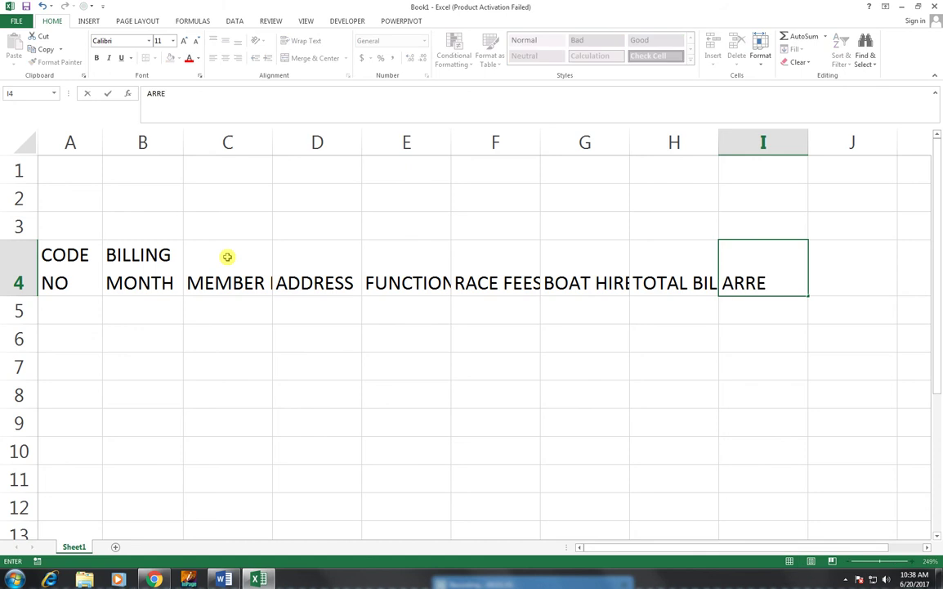
type("ARS")
key("Tab")
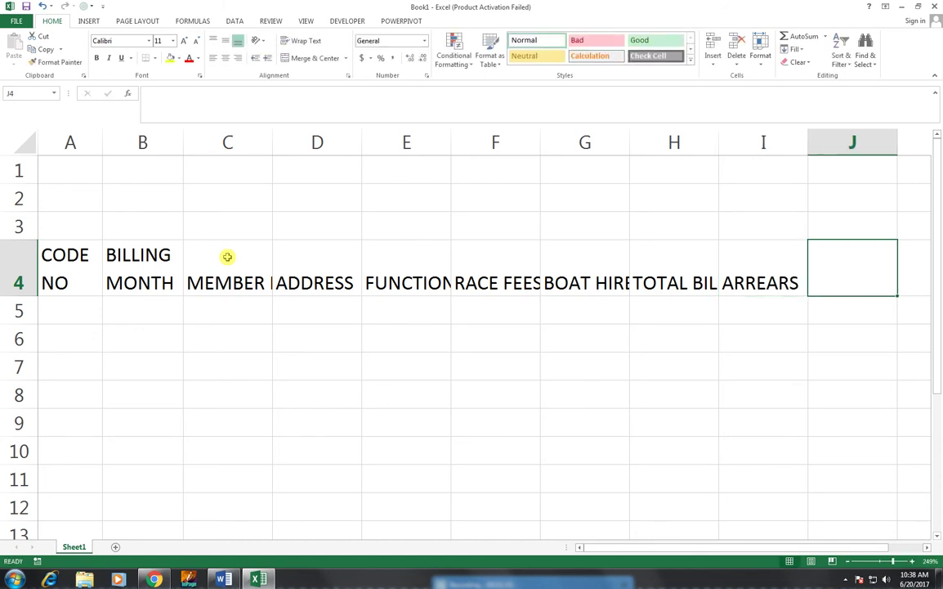
type("NET")
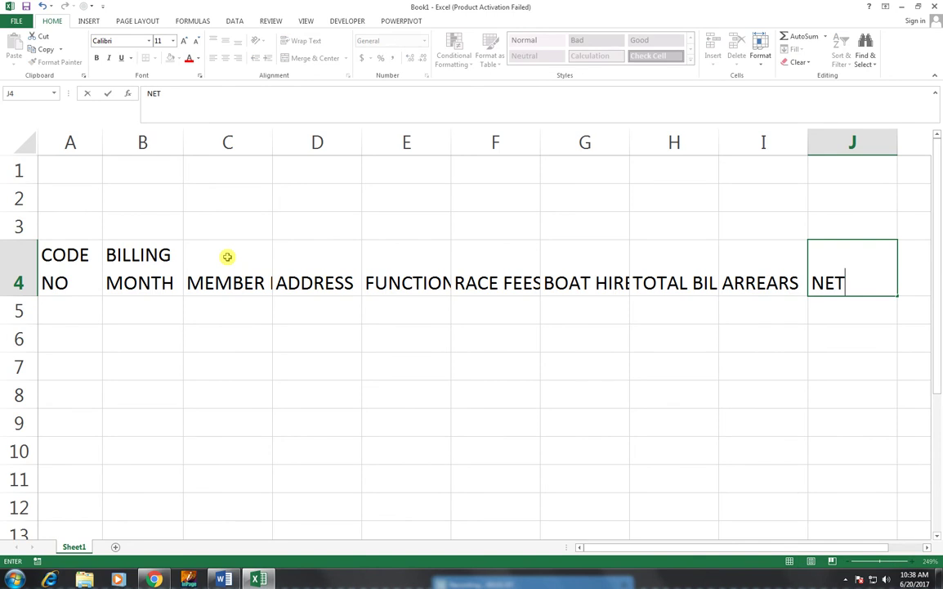
type(" PAYAB")
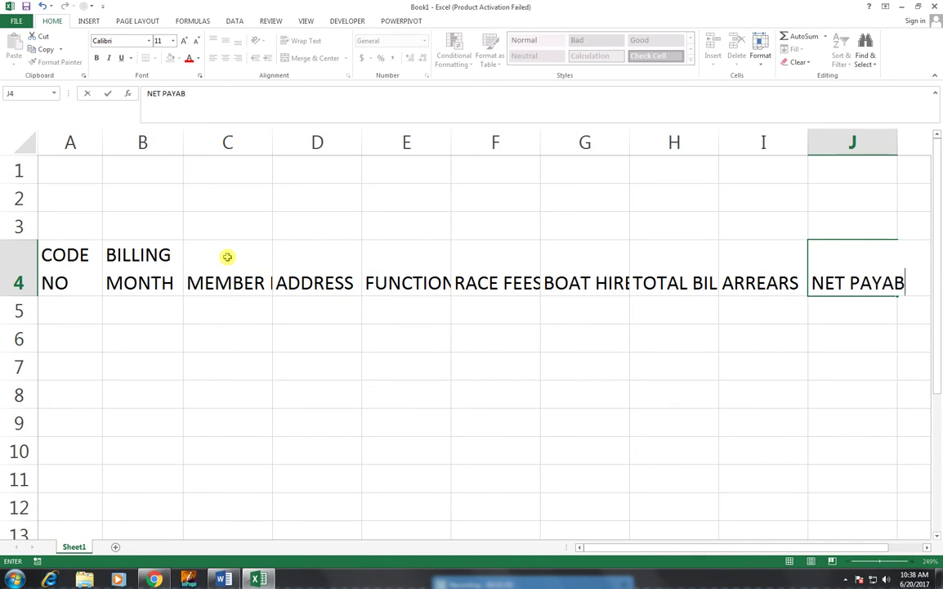
type("LKE")
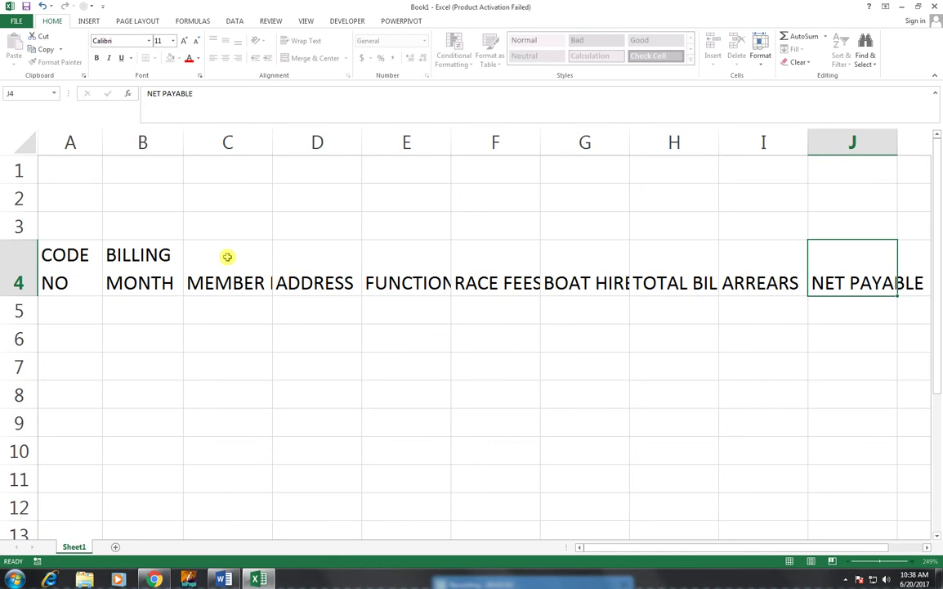
key("Return")
- Wrap the C4:J4 headers and adjust columns C, E, F, G, H and J to fit
left_click_drag(232, 276, 838, 272)
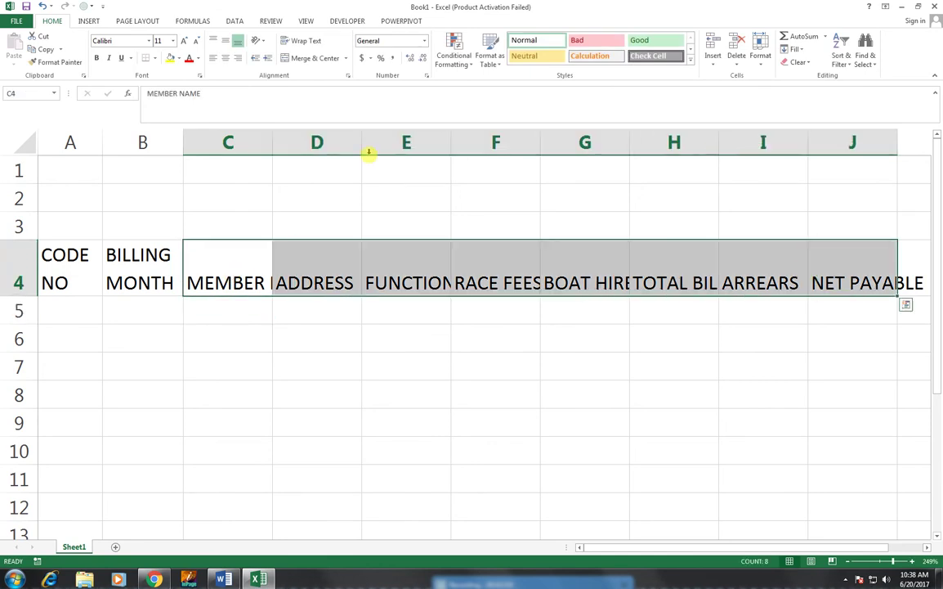
left_click(308, 41)
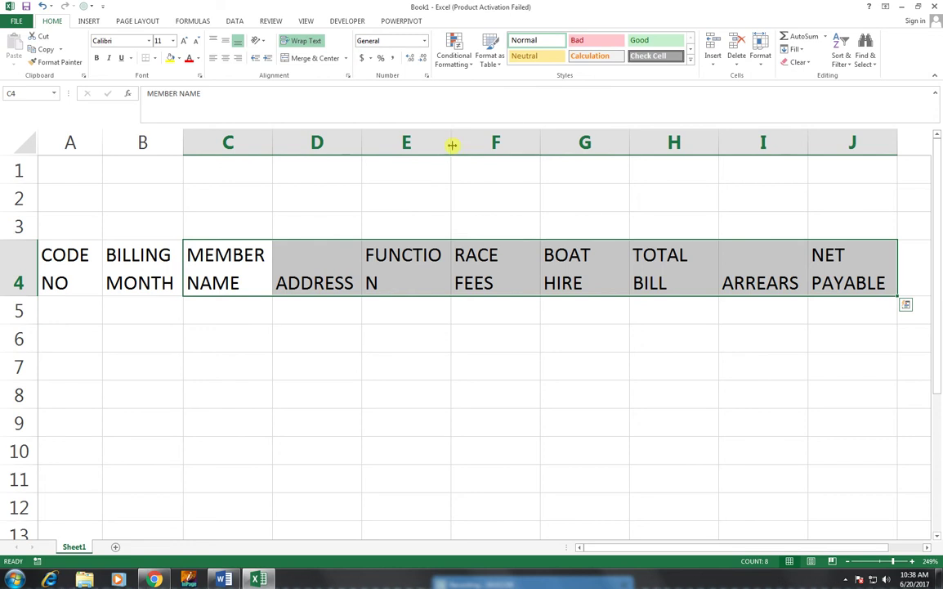
left_click_drag(452, 145, 459, 145)
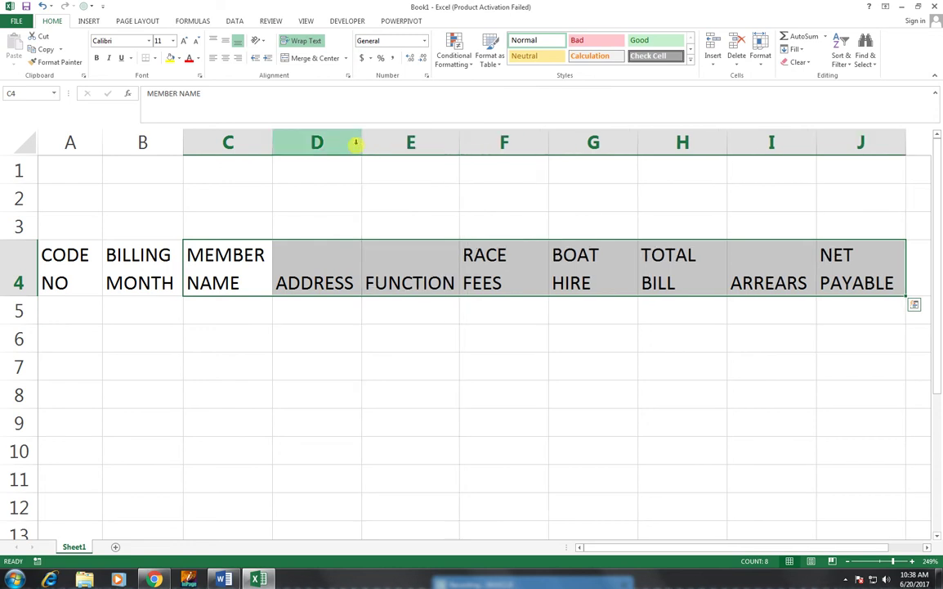
left_click_drag(273, 146, 268, 145)
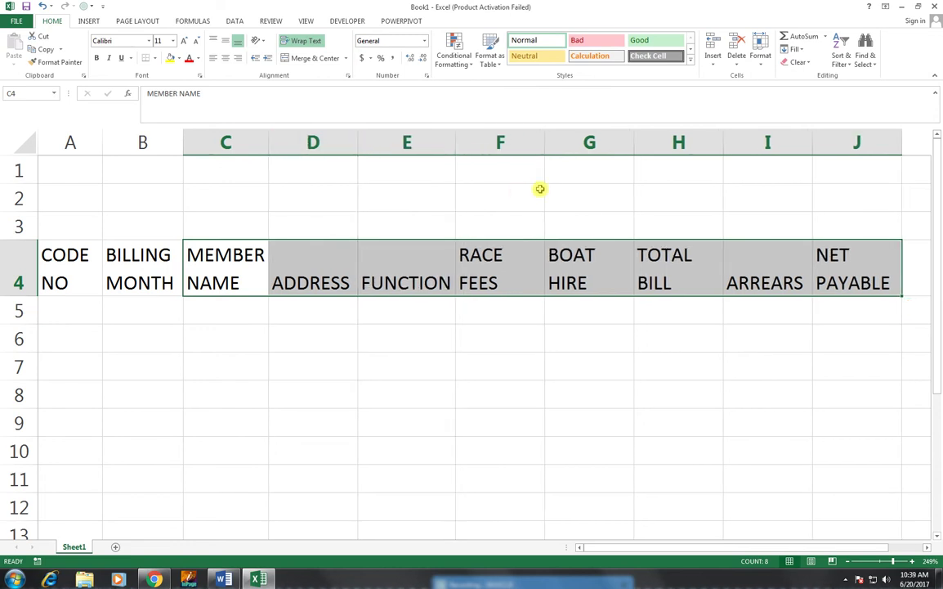
double_click(545, 142)
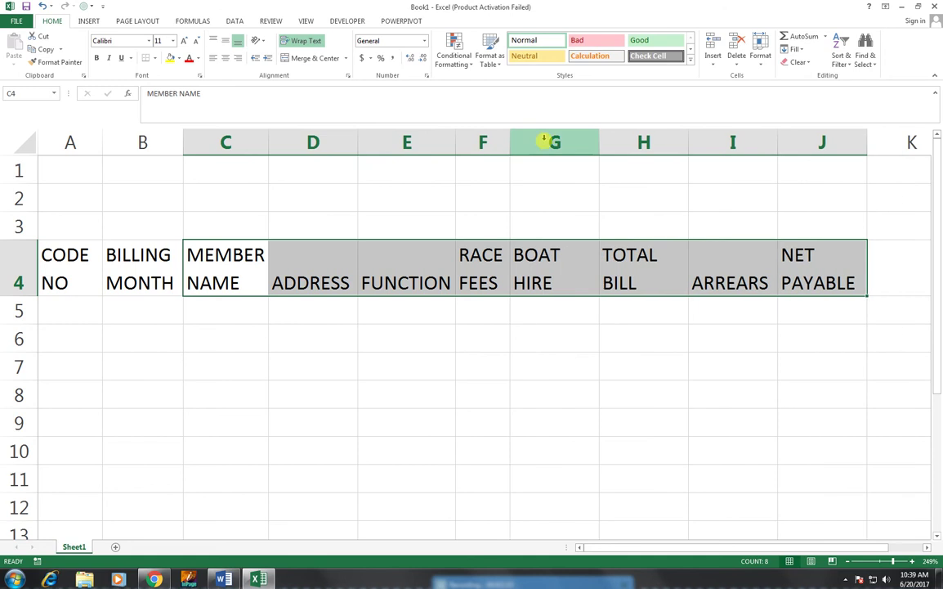
double_click(600, 144)
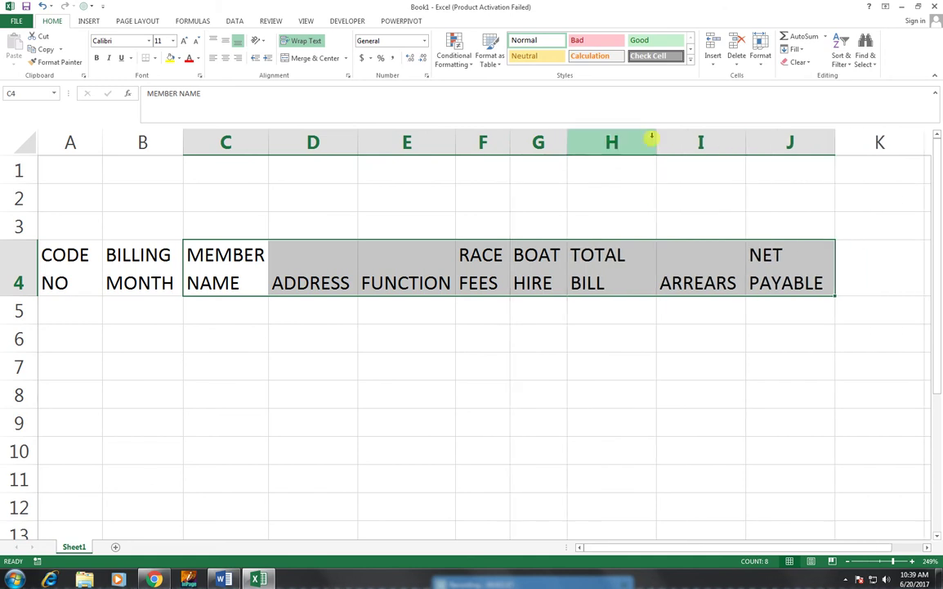
double_click(655, 139)
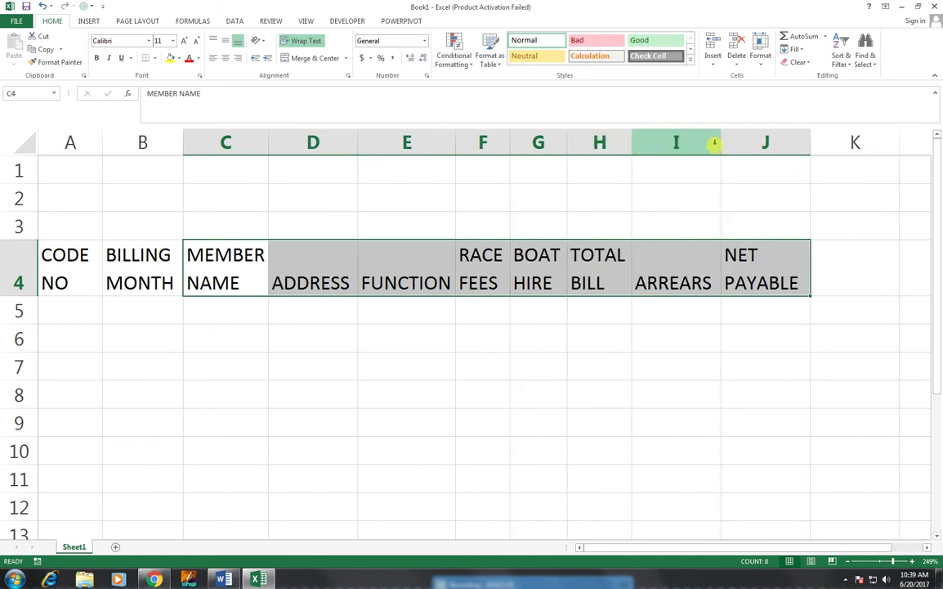
double_click(809, 146)
- Centre the A4:J4 headers both horizontally and vertically
left_click_drag(92, 256, 726, 281)
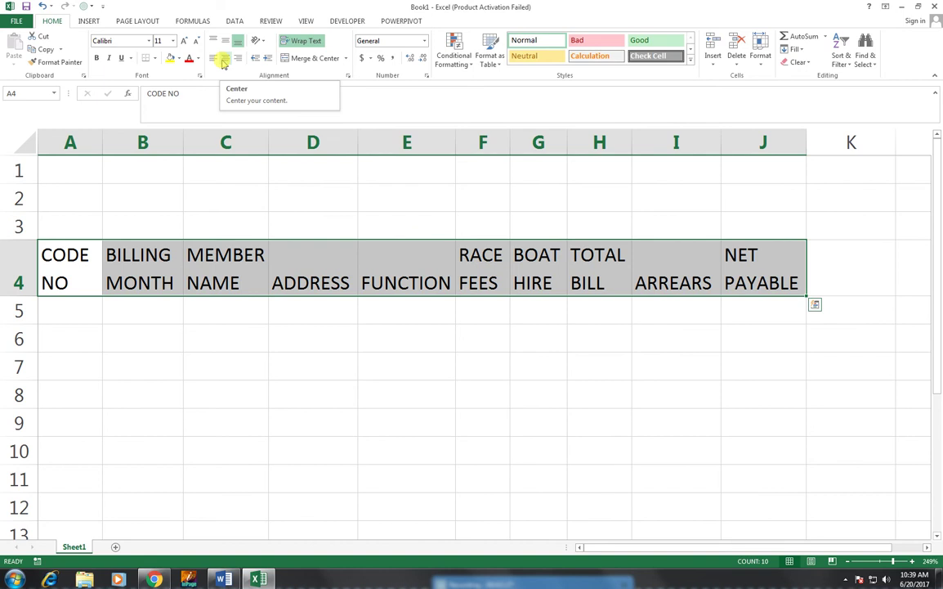
left_click(225, 59)
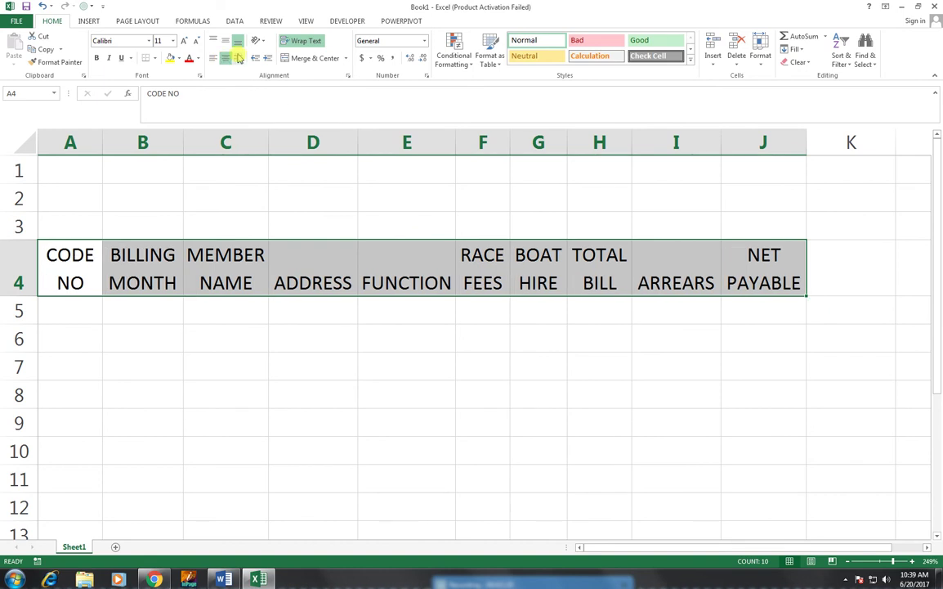
left_click(226, 40)
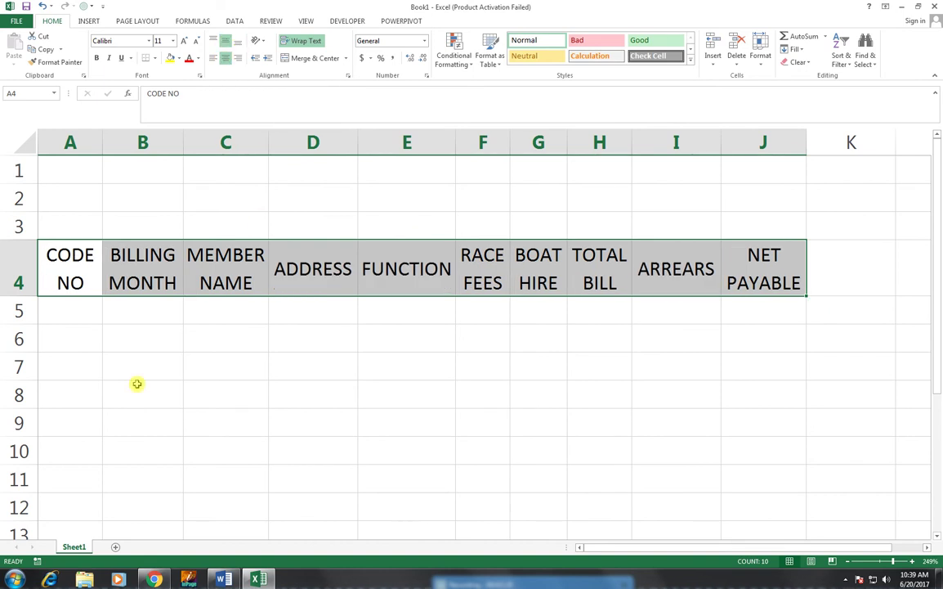
left_click(68, 328)
left_click(72, 315)
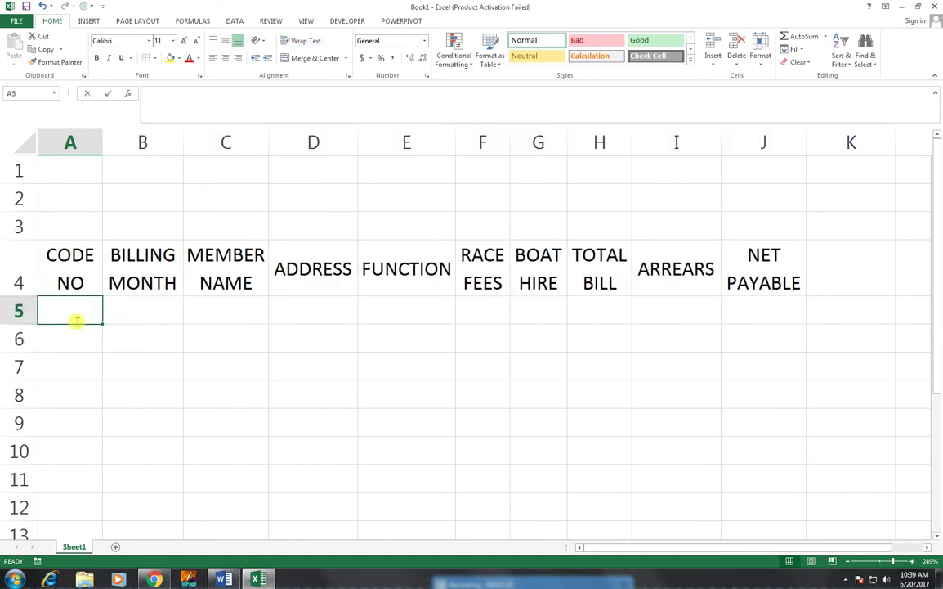
- Number row 5 from 1 to 10 across A5:J5 and centre the numbers
type("1")
key("Return")
left_click(82, 311)
left_click_drag(99, 325, 785, 340)
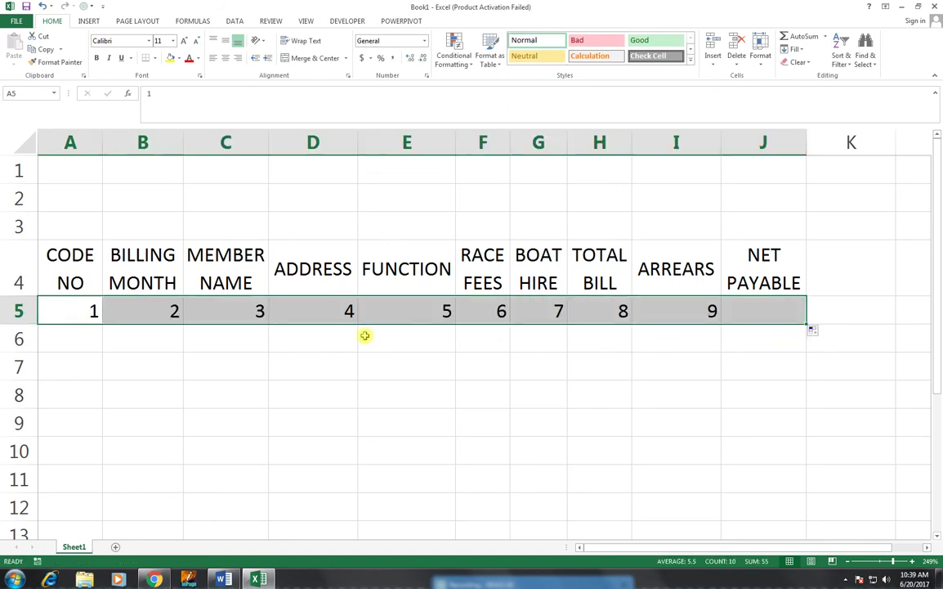
left_click(226, 59)
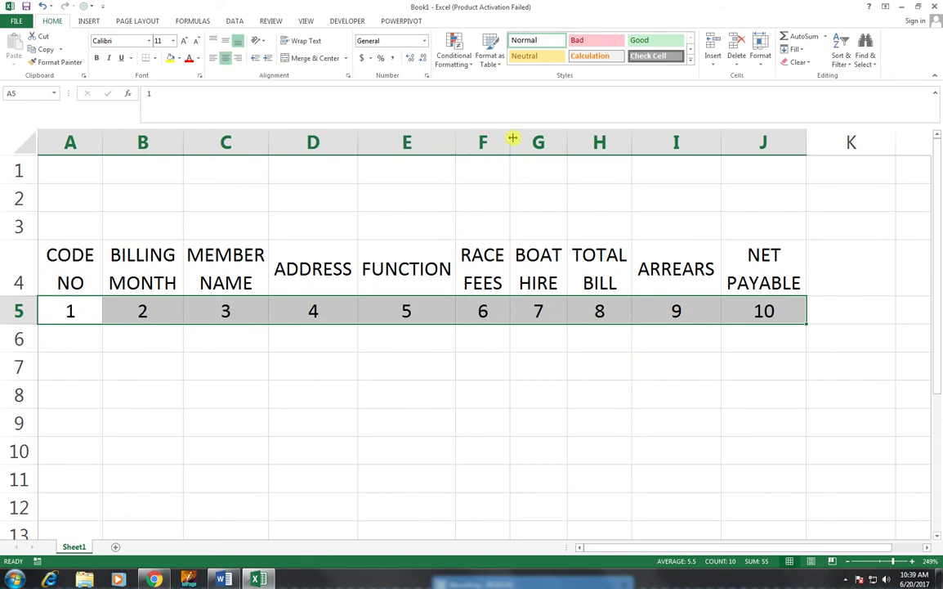
- Widen columns F, I and C
left_click_drag(512, 139, 603, 142)
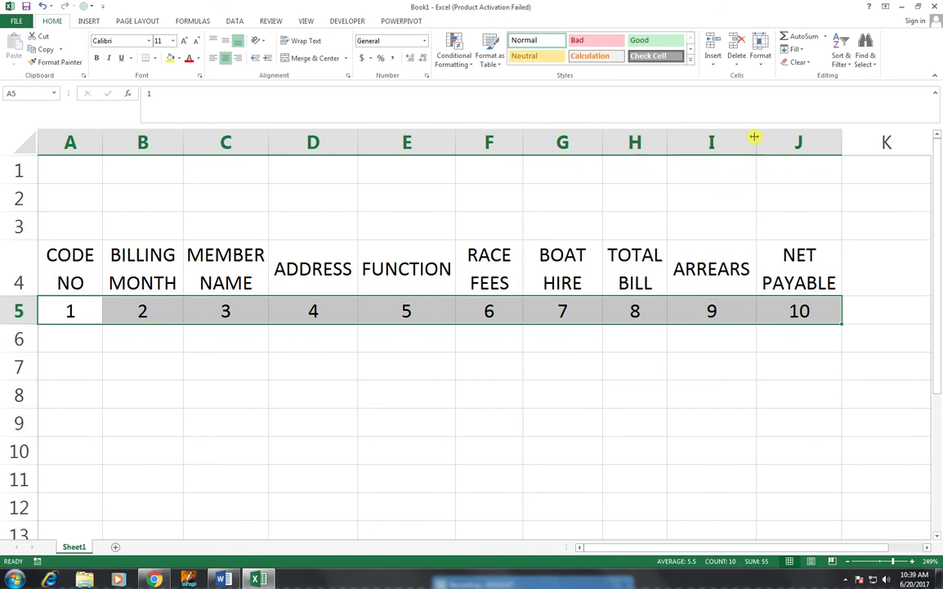
left_click_drag(754, 137, 771, 135)
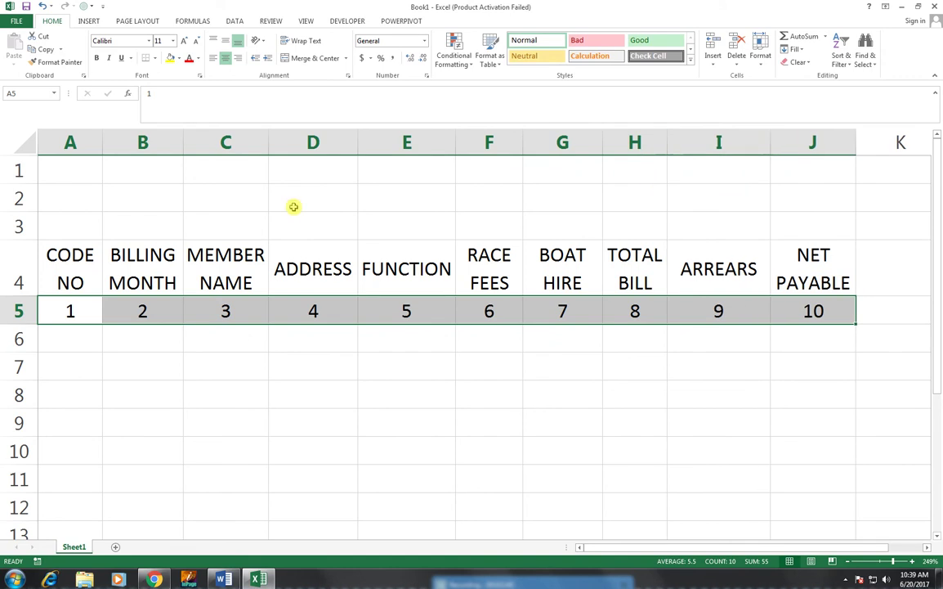
left_click_drag(270, 145, 280, 145)
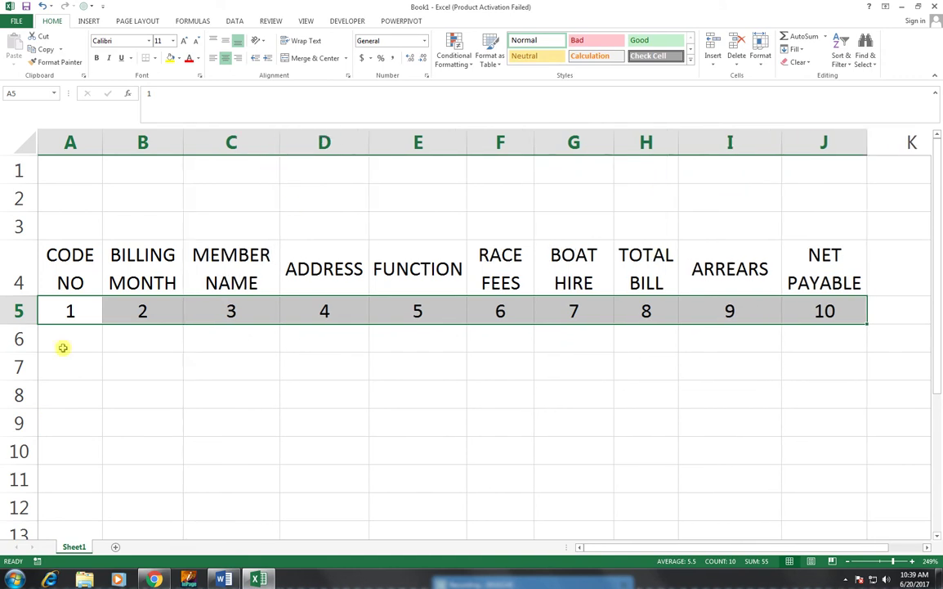
- Enter 101 in A6 and fill the series down to 110 in A15
left_click(63, 348)
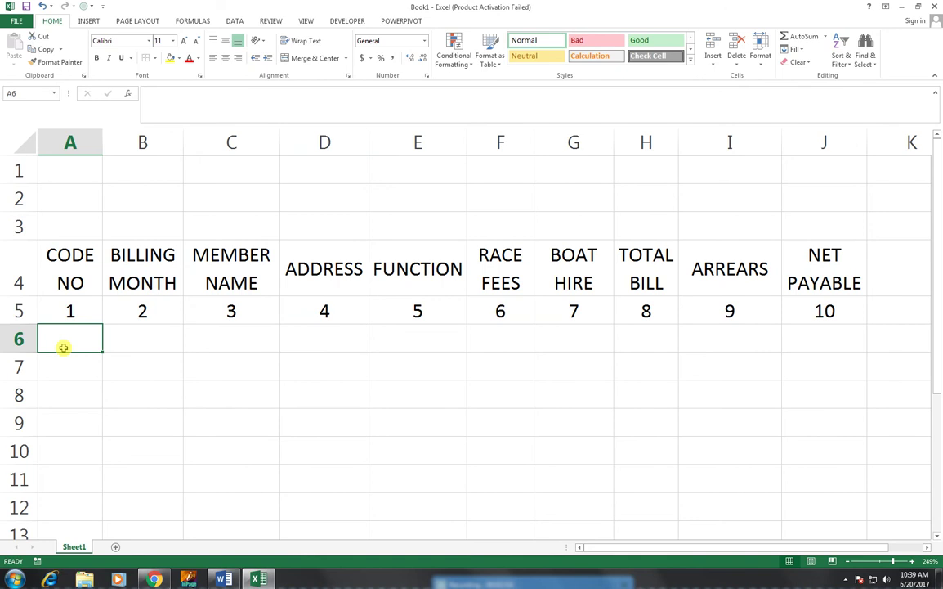
type("101")
key("Return")
left_click(67, 348)
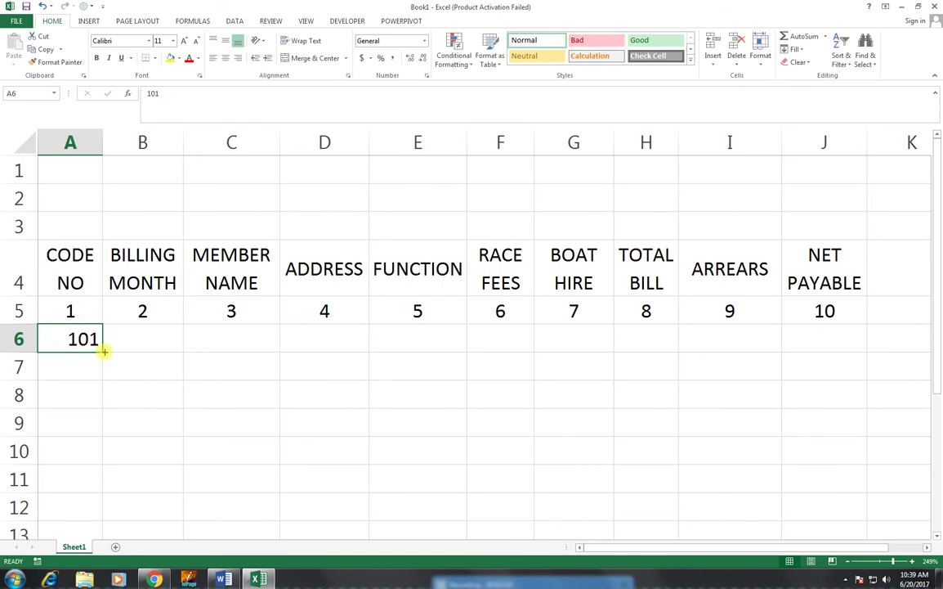
left_click_drag(103, 351, 109, 506)
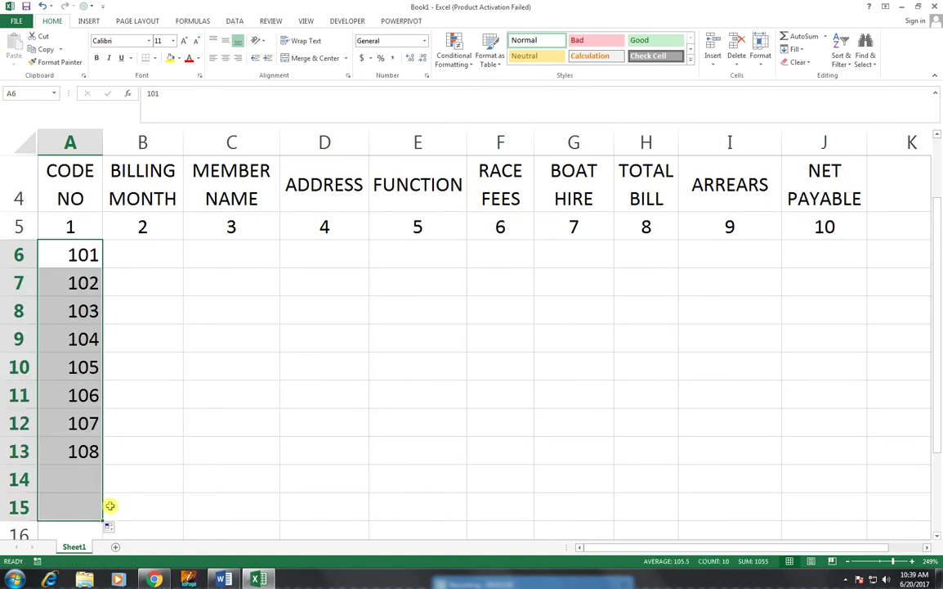
- Enter the date 05-OCT in cell B6
left_click(149, 254)
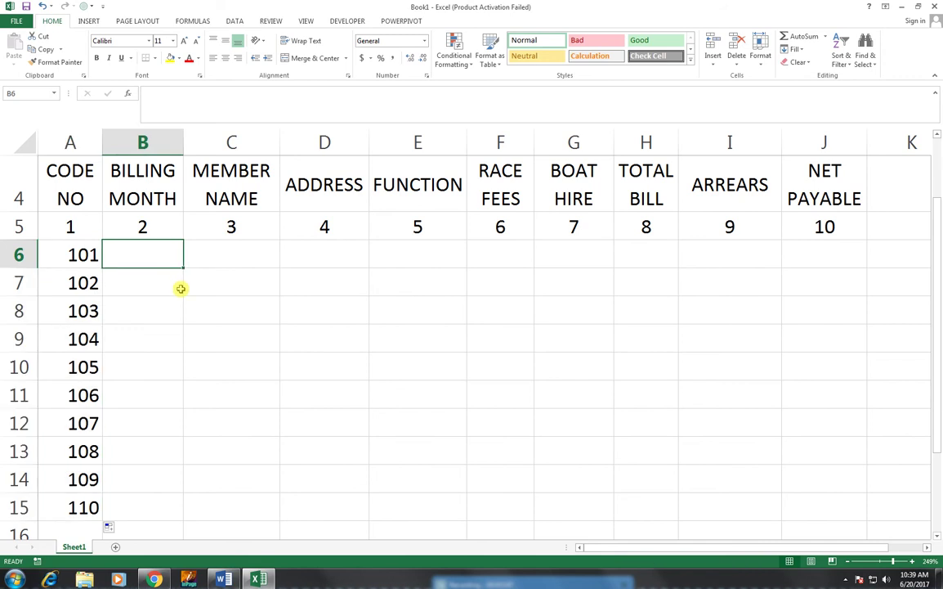
type("05")
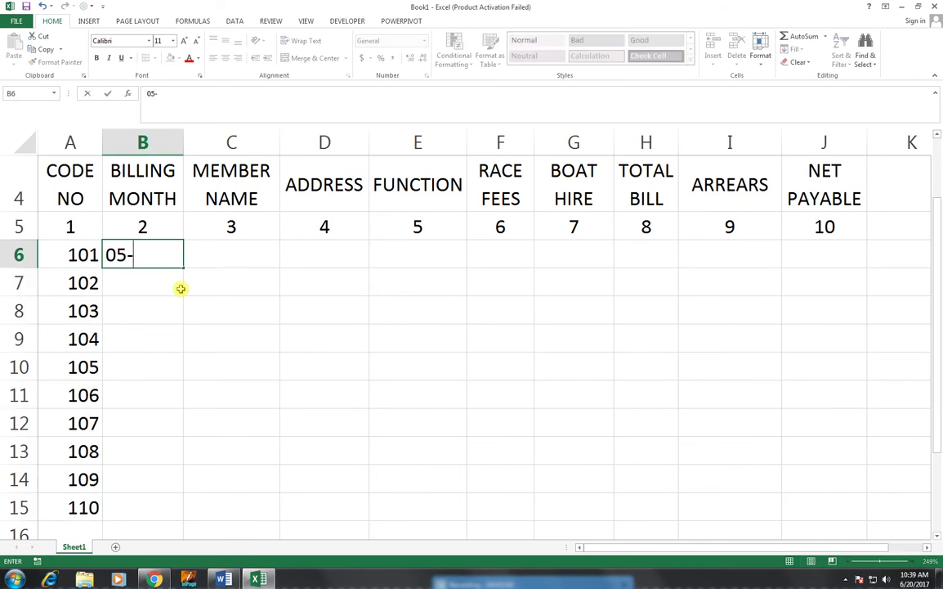
type("-CO")
key("BackSpace")
key("BackSpace")
type("OCT")
key("BackSpace")
type("T")
key("BackSpace")
type("CT")
key("Return")
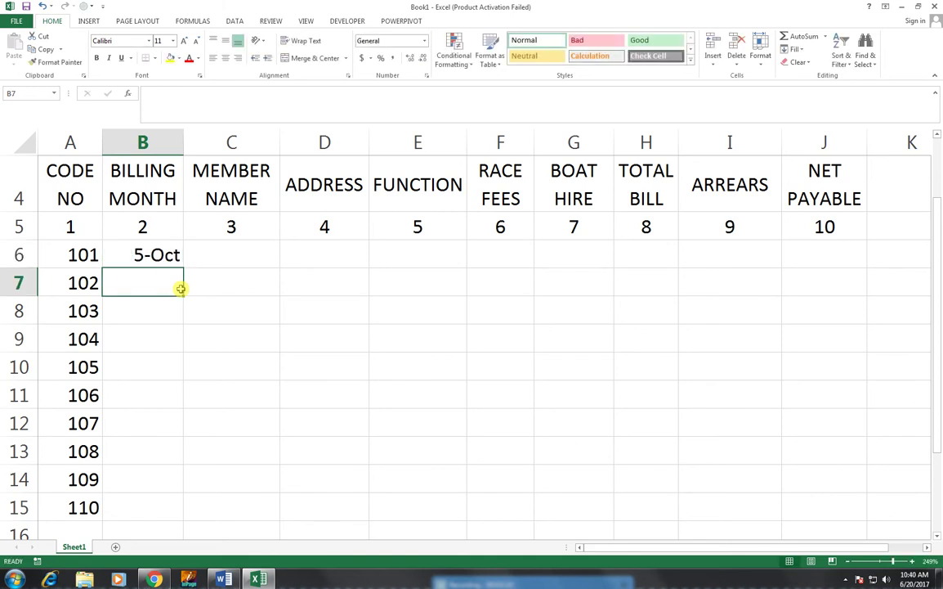
- Copy the 5-Oct date down from B6 to B15 with Ctrl+D
left_click(147, 255)
left_click_drag(184, 267, 123, 502)
key("ctrl+z")
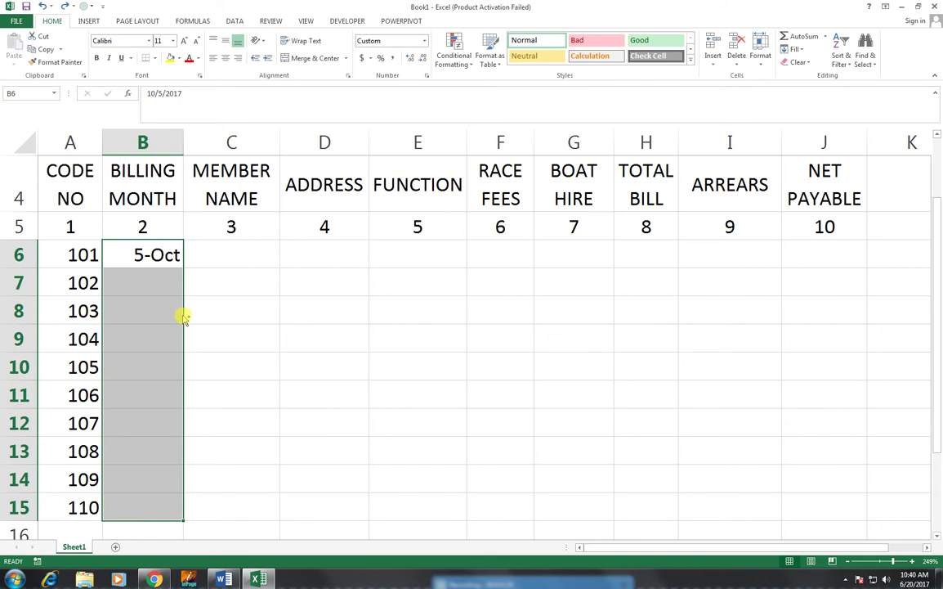
key("ctrl+d")
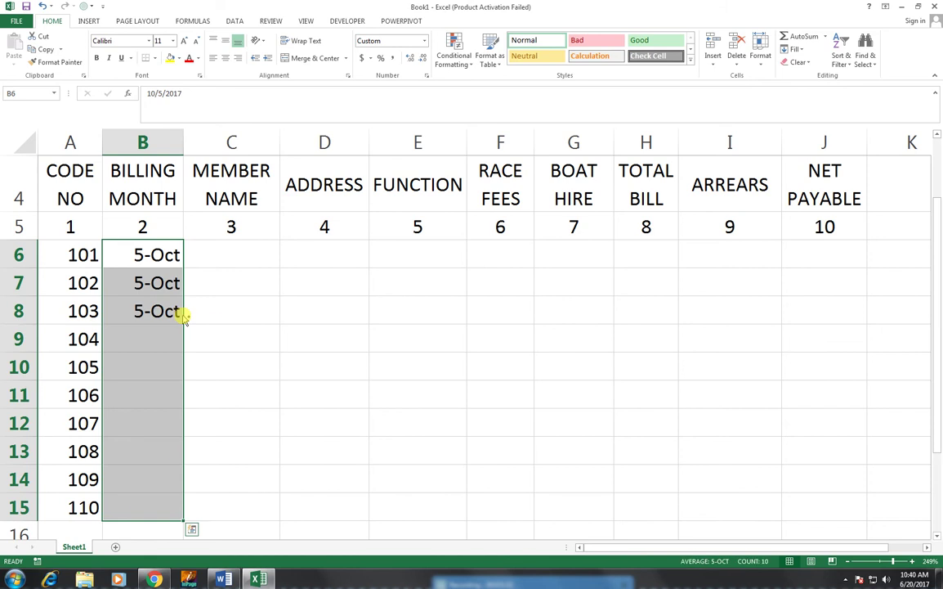
left_click(222, 250)
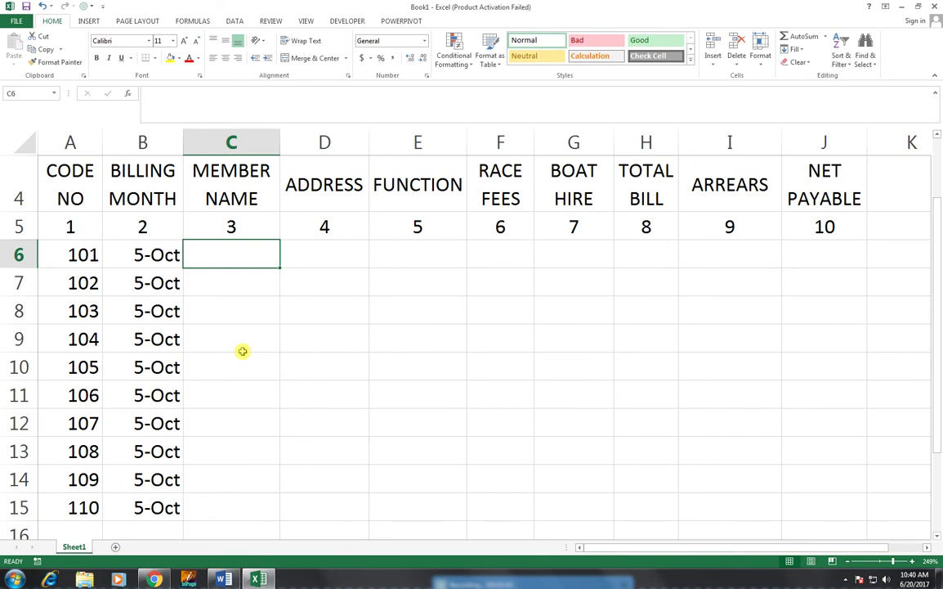
- Type the first member's name in C6 and autofill the name list down to C15
type("RAR")
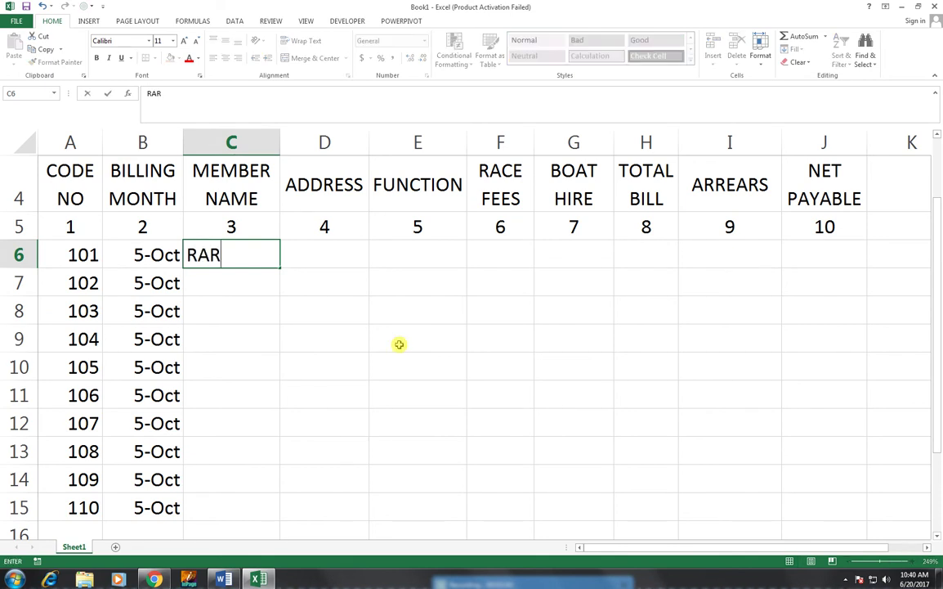
key("BackSpace")
type("ZA")
key("Return")
left_click(268, 261)
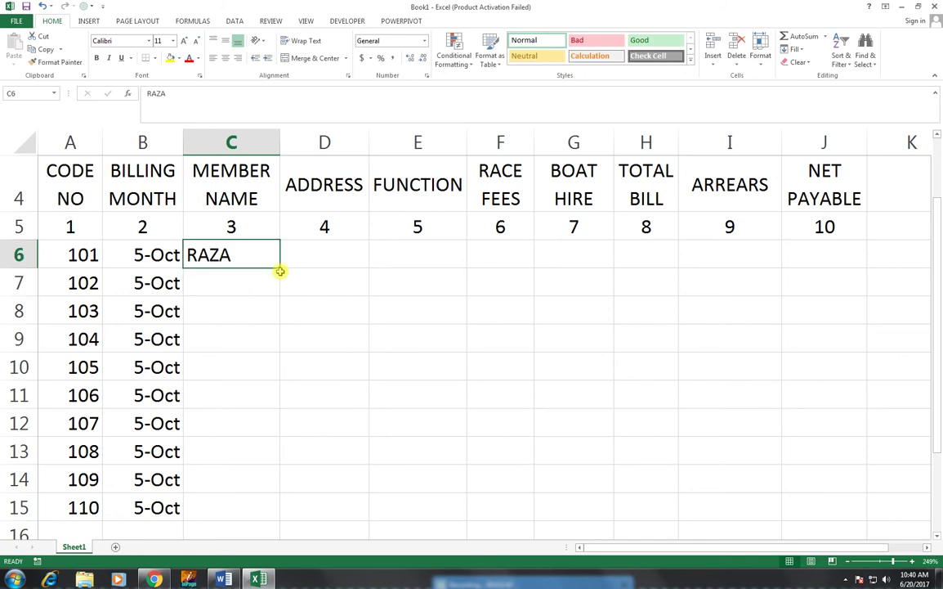
double_click(279, 272)
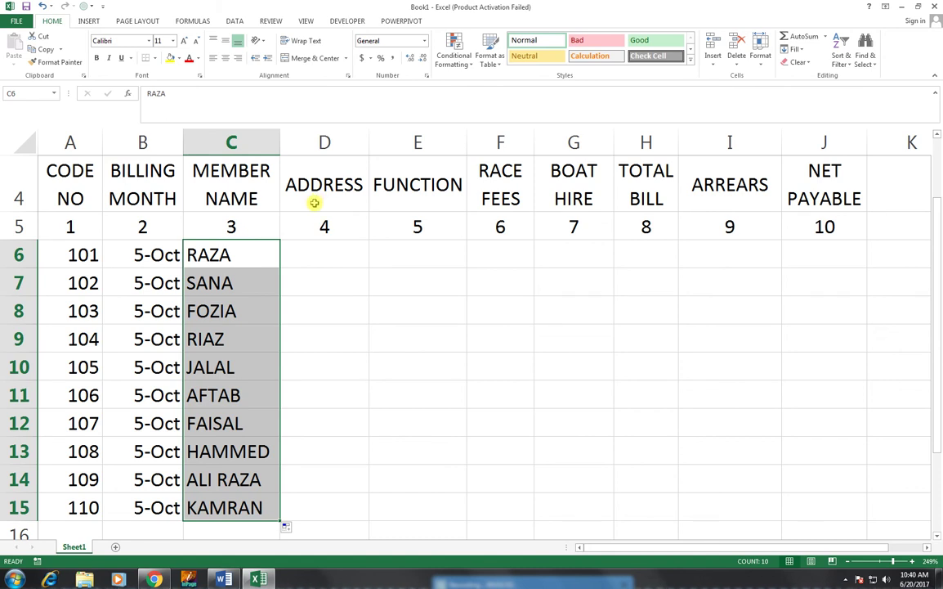
left_click(331, 256)
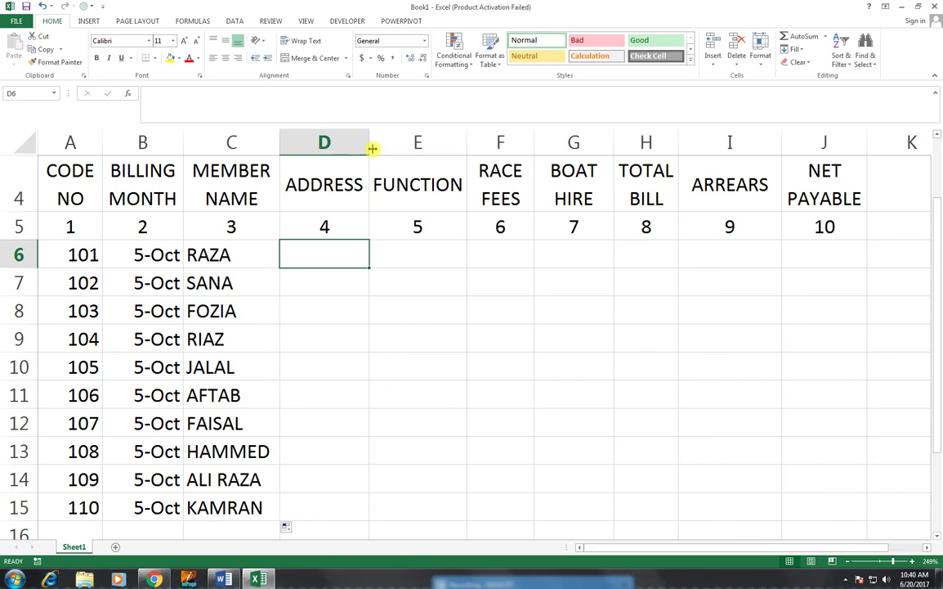
- Widen column D and enter the first member's address in D6
left_click_drag(370, 144, 407, 145)
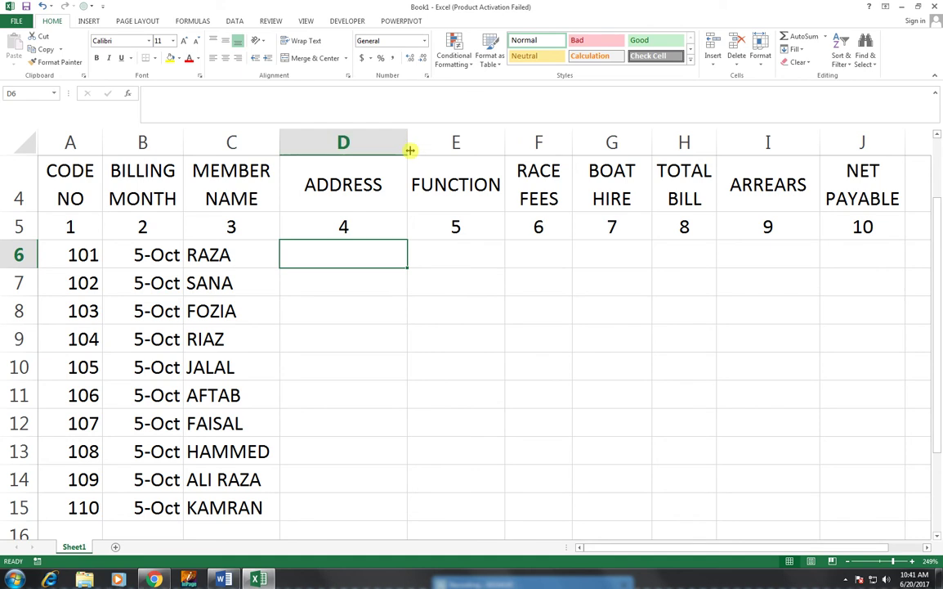
left_click_drag(408, 143, 419, 144)
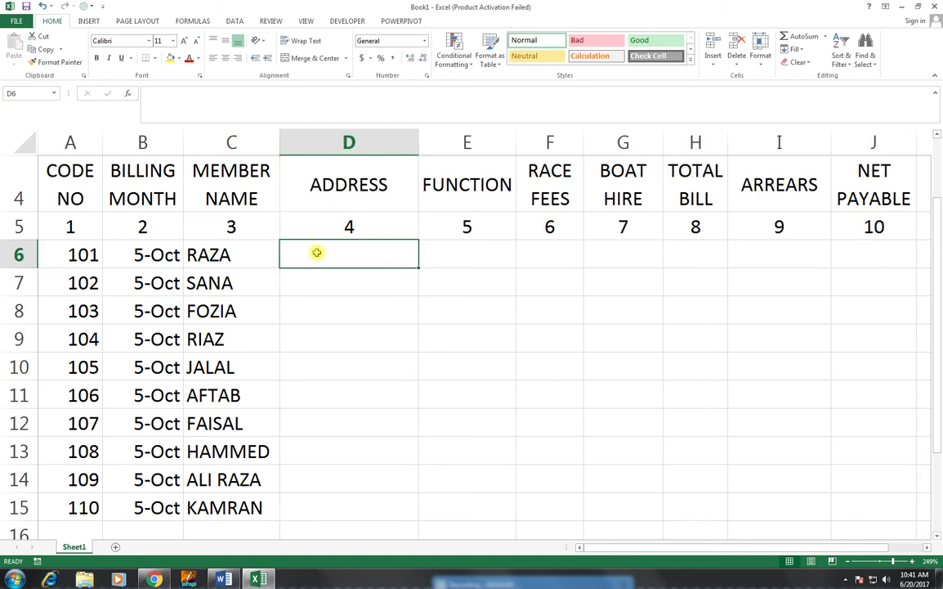
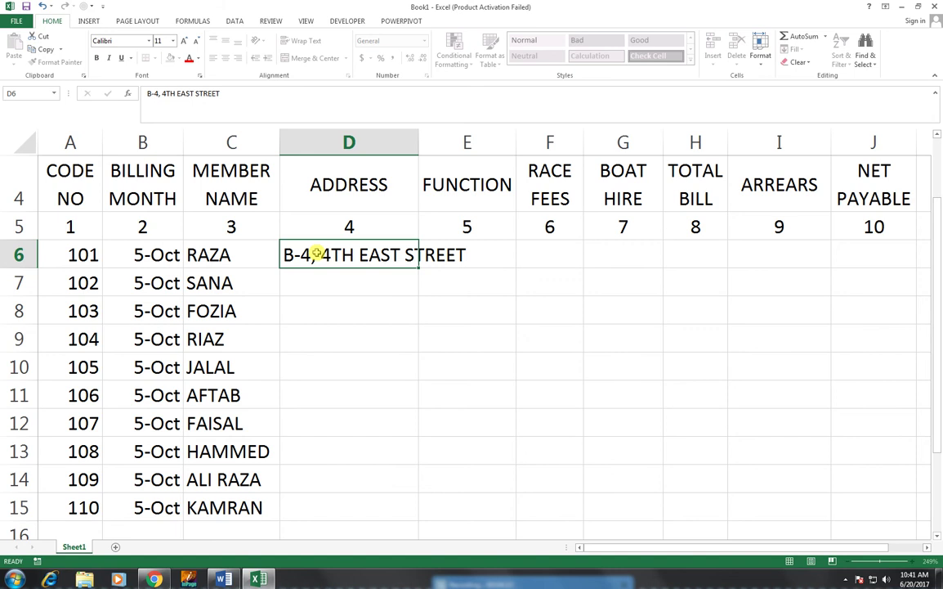
key("Return")
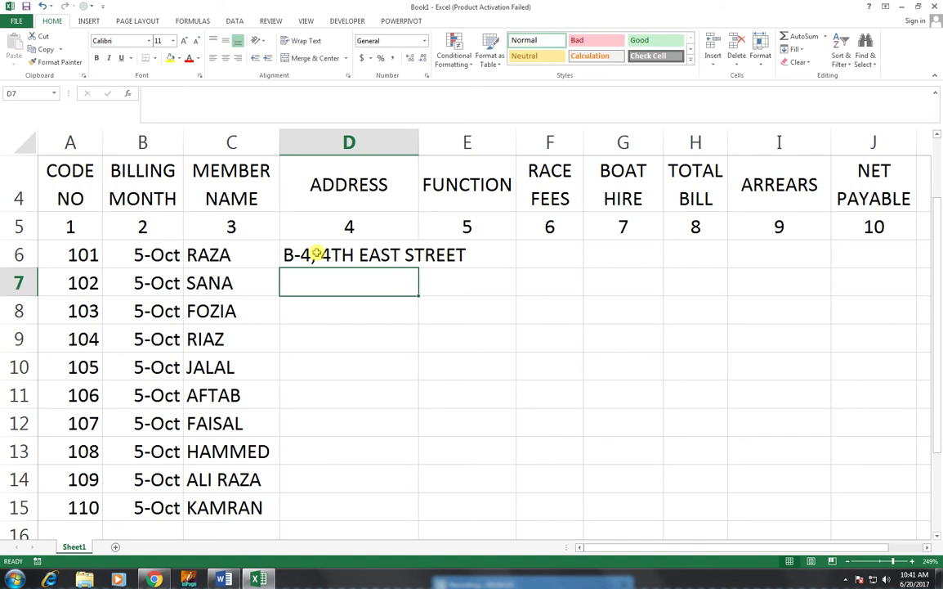
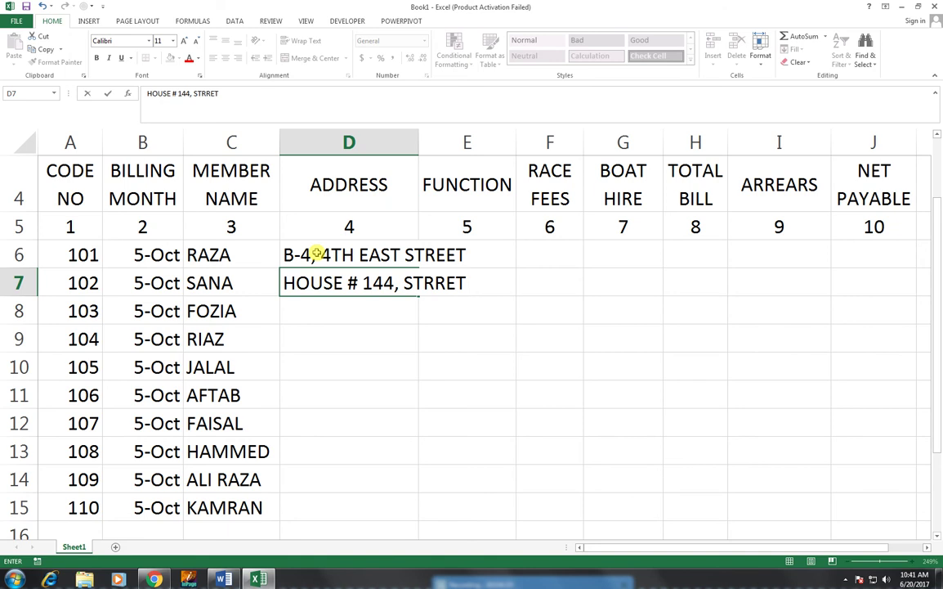
- Enter the second and third members' addresses in D7 and D8
key("Return")
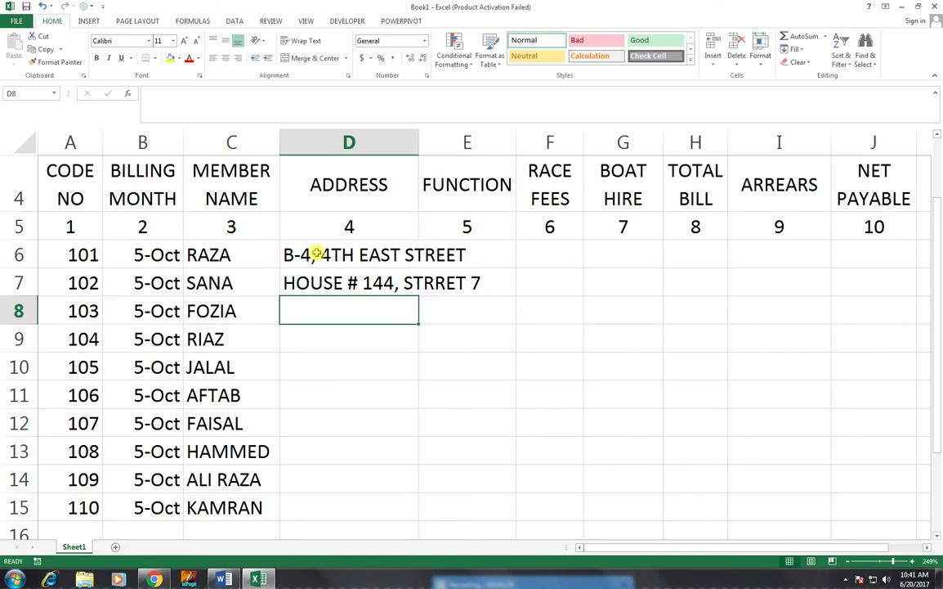
type("BEACH ")
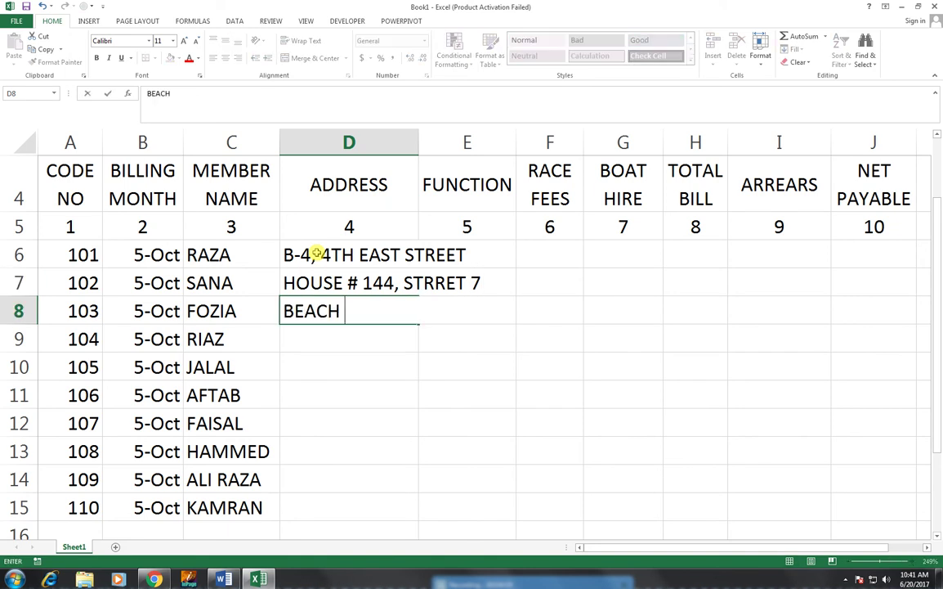
type("LUXRY ")
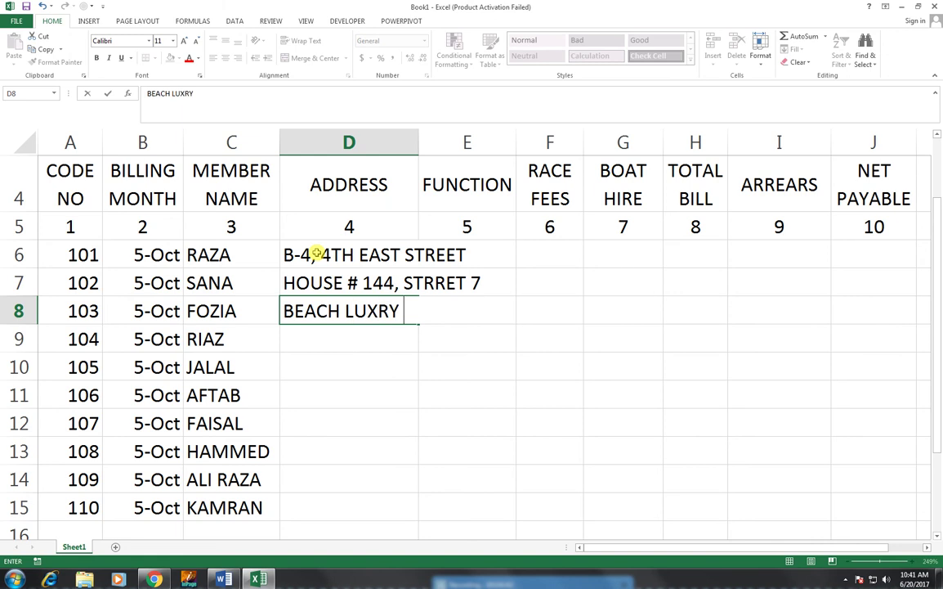
type(" HOTEL")
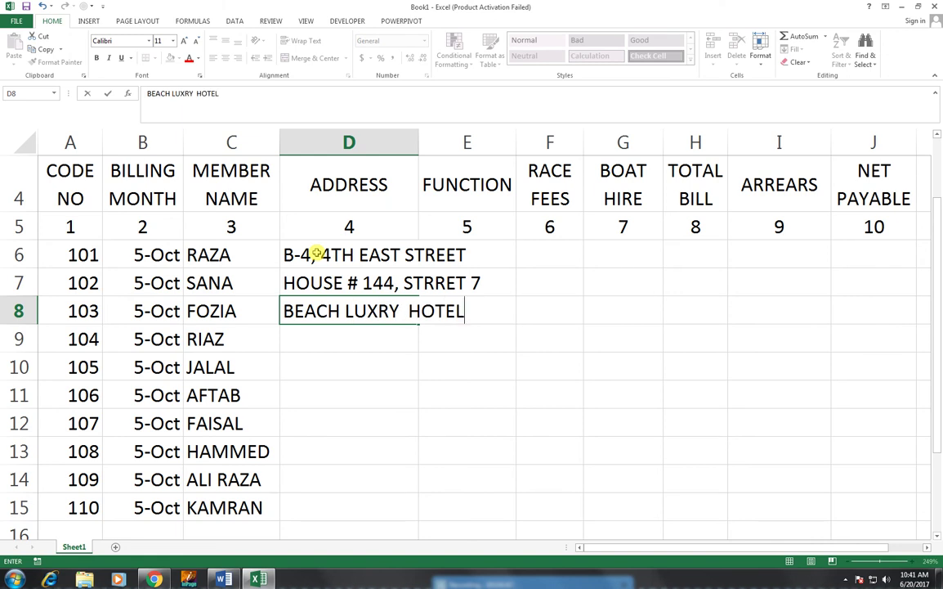
key("Return")
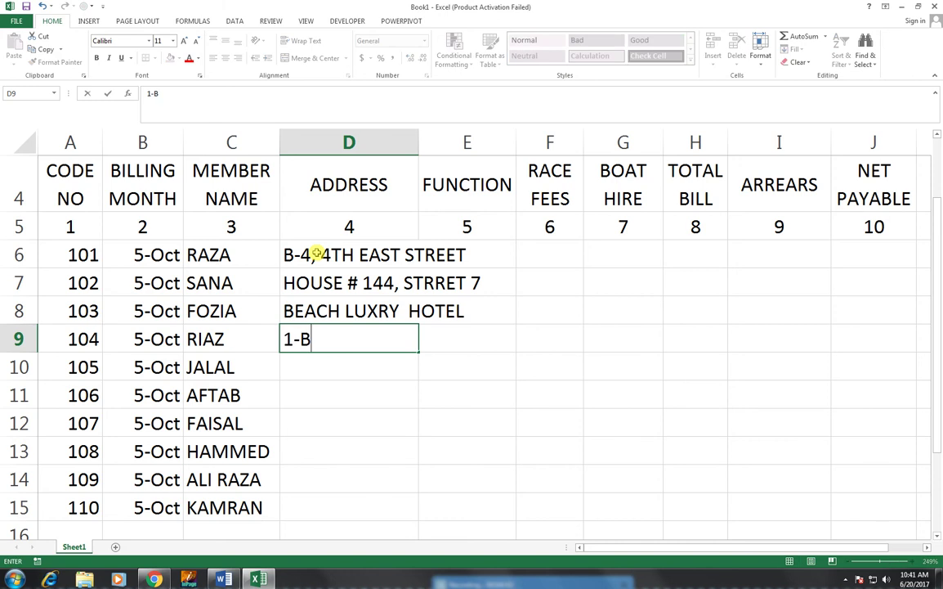
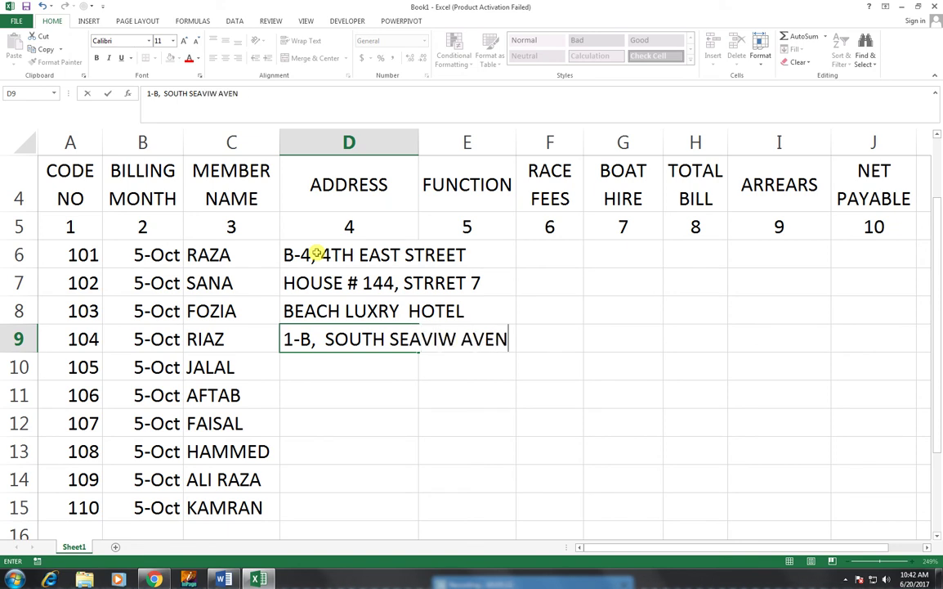
- Enter the addresses for the members in rows 9 to 11 of column D
key("Return")
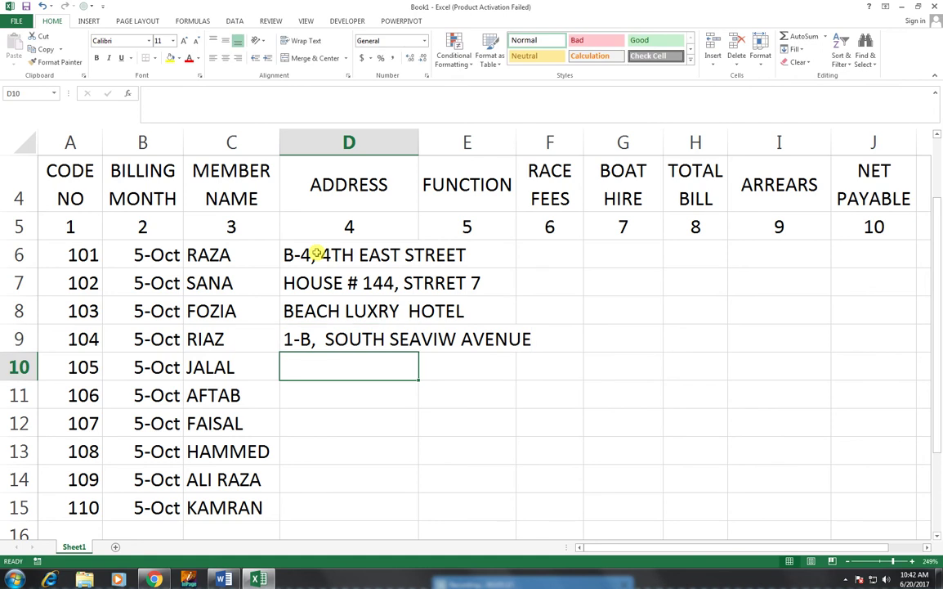
type("INDUX")
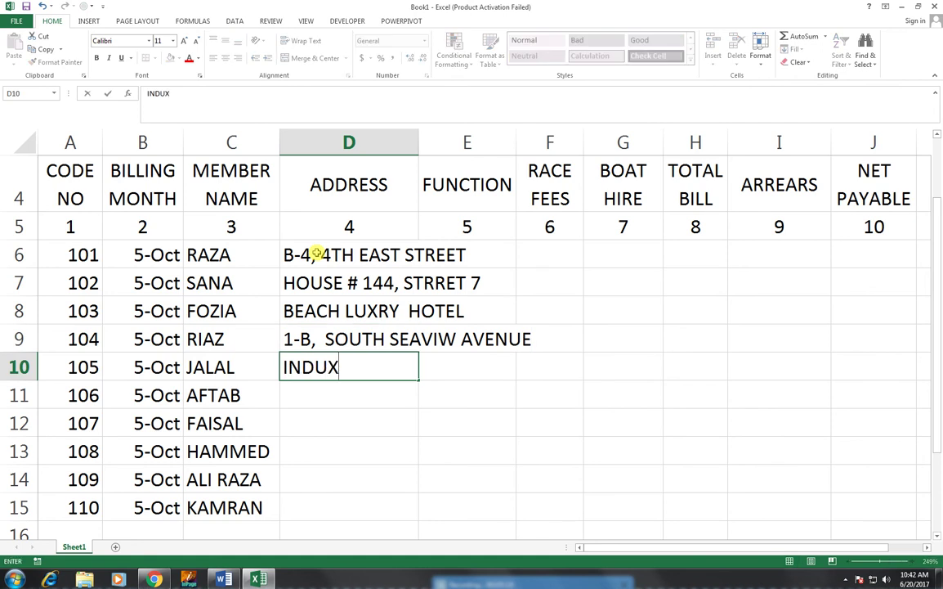
key("BackSpace")
type("S MOTOR")
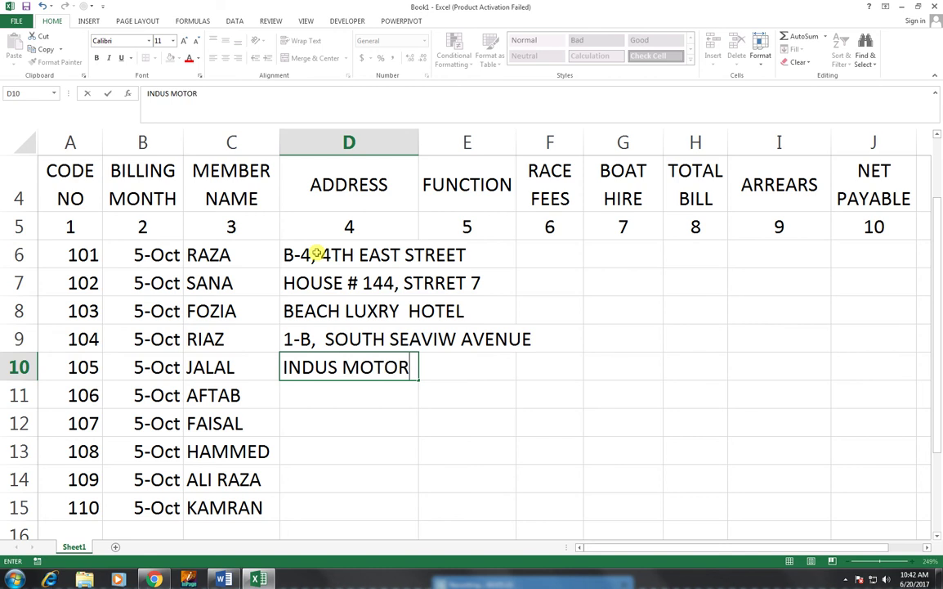
type(" COMPANY")
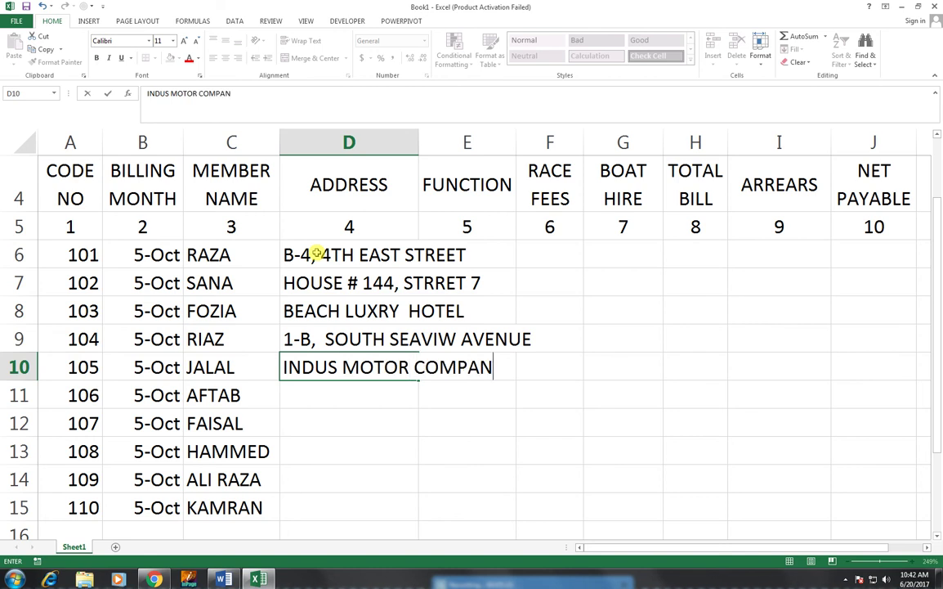
key("Return")
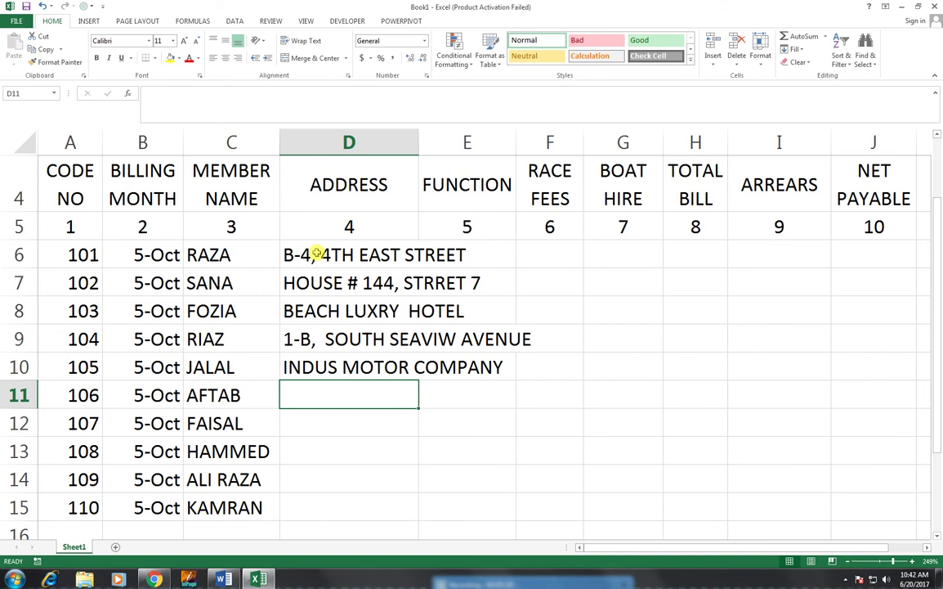
type("HOTEL M")
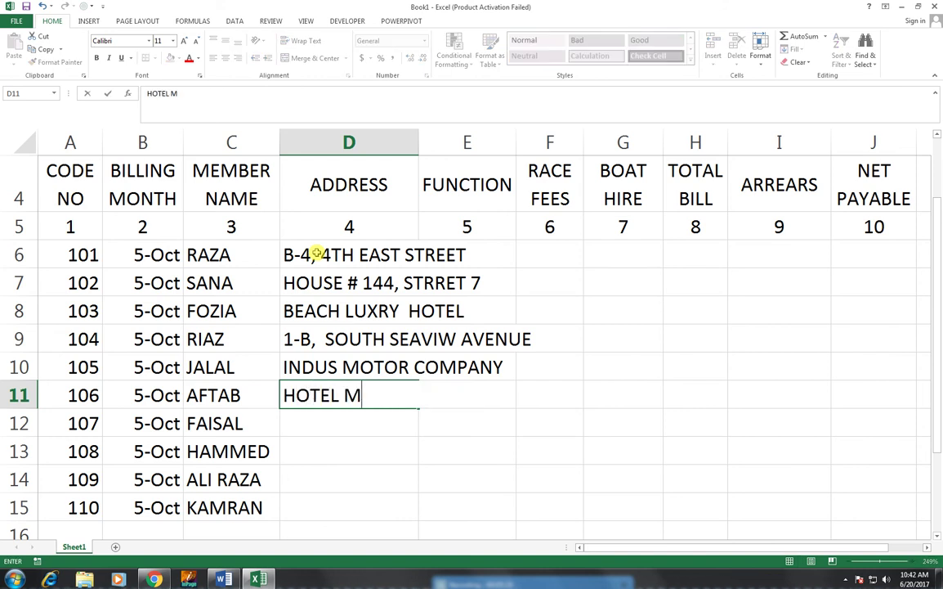
type("ETRO")
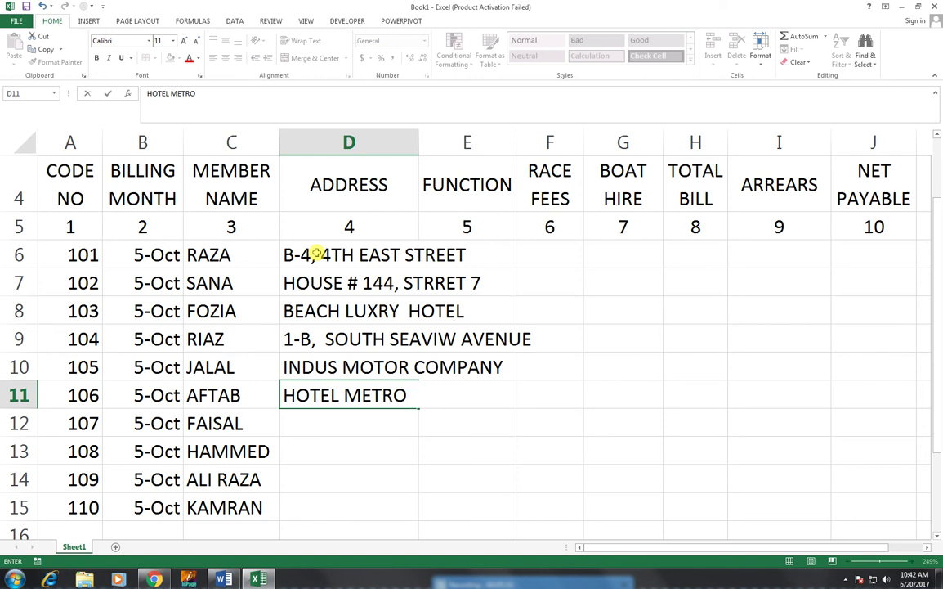
type("POL BI")
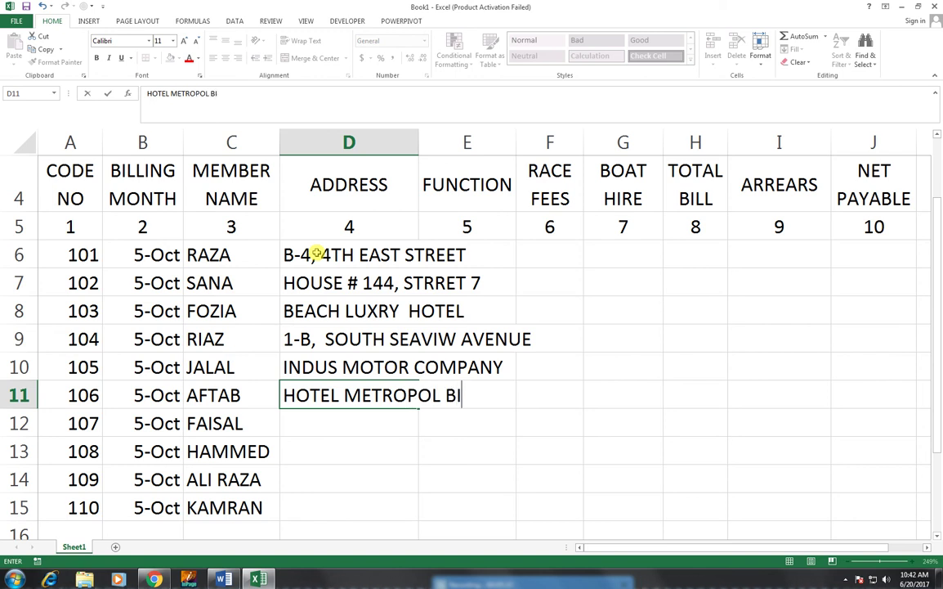
key("BackSpace")
type("UILDING")
key("Return")
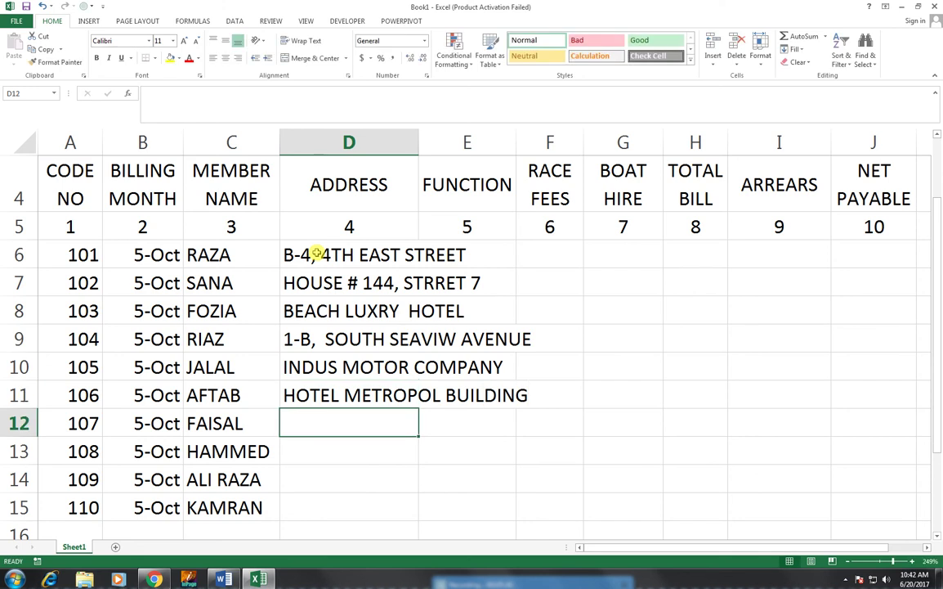
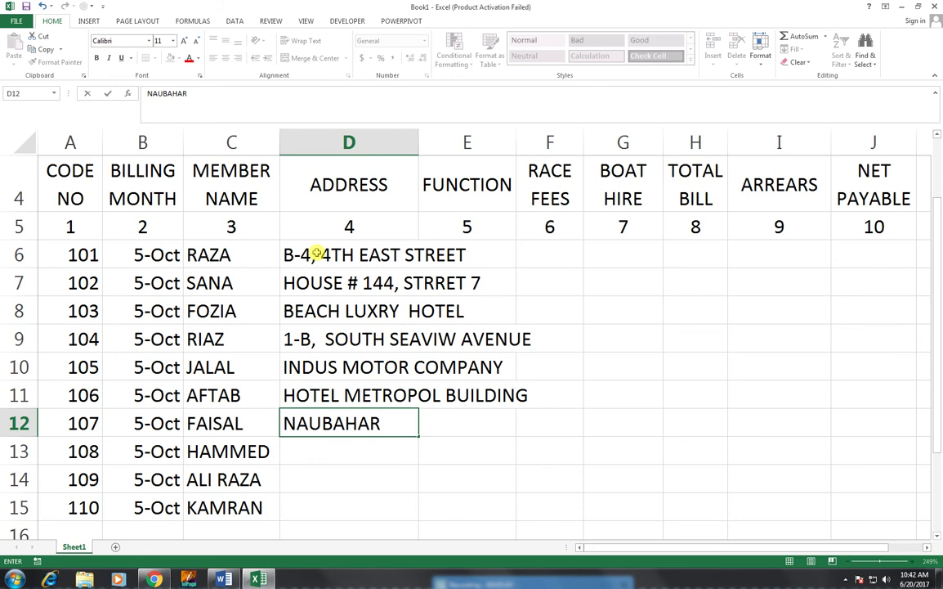
- Enter the remaining addresses in D12 to D15, finishing the last member's row
key("Return")
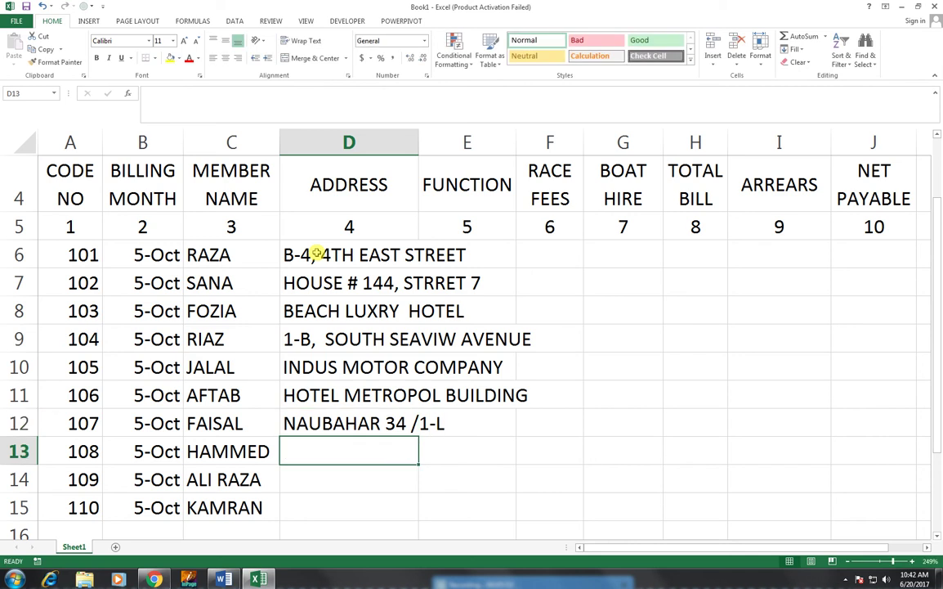
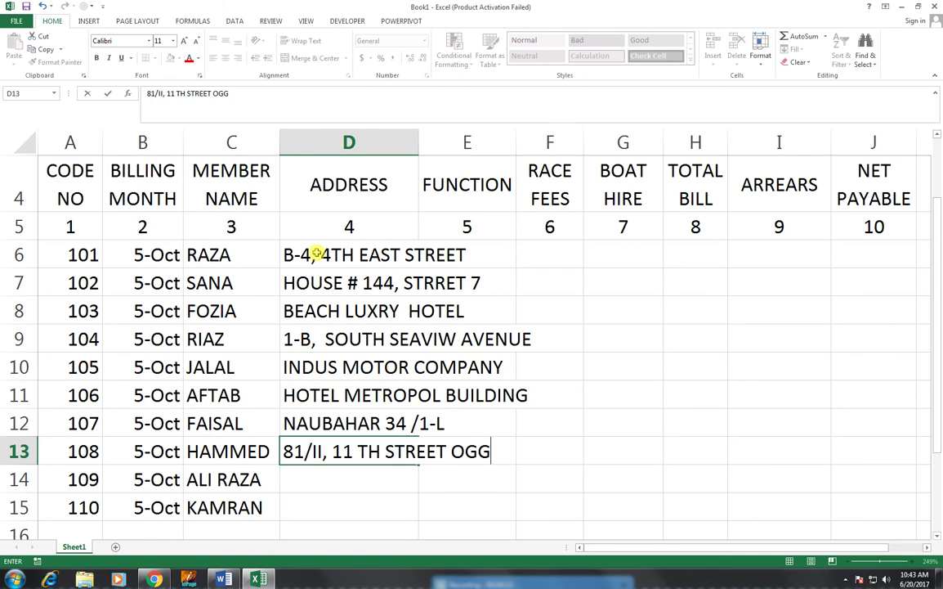
key("Return")
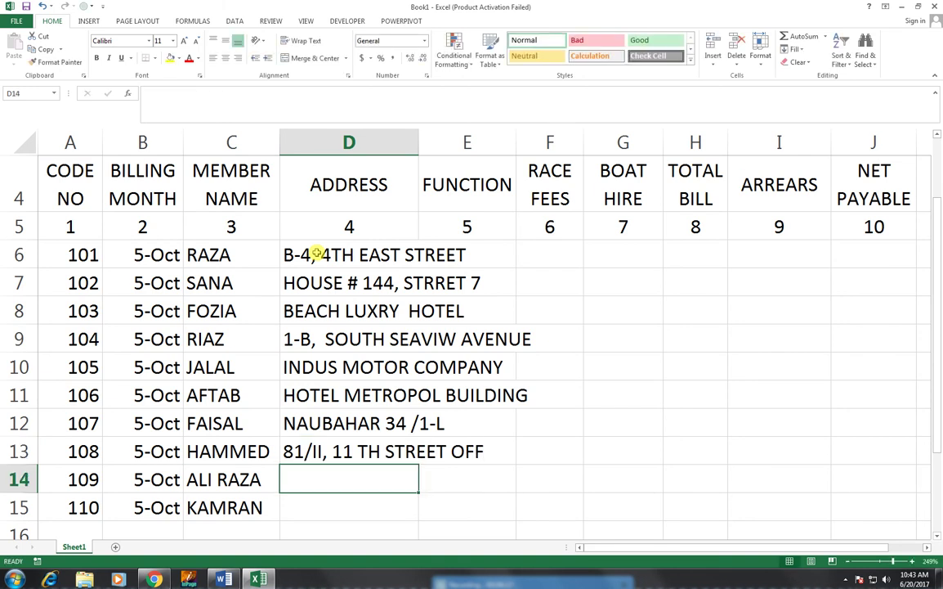
type("WE")
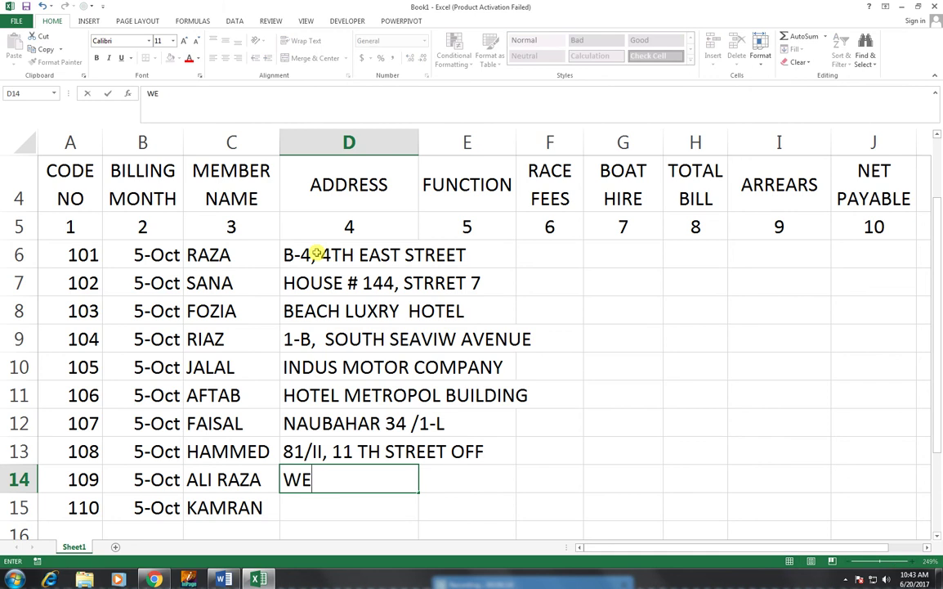
type("ST OPEN TOWER")
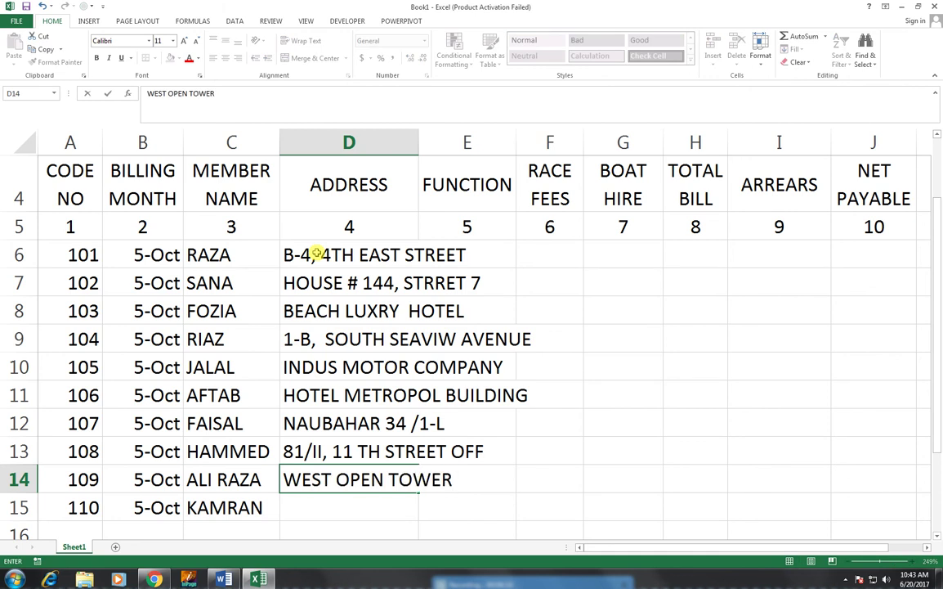
type(" DHA")
key("Return")
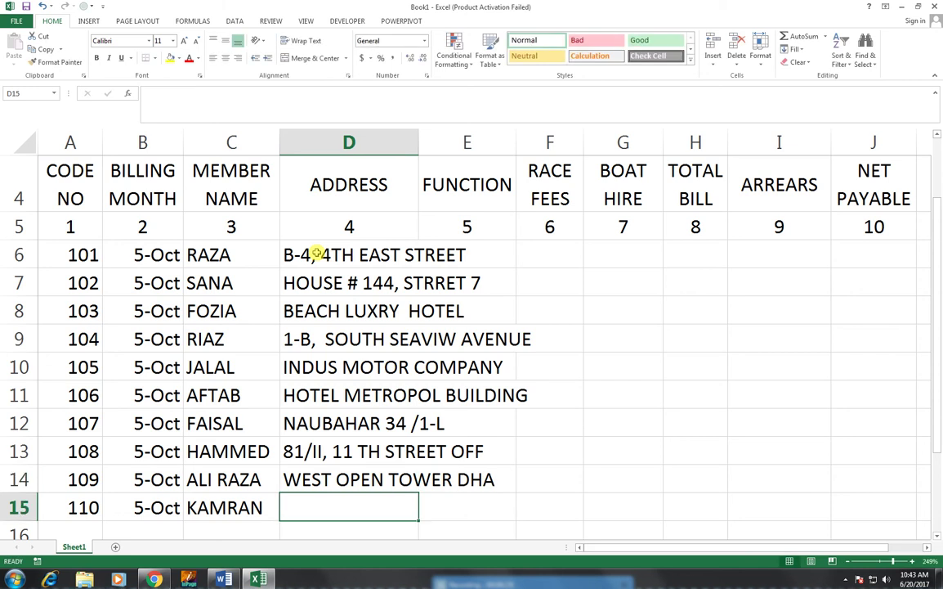
type("TRANFE")
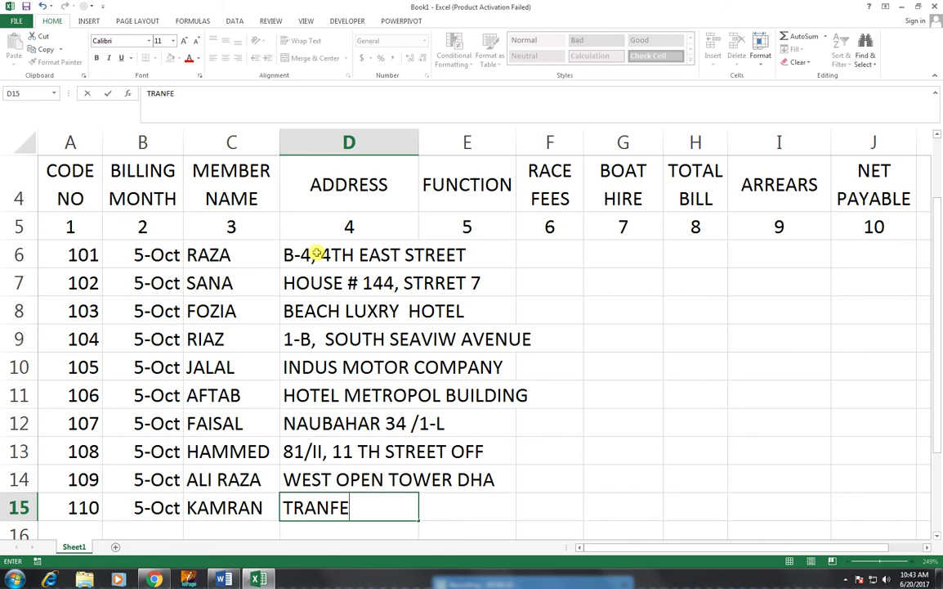
key("BackSpace")
type("REIGHG")
key("BackSpace")
key("BackSpace")
type("H")
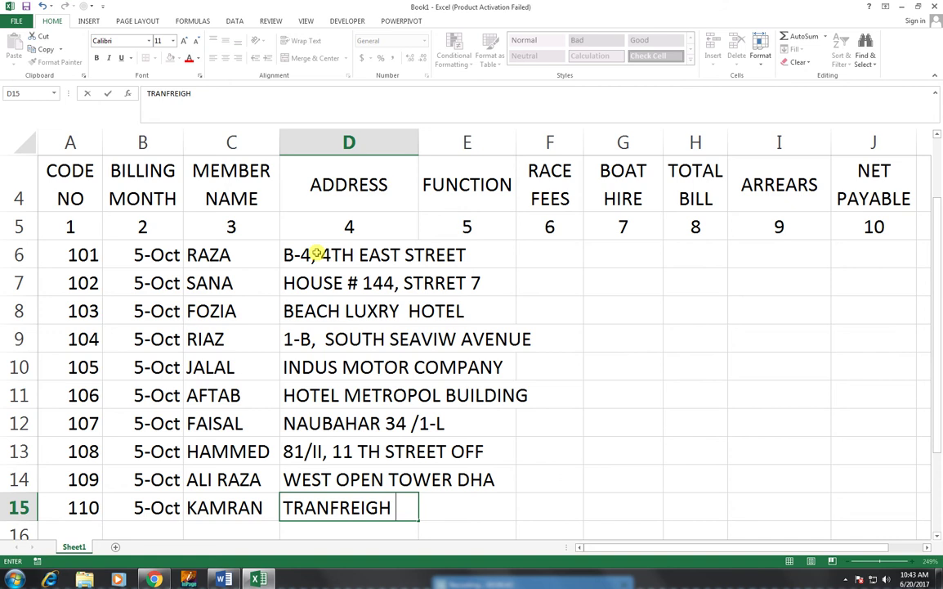
type(" COMPANY LTD")
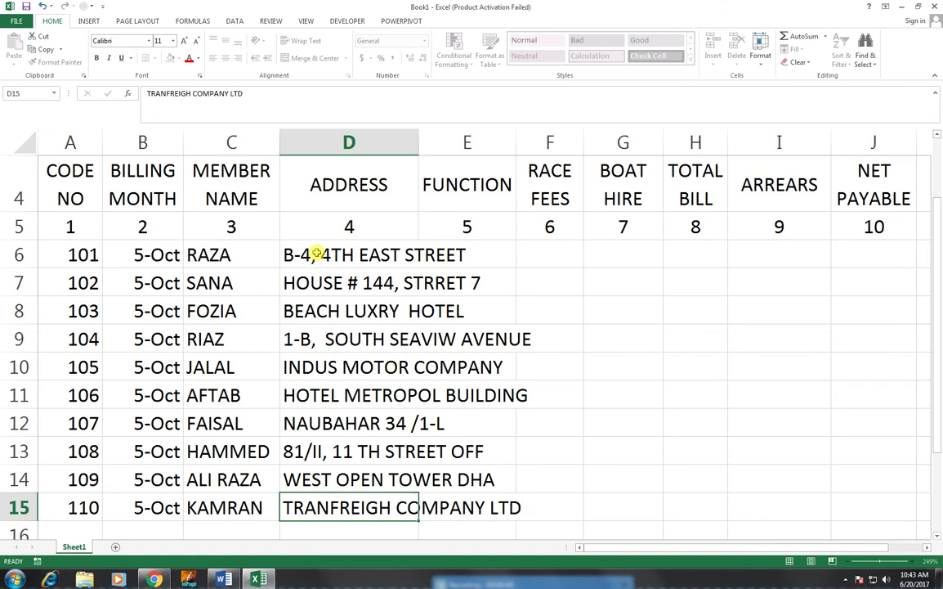
key("Return")
scroll(354, 273, "up", 1)
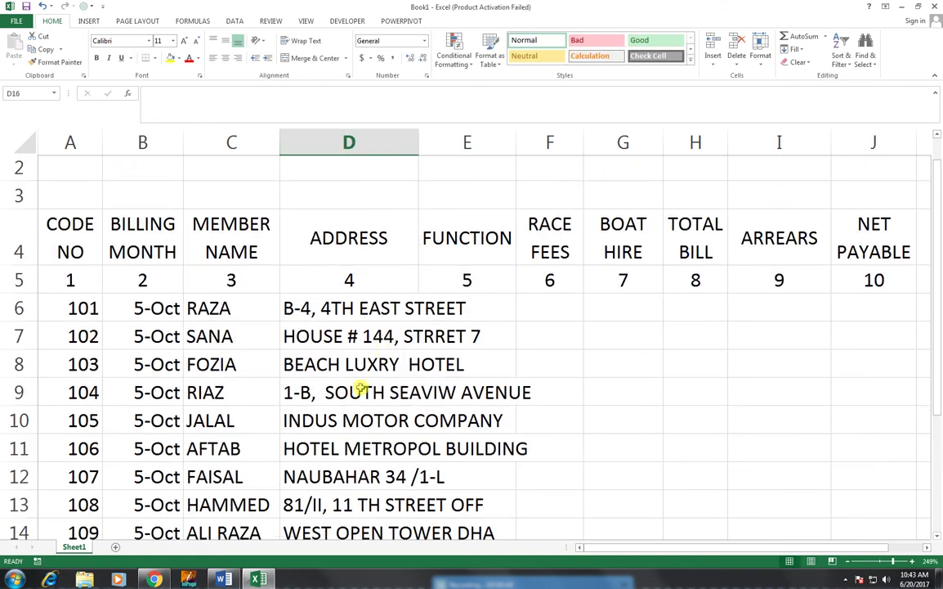
- AutoFit columns D, C, B, F, G and I, then hand-adjust the E and D widths
left_click_drag(938, 282, 937, 296)
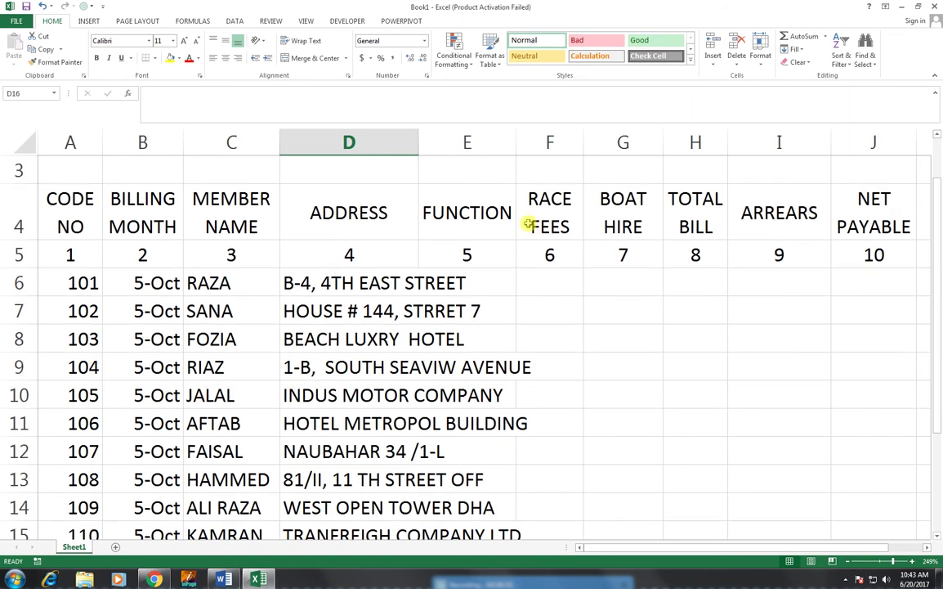
left_click_drag(416, 145, 417, 144)
double_click(415, 144)
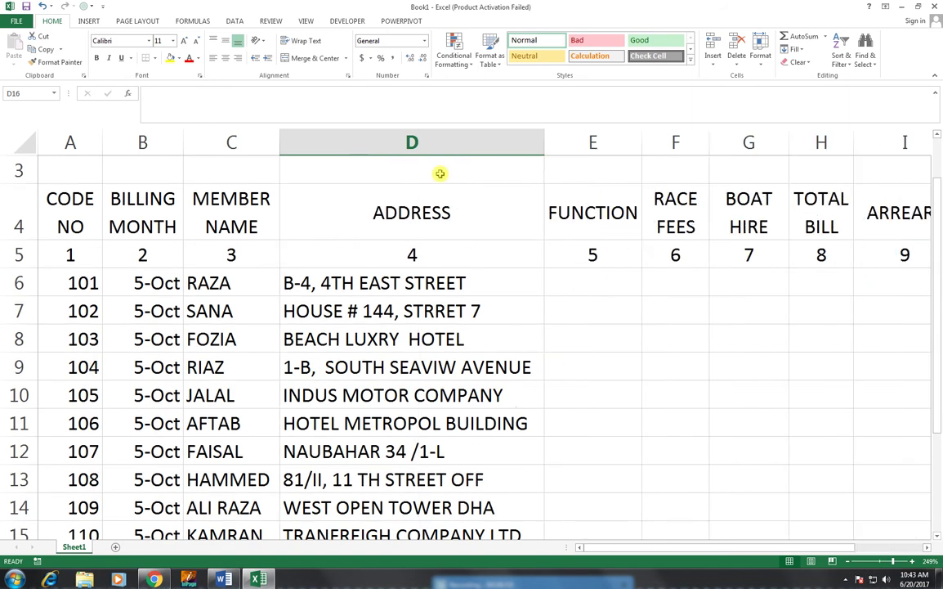
double_click(281, 139)
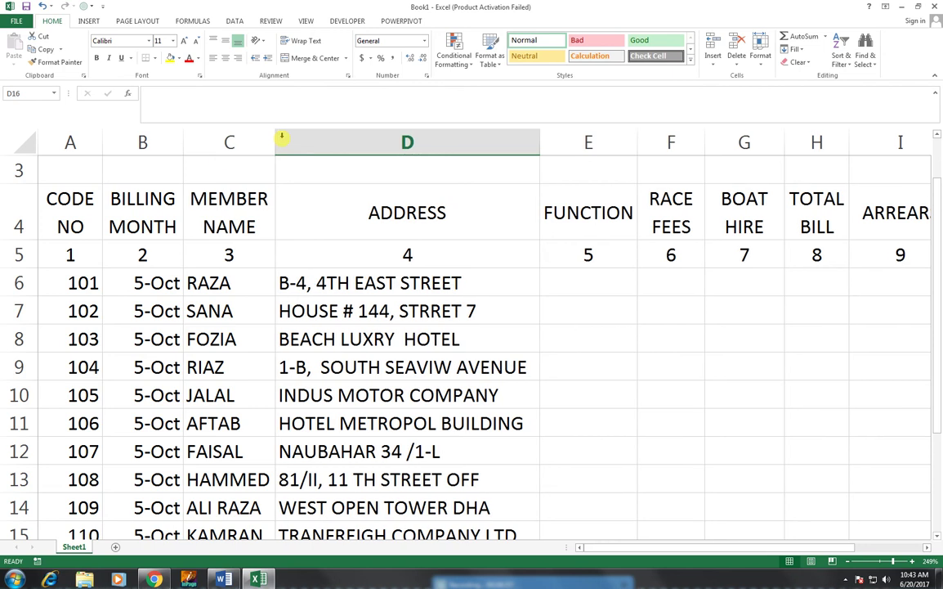
double_click(182, 144)
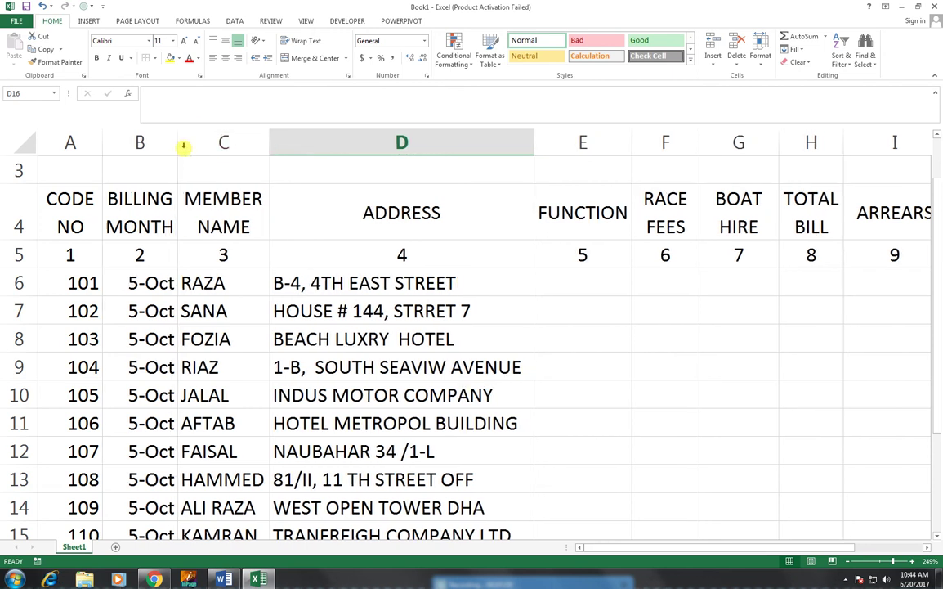
left_click_drag(628, 148, 628, 147)
double_click(698, 142)
double_click(764, 143)
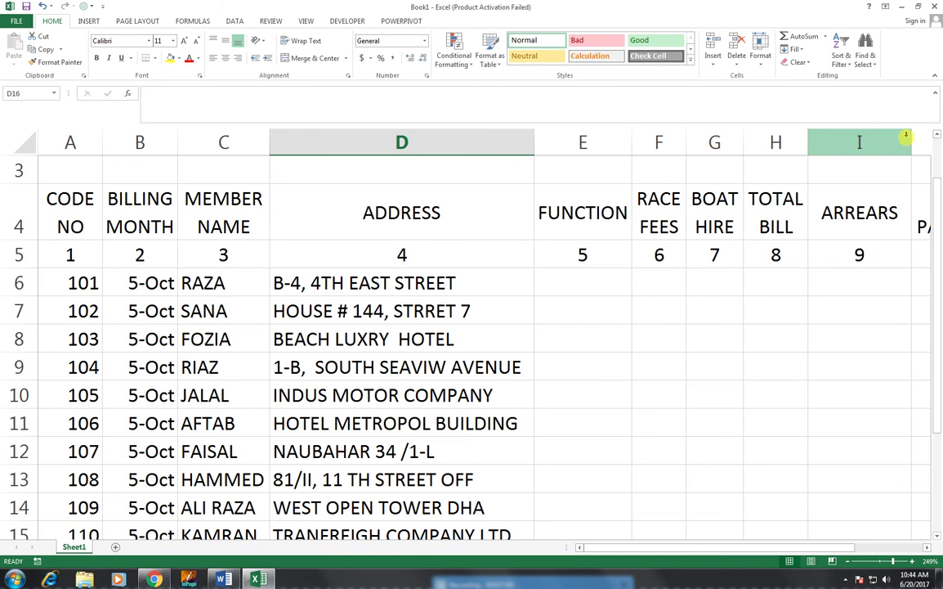
left_click(906, 137)
double_click(911, 142)
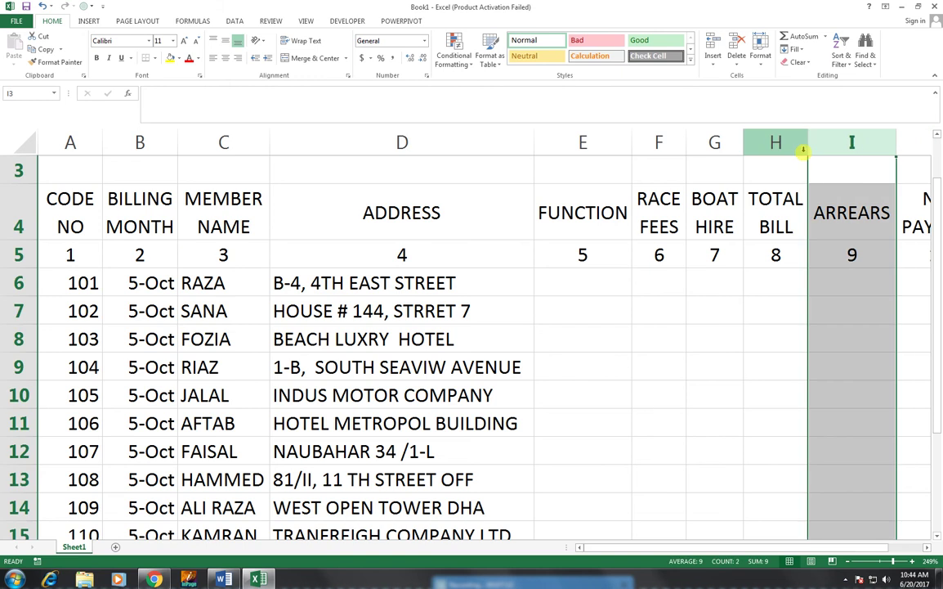
left_click_drag(629, 148, 628, 144)
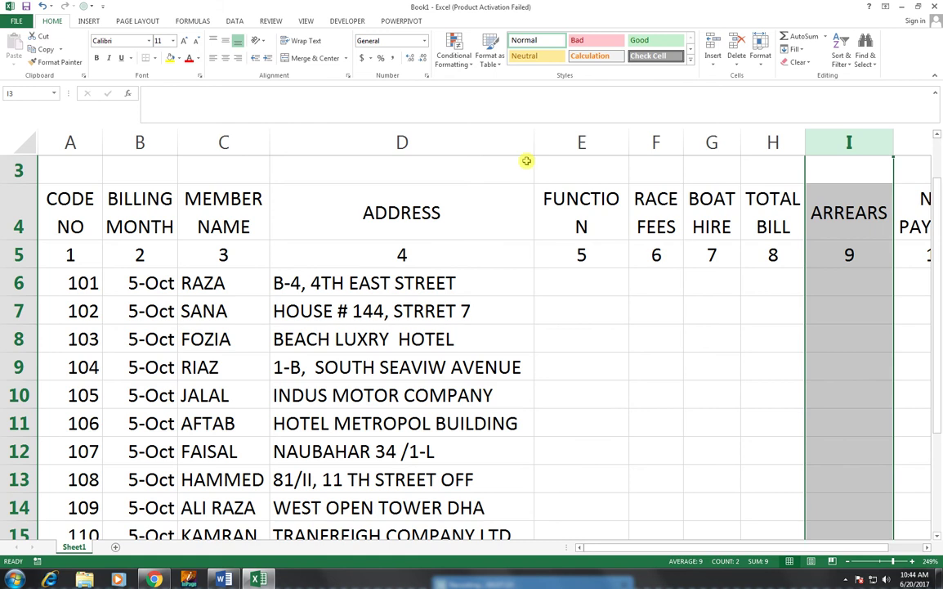
mouse_move(534, 143)
left_mouse_down()
mouse_move(522, 144)
mouse_move(523, 158)
left_mouse_up()
- Zoom the view to fit the table A4:J15 in the window
scroll(522, 158, "down", 1)
scroll(523, 157, "up", 2)
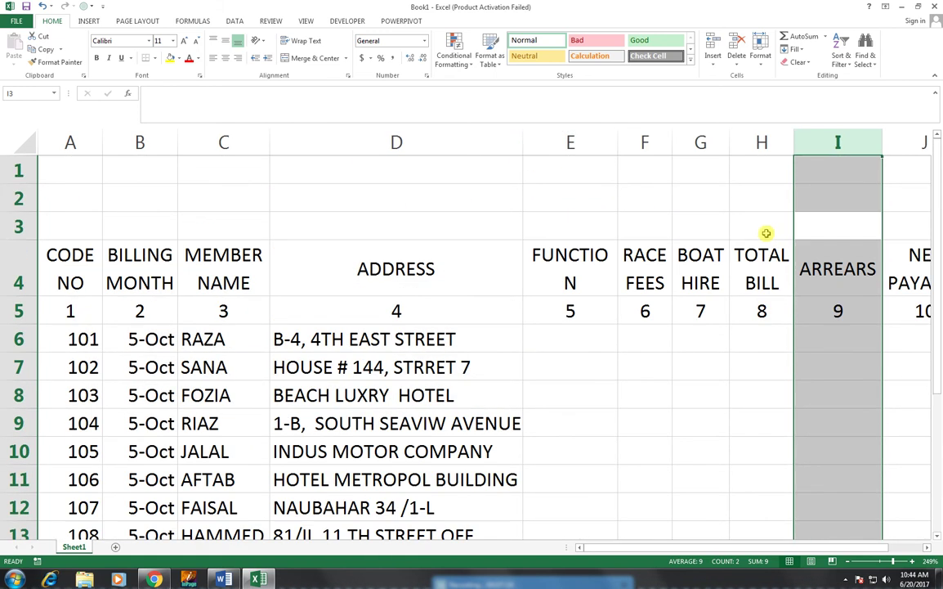
scroll(766, 233, "down", 1)
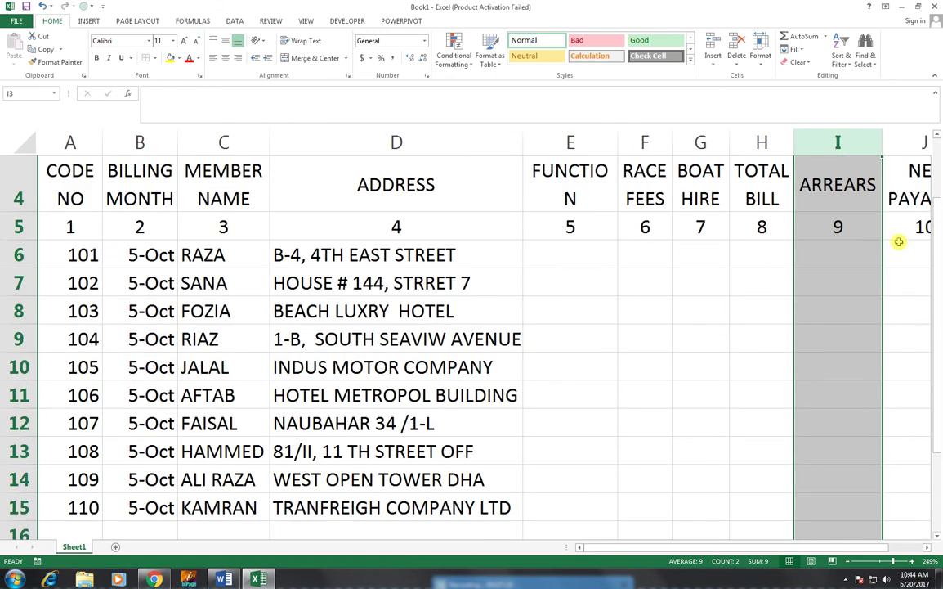
left_click(894, 272)
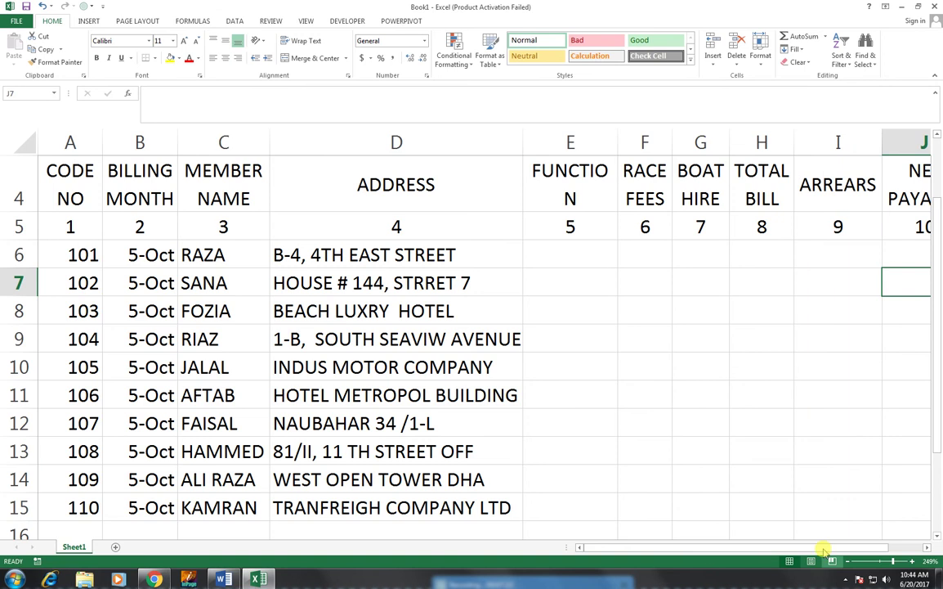
left_click_drag(824, 548, 834, 546)
left_click_drag(914, 185, 62, 508)
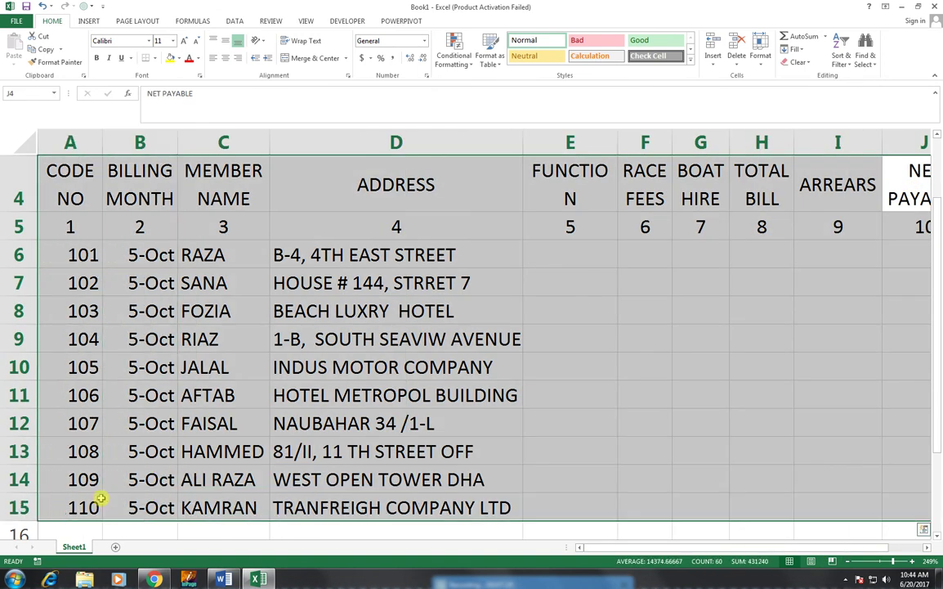
left_click(306, 22)
left_click(280, 59)
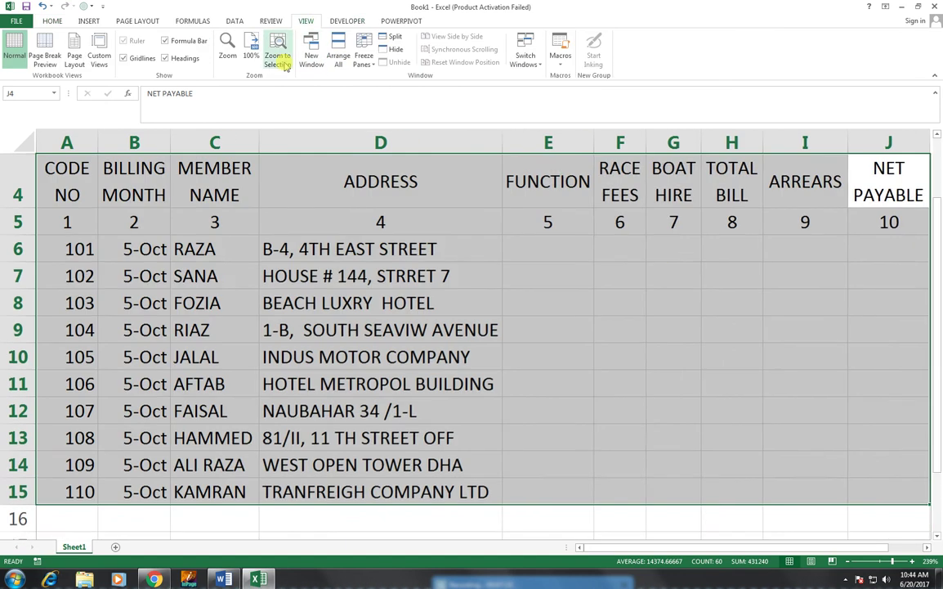
left_click(683, 364)
left_click_drag(938, 315, 937, 292)
left_click(568, 276)
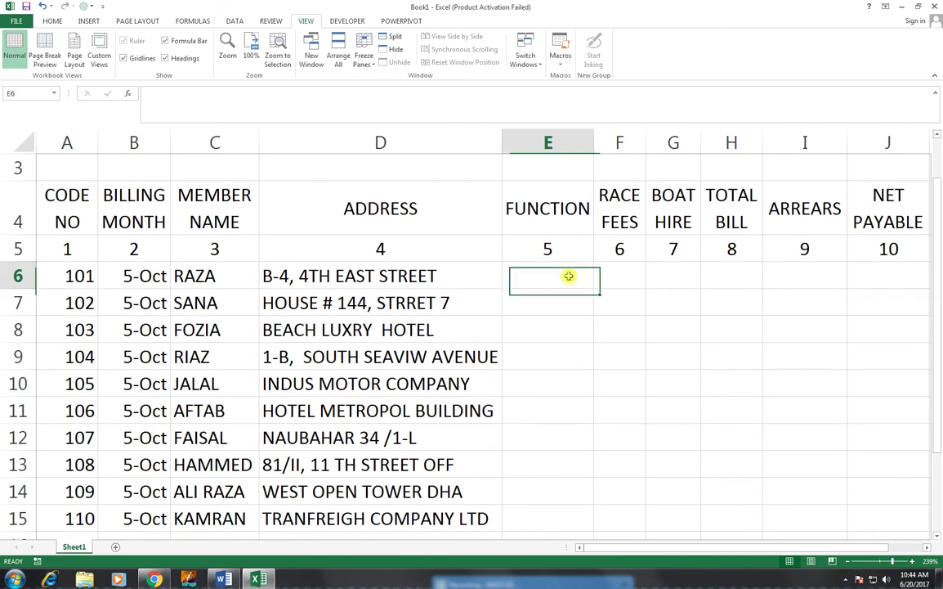
- Enter 250, 300, 400, 200 and 350 into FUNCTION cells E6:E10
type("250")
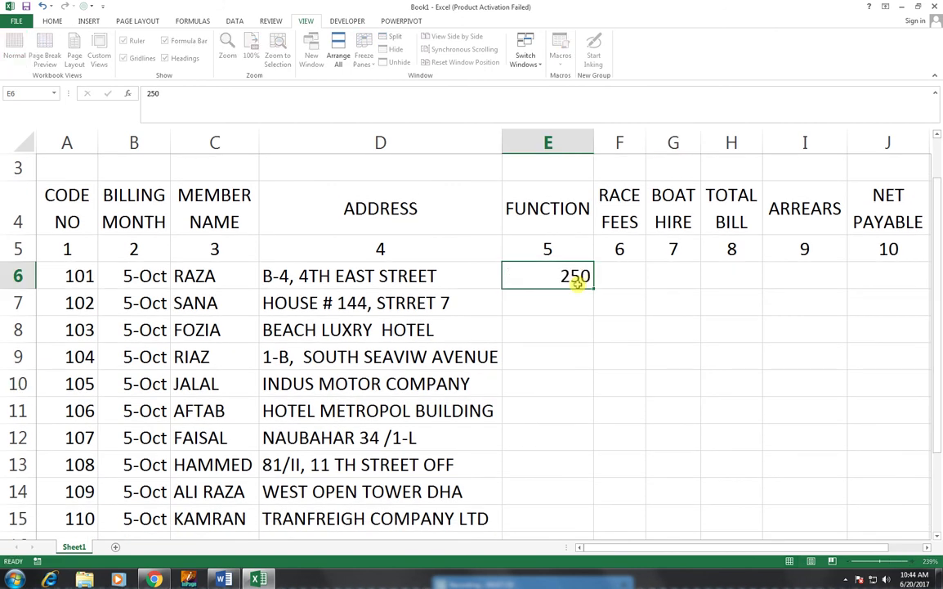
key("Return")
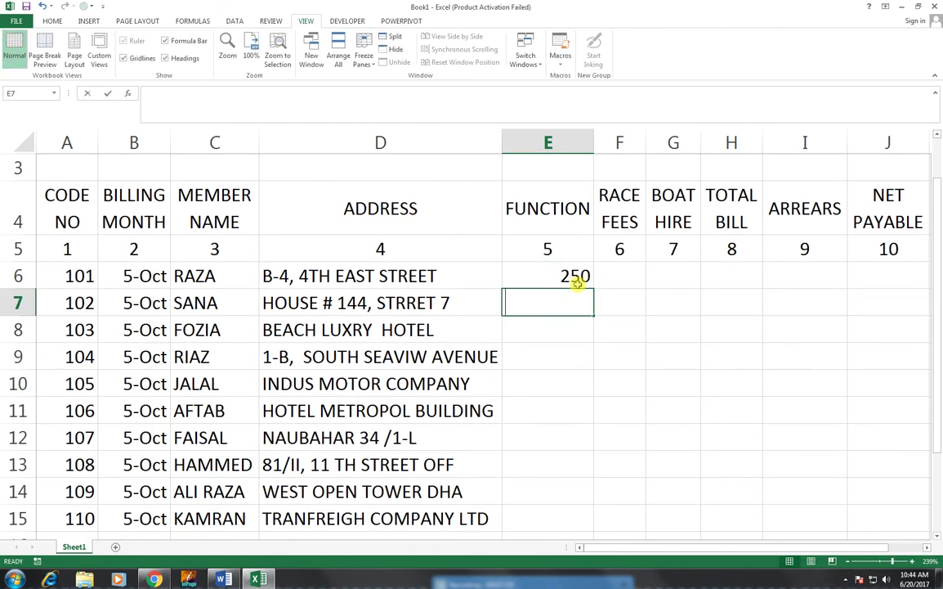
type("300")
key("Return")
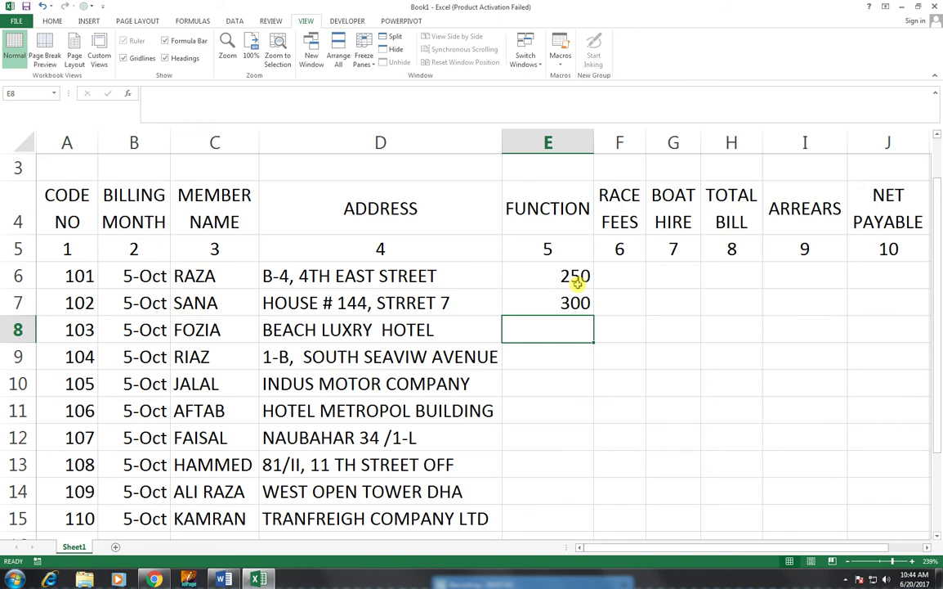
type("400")
key("Return")
type("200")
key("ctrl+Return")
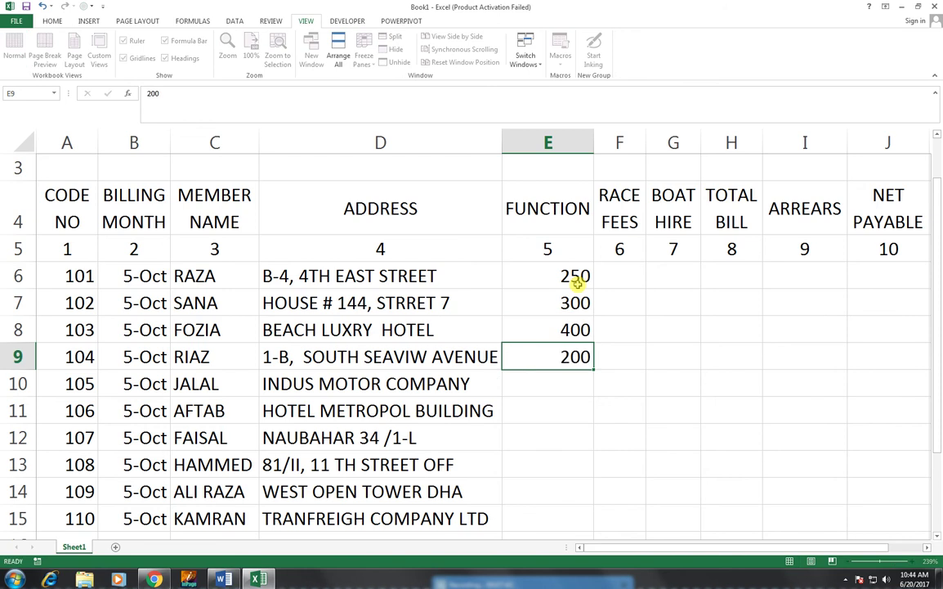
key("Return")
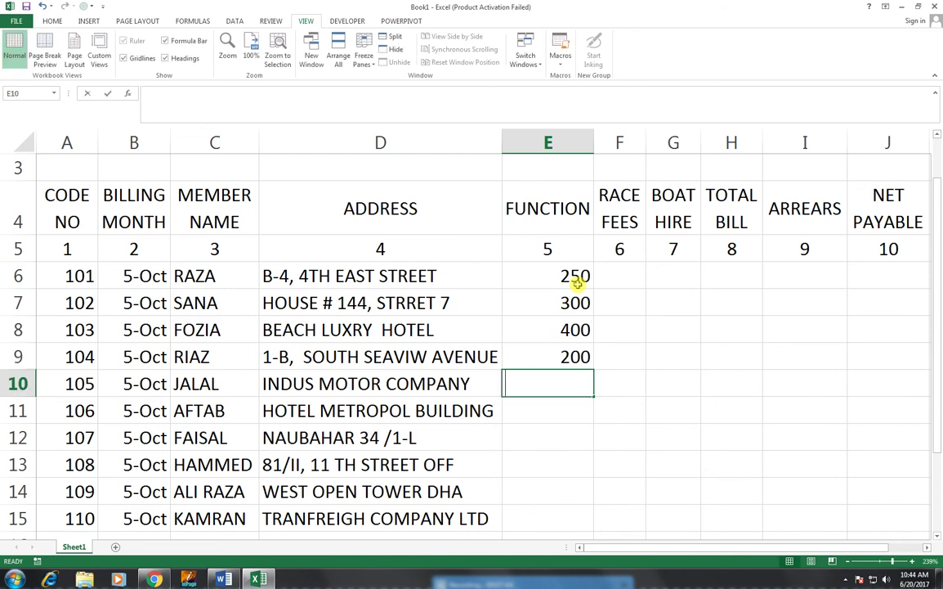
type("350")
key("Return")
- Enter 500, 800, 300, 450 and 350 into FUNCTION cells E11:E15
type("500")
key("Return")
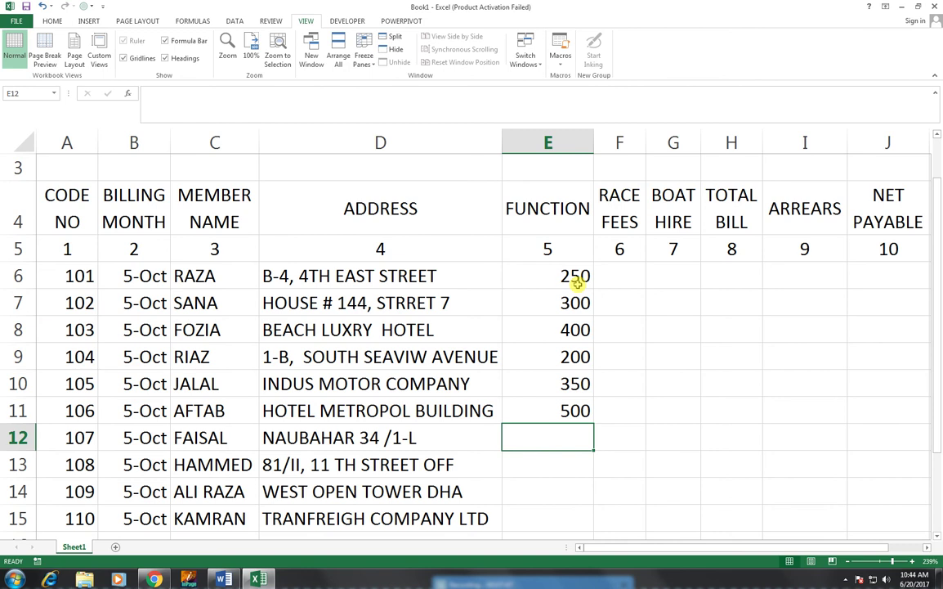
type("800")
key("Return")
type("300")
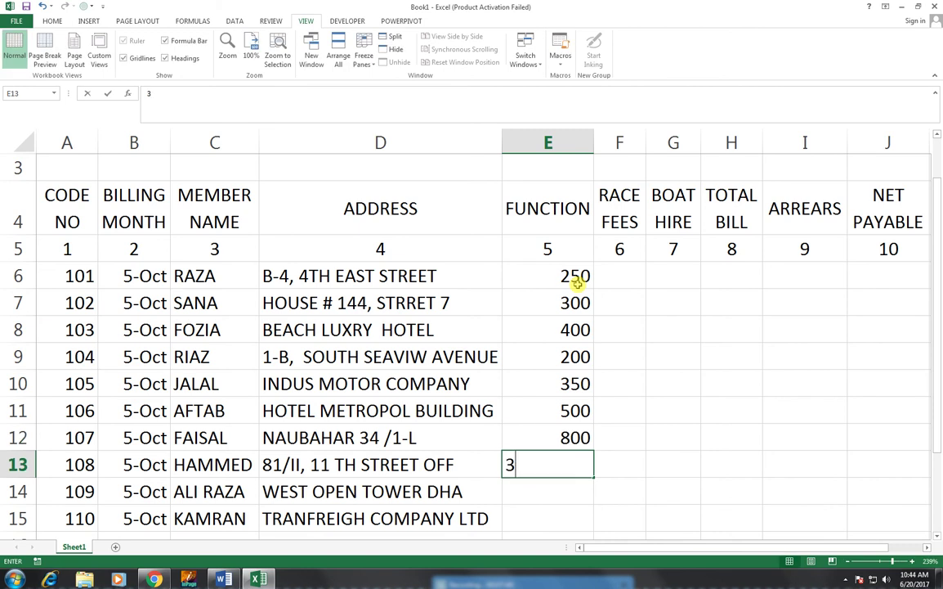
key("Return")
type("450")
key("Return")
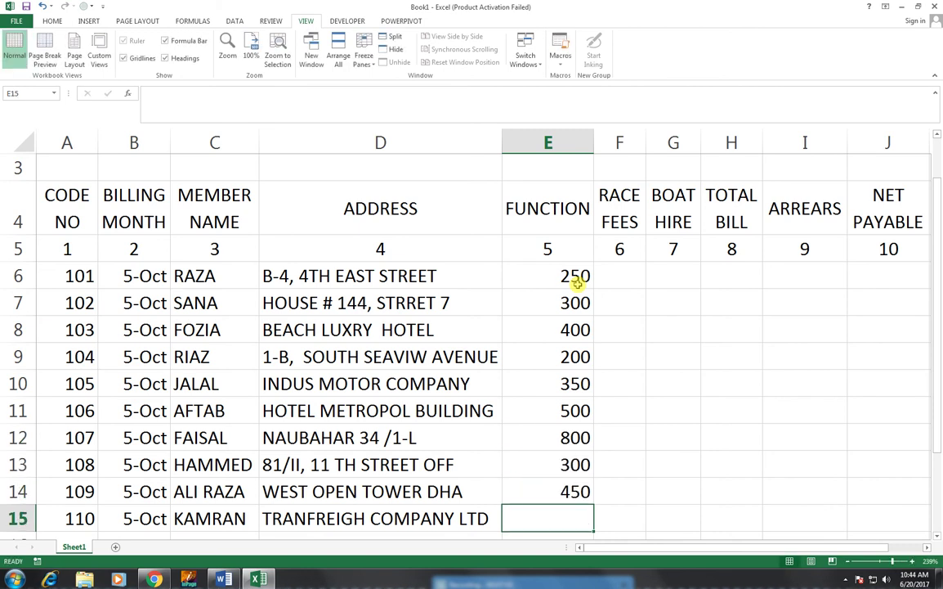
type("350")
key("Return")
key("Up")
key("Up")
key("Up")
key("Up")
key("Up")
key("Up")
key("Up")
key("Up")
key("Up")
key("Up")
key("Up")
key("Up")
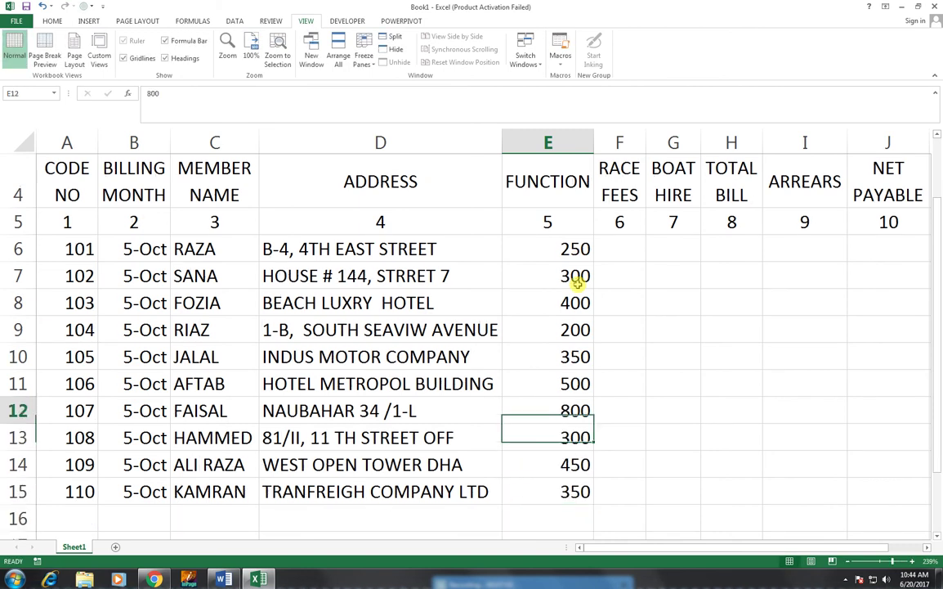
key("Up")
key("Up")
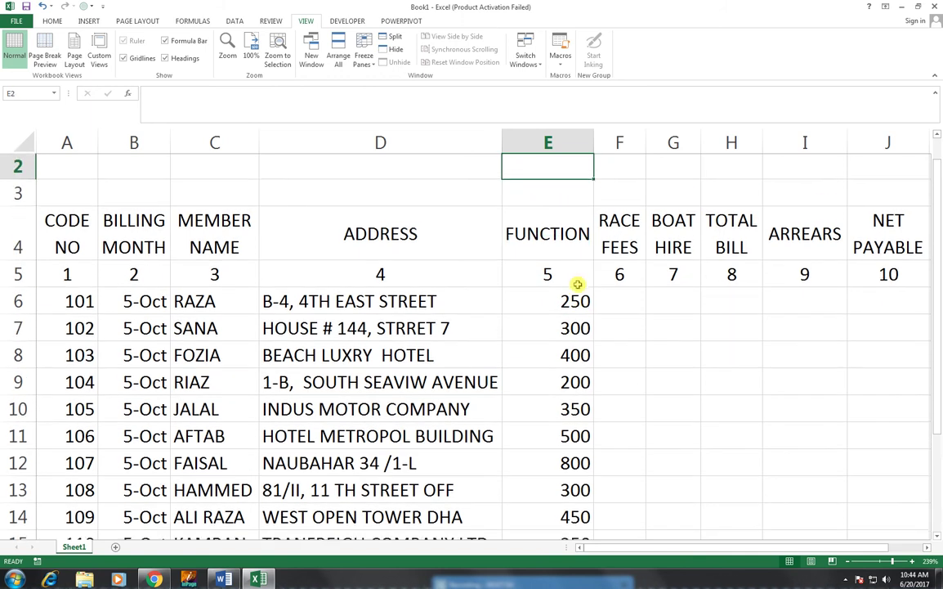
key("Down")
key("Right")
key("Down")
key("Down")
key("Down")
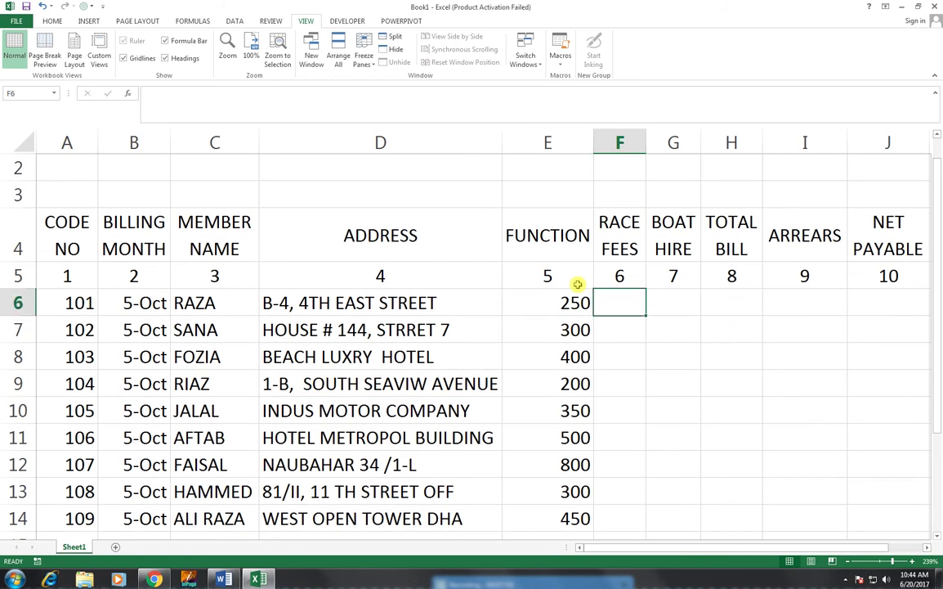
- Enter race fees 200, 250, 300, 350 and 400 into F6:F10
type("200")
key("Return")
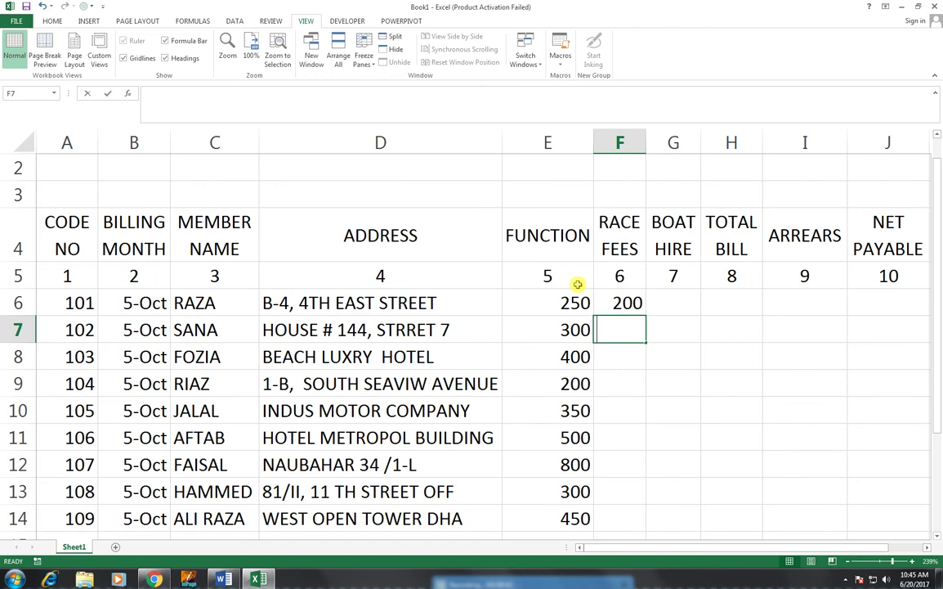
type("250")
key("Return")
type("300")
key("Return")
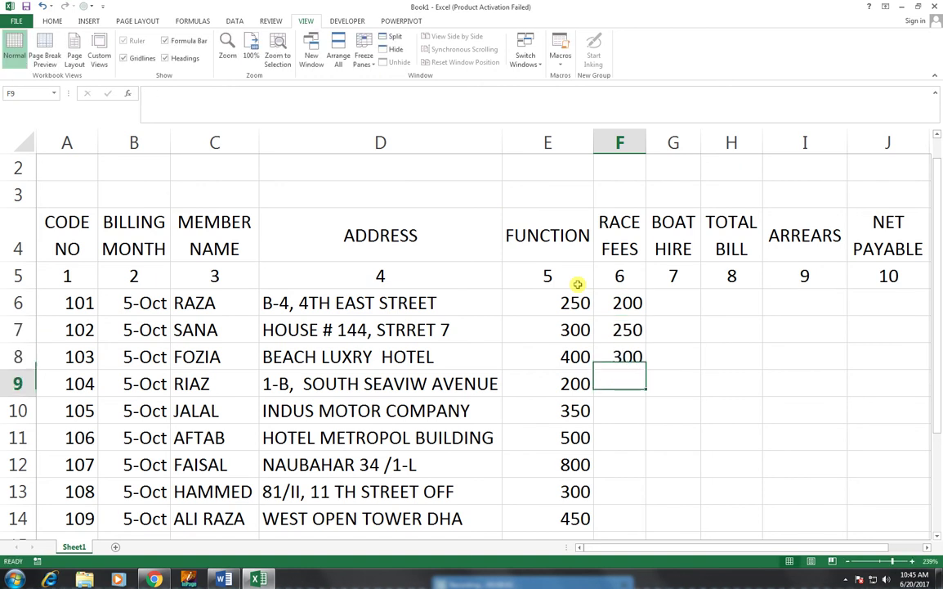
type("350")
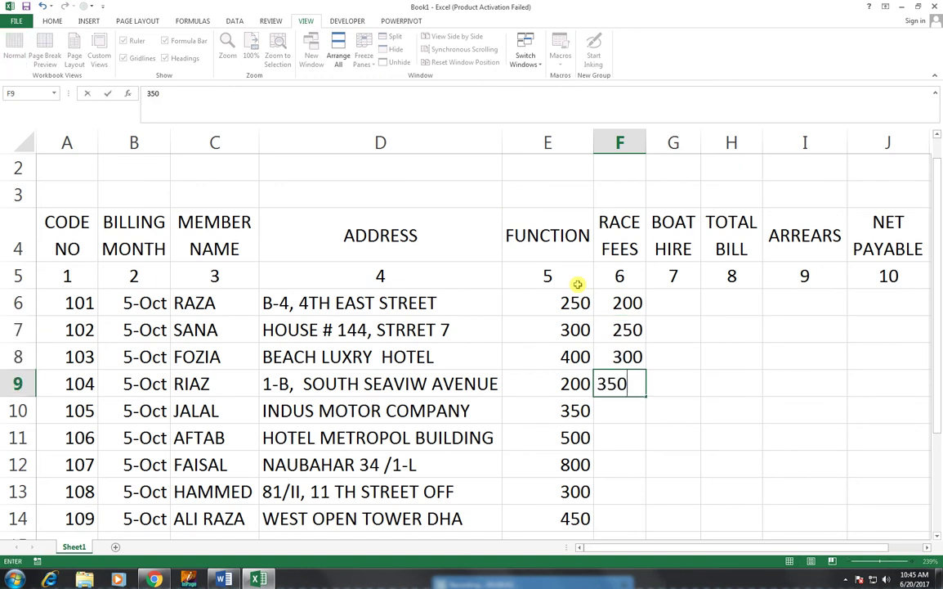
key("Return")
type("400")
key("Return")
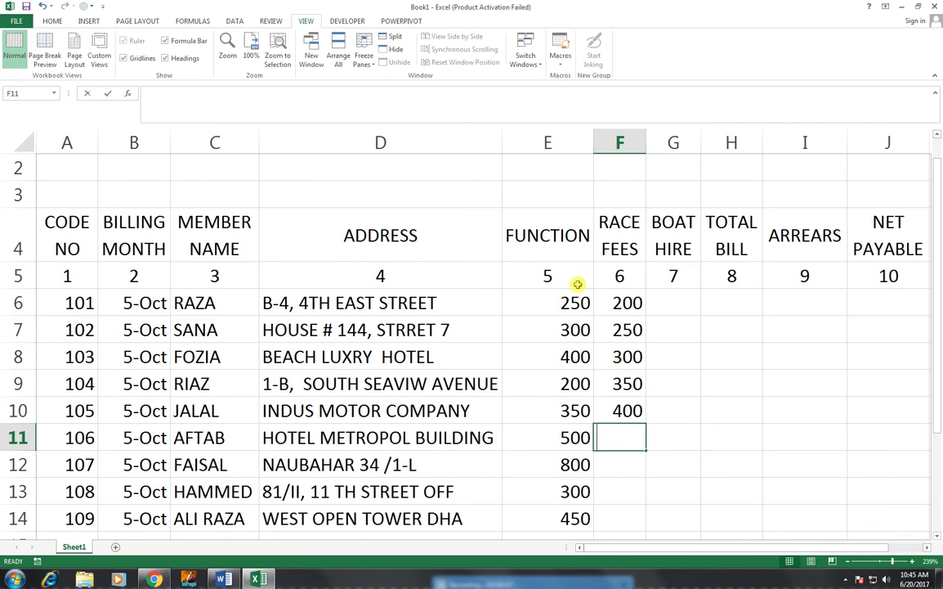
- Enter race fees 450, 500, 550, 600 and 650 into F11:F15
type("450")
key("Return")
type("500")
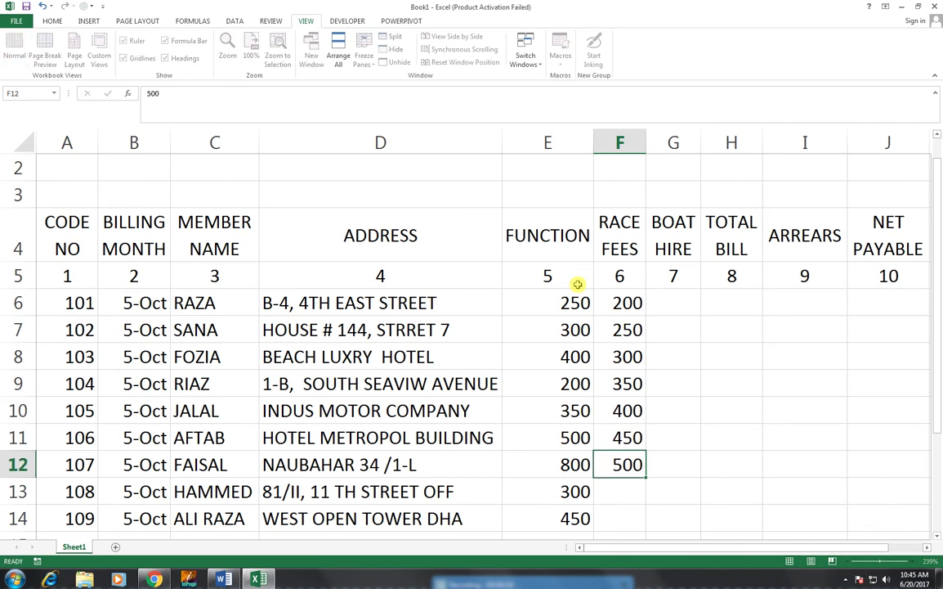
key("Return")
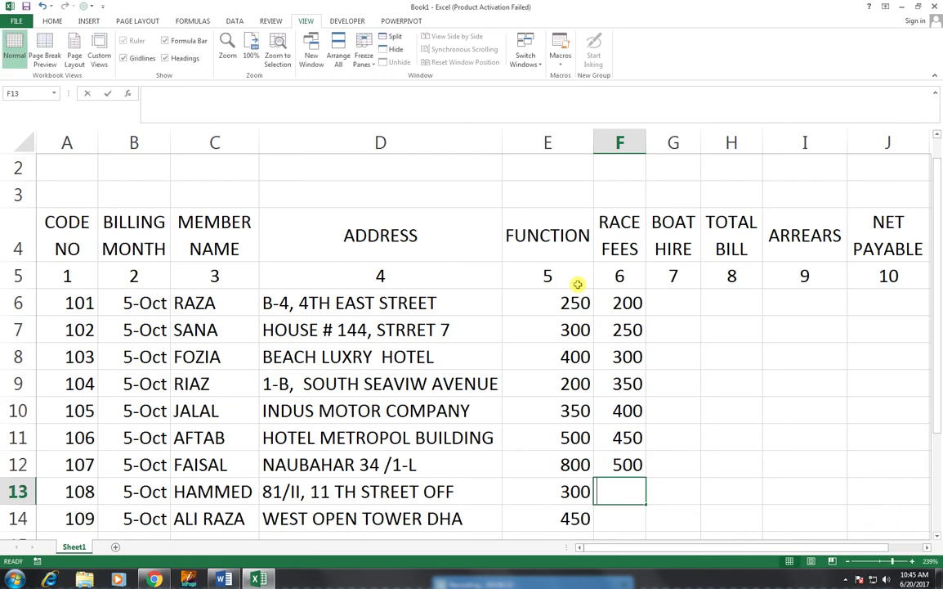
type("550")
key("Return")
type("600")
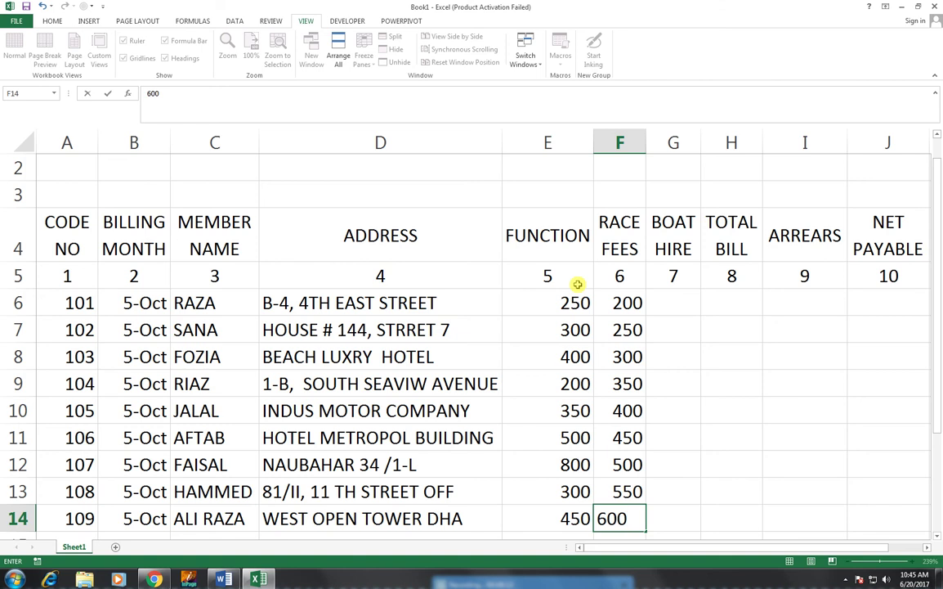
key("Return")
type("650")
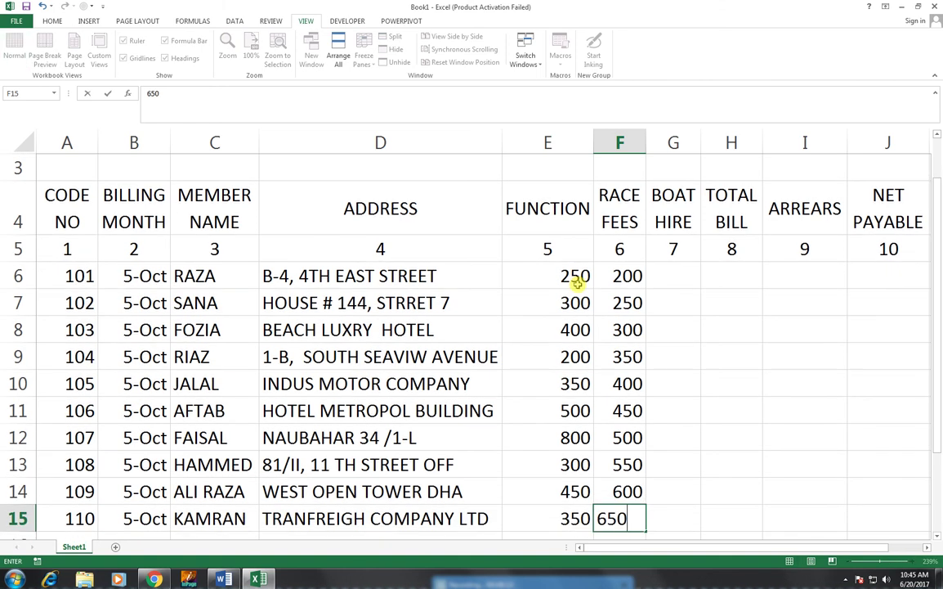
key("Tab")
key("Up")
key("Up")
key("Up")
key("Up")
key("Up")
key("Up")
key("Up")
key("Up")
key("Up")
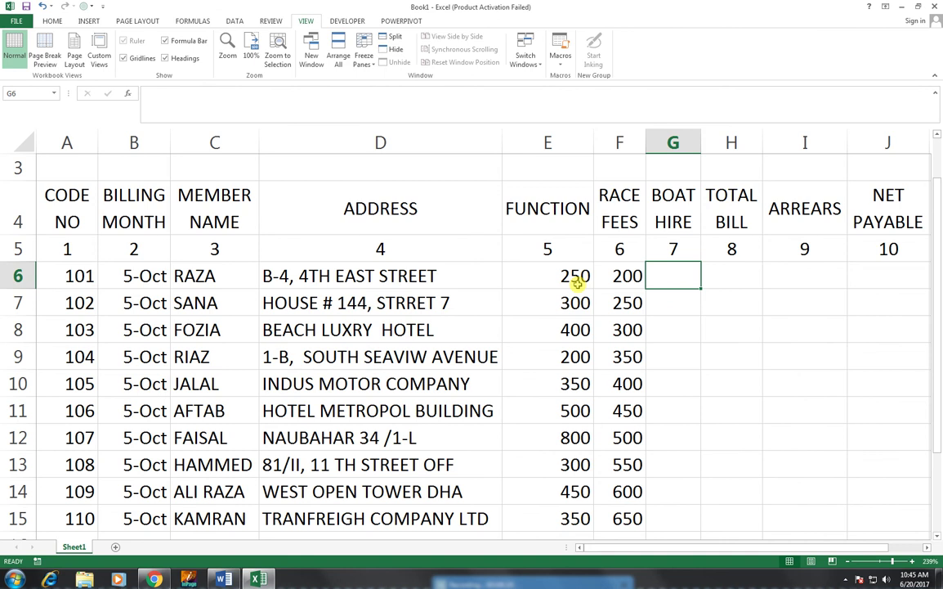
- Enter boat hire amounts 400, 800, 250, 350 and 400 into G6:G10
type("400")
key("Return")
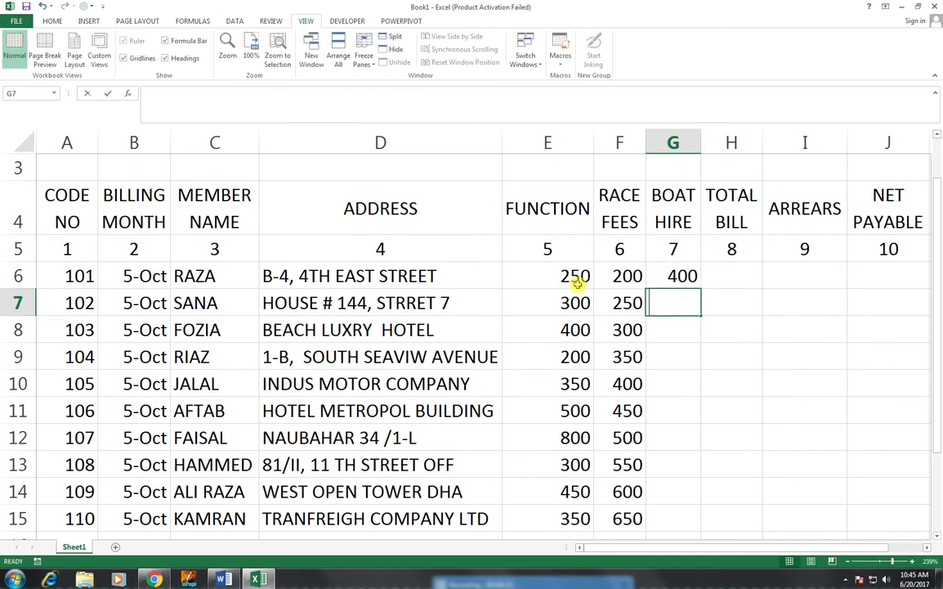
type("800")
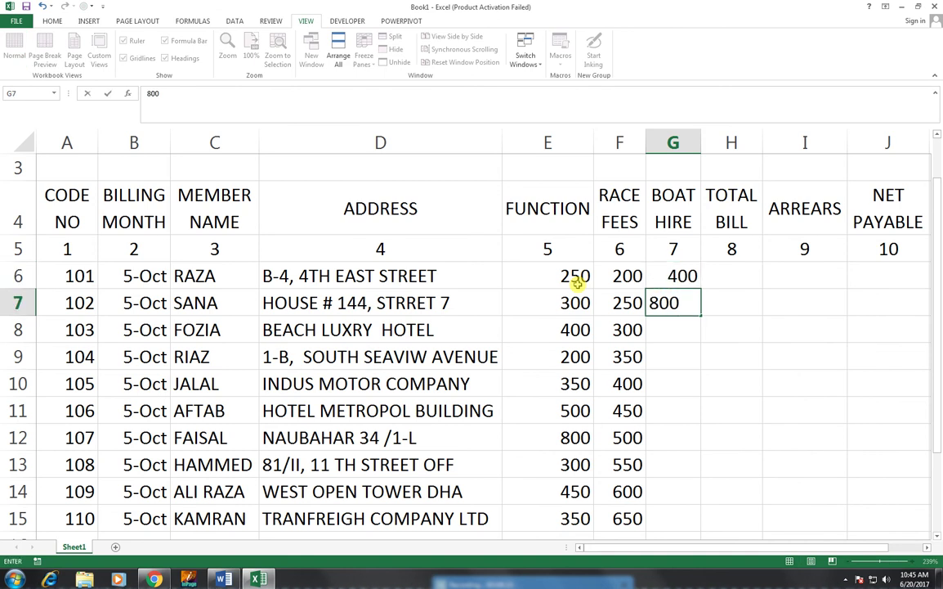
key("Return")
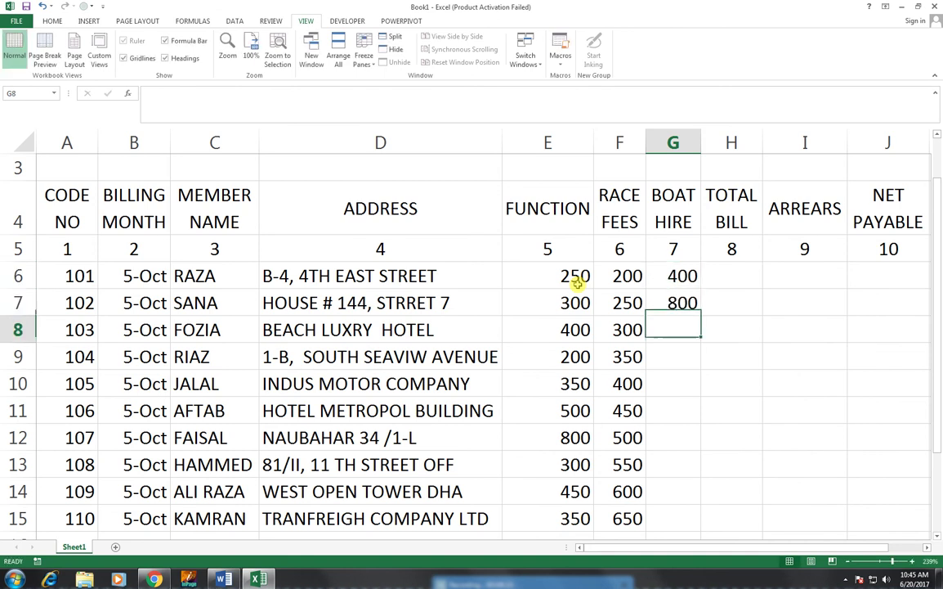
type("250")
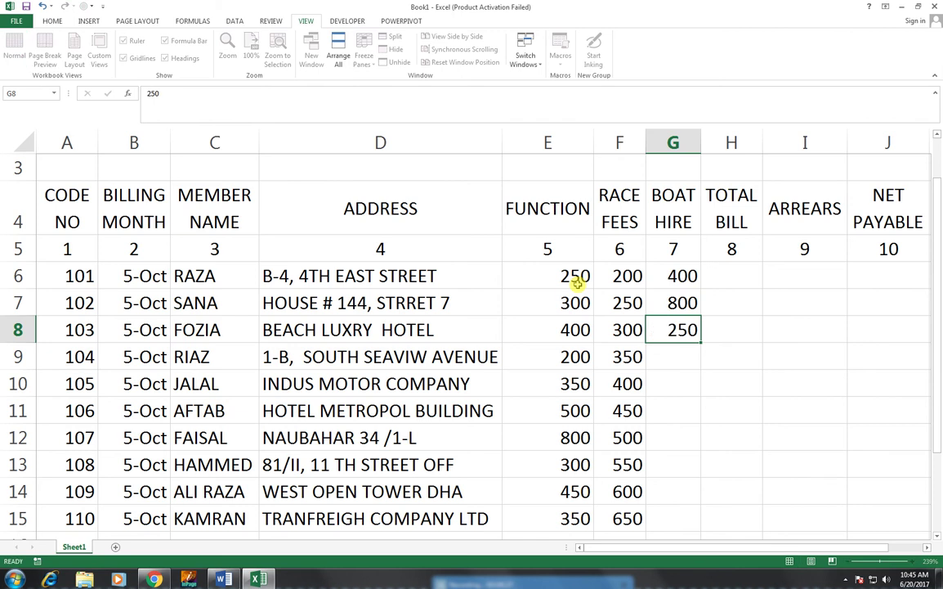
key("Return")
type("350")
key("Return")
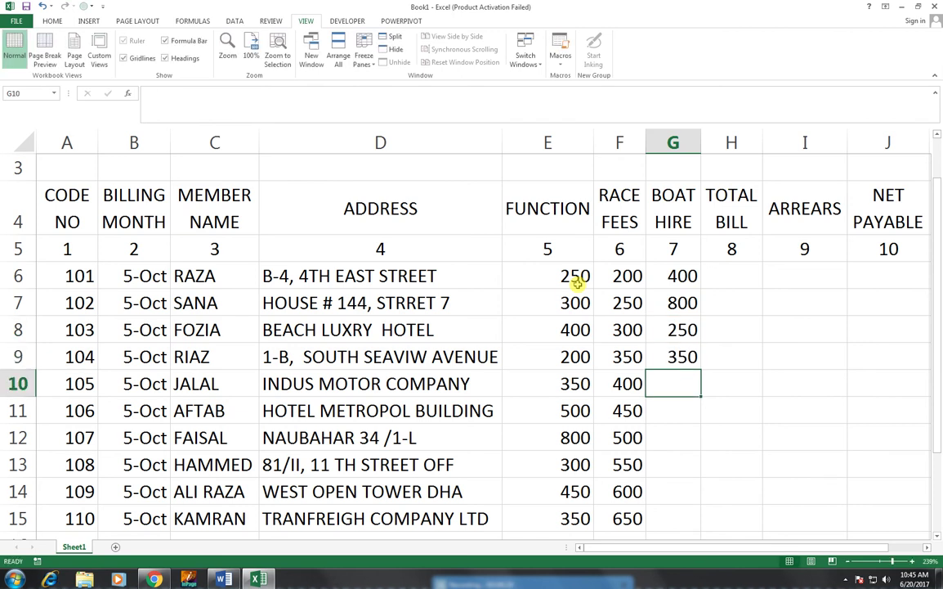
type("400")
key("Return")
- Enter boat hire amounts 500, 600, 700, 1000 and 1200 into G11:G15
type("5600")
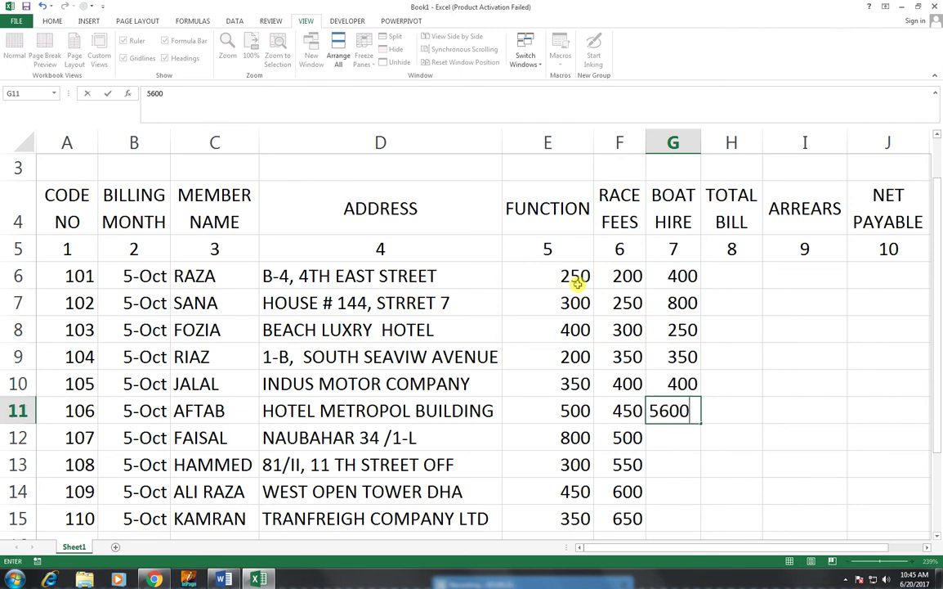
key("BackSpace")
key("BackSpace")
key("BackSpace")
type("00")
key("Return")
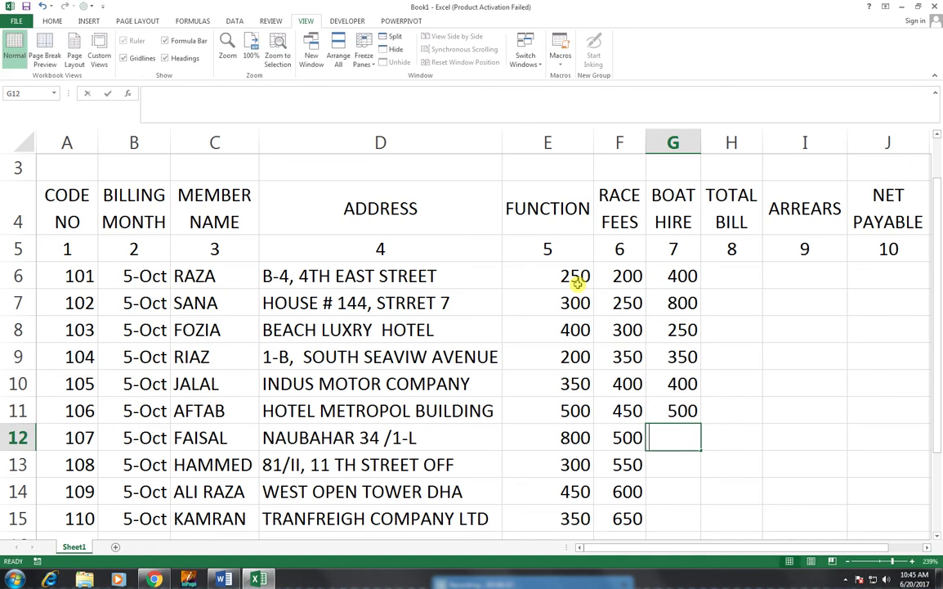
type("600")
key("Return")
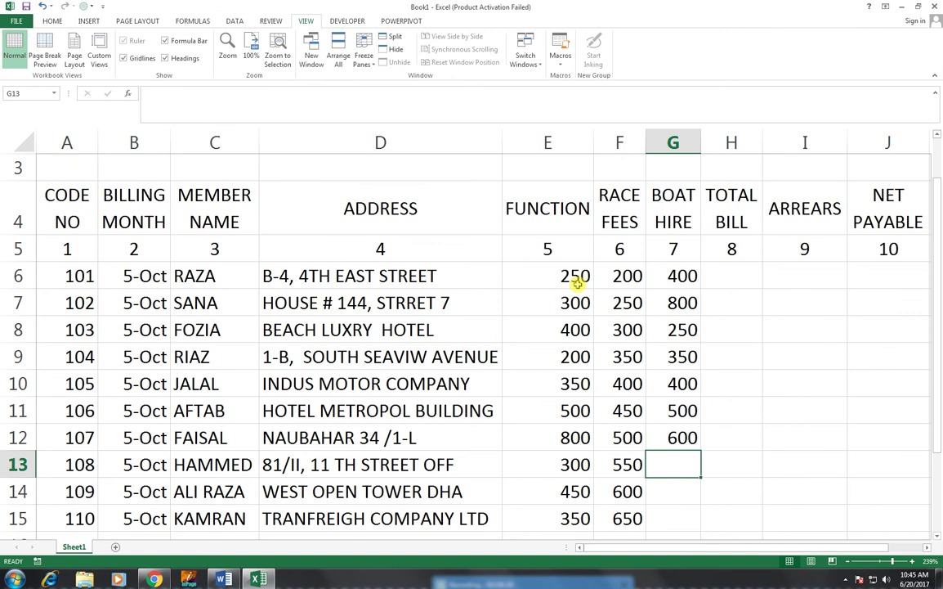
type("70")
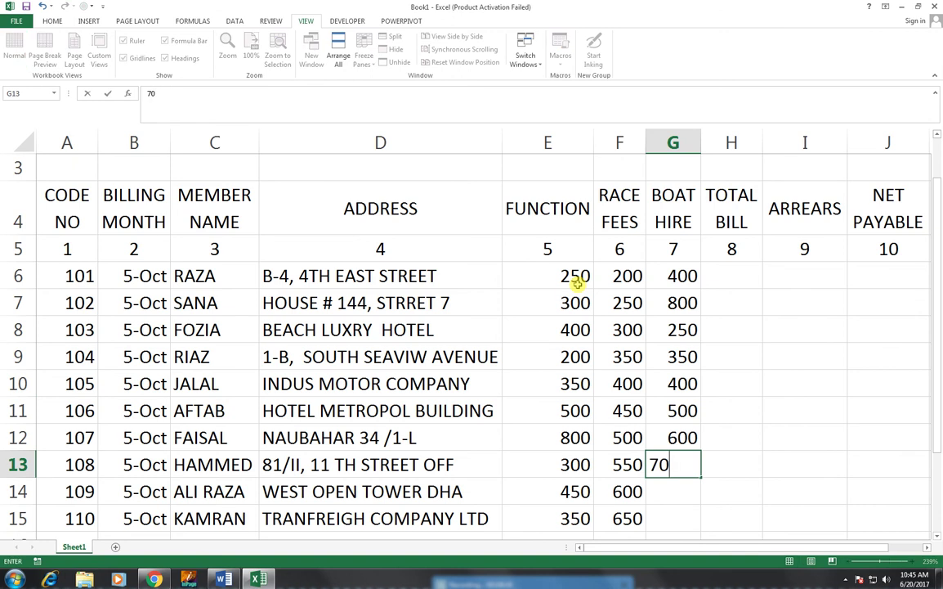
type("0")
key("Return")
type("1000")
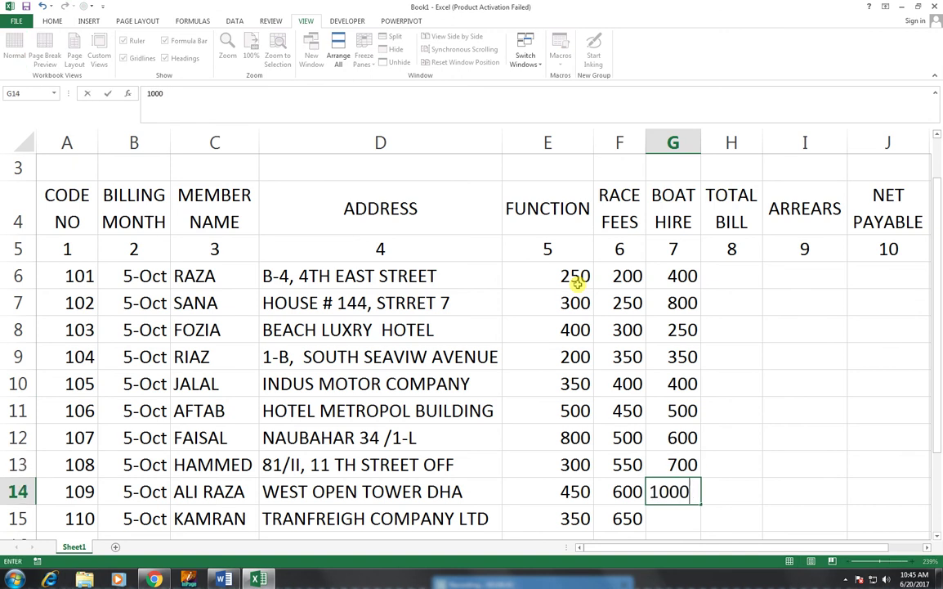
key("Return")
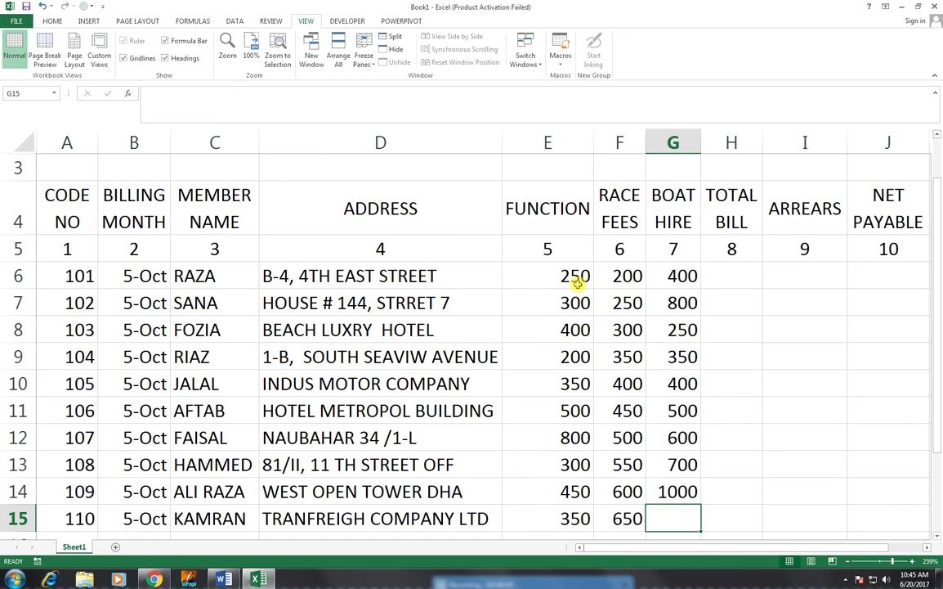
type("1200")
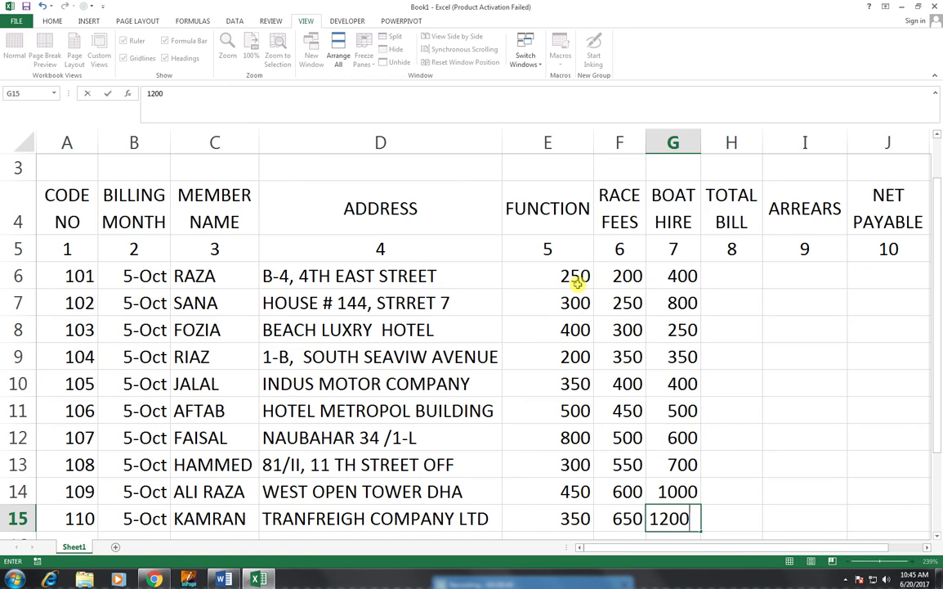
key("Tab")
key("Up")
key("Up")
key("Up")
key("Up")
key("Up")
key("Up")
key("Up")
key("Up")
key("Up")
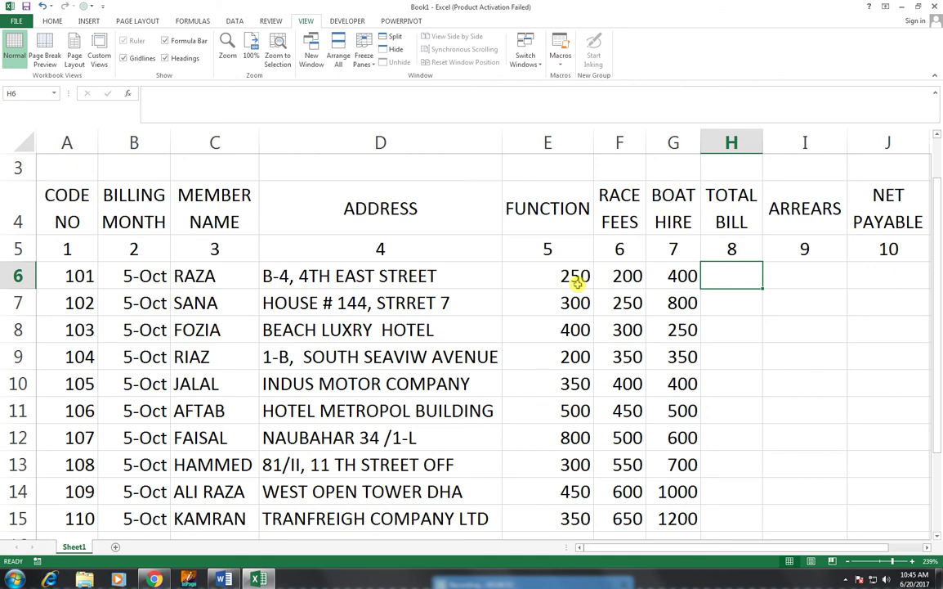
- Enter =SUM(E6:G6) in H6, giving a total bill of 850
type("=")
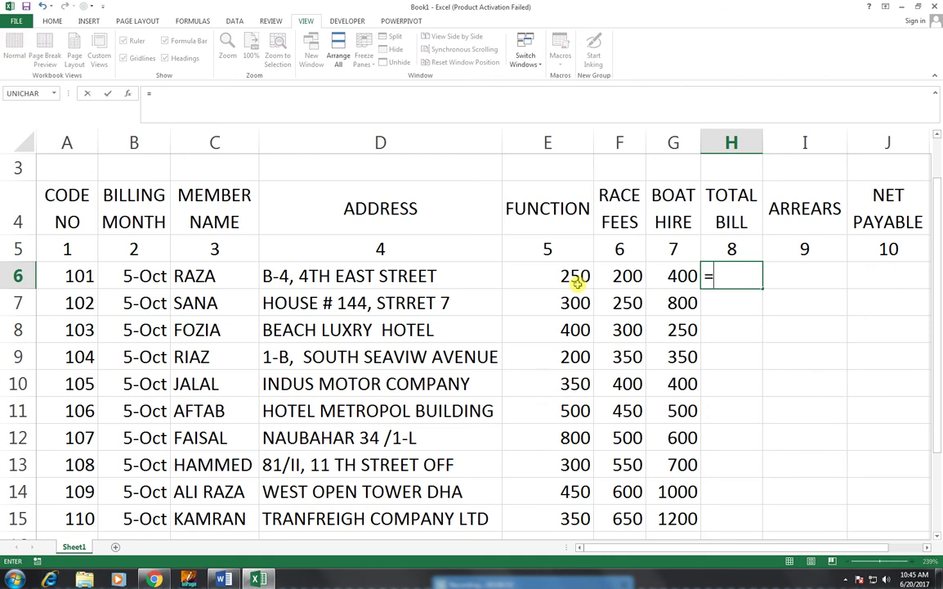
type("SUM(")
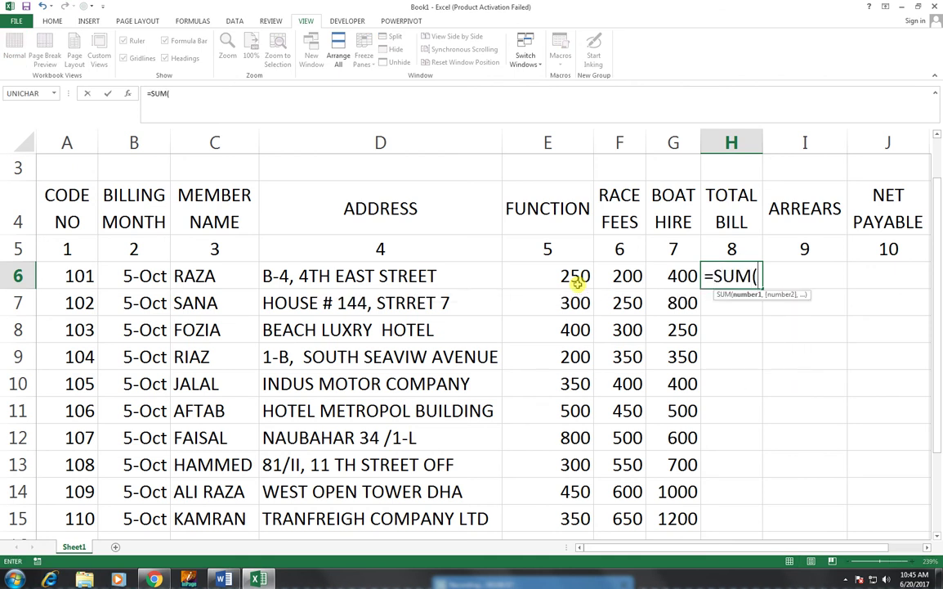
left_click_drag(693, 282, 550, 278)
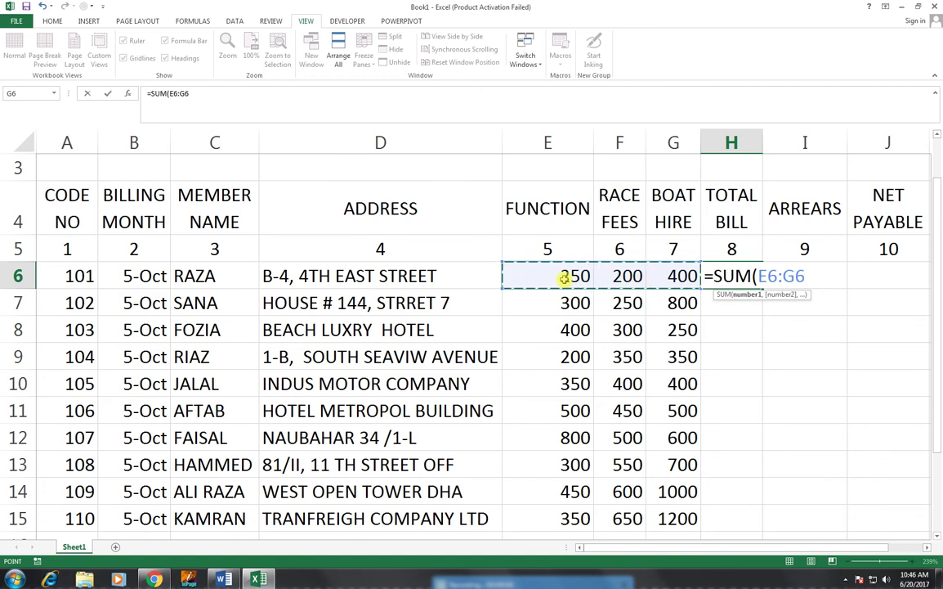
type(")")
key("ctrl+Return")
key("Return")
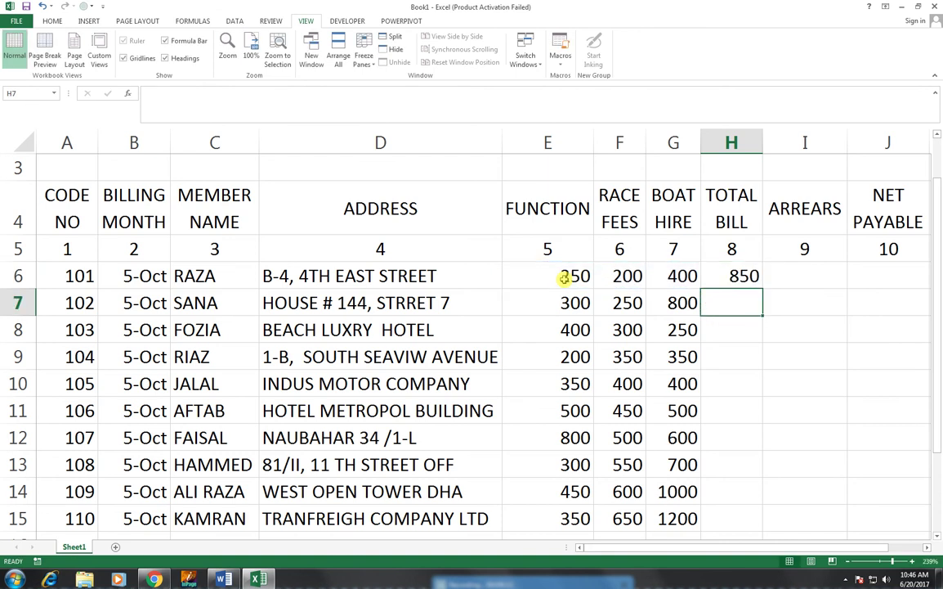
left_click_drag(564, 279, 674, 278)
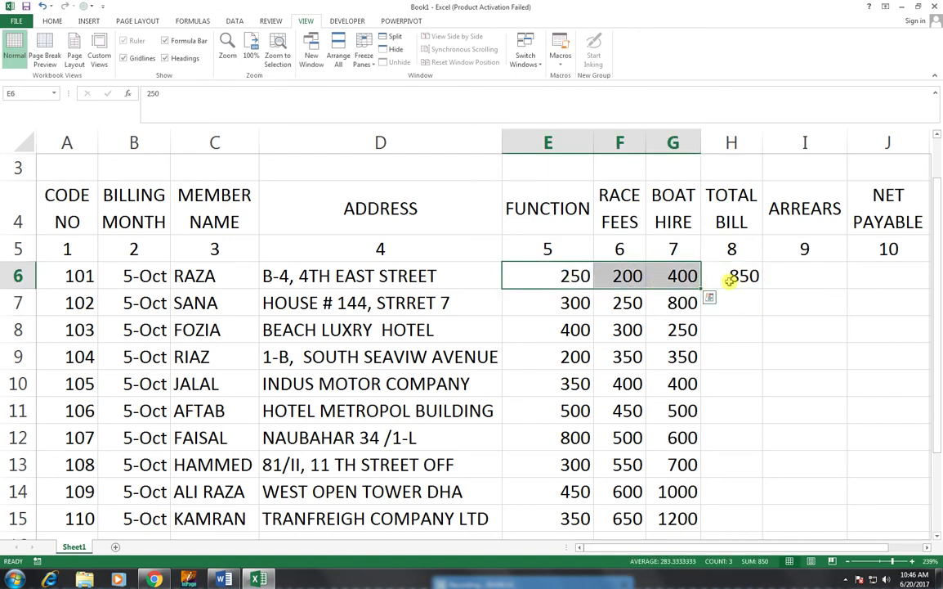
- Copy the H6 total formula down to H15, undoing an accidental 0 over H6
left_click(730, 280)
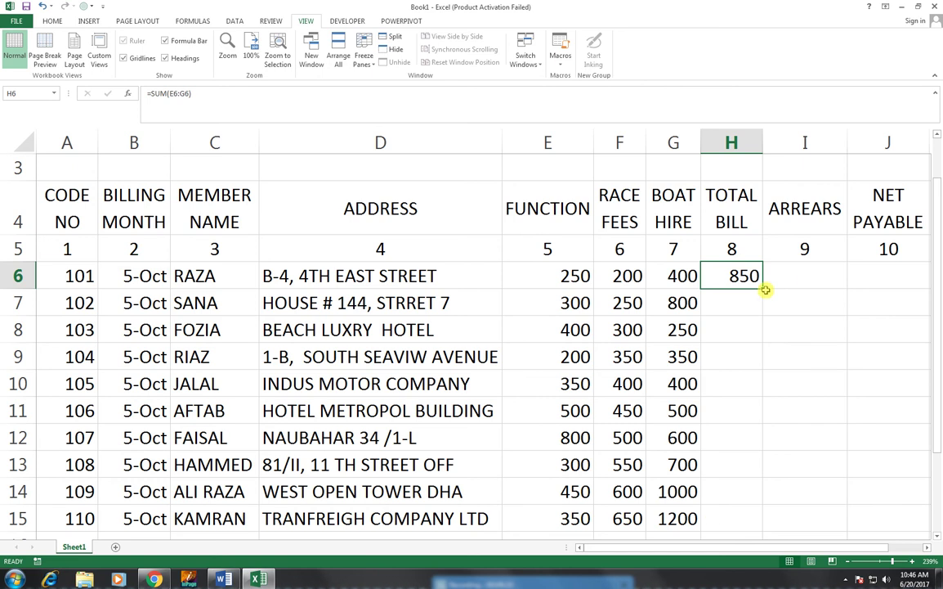
left_click_drag(767, 289, 752, 528)
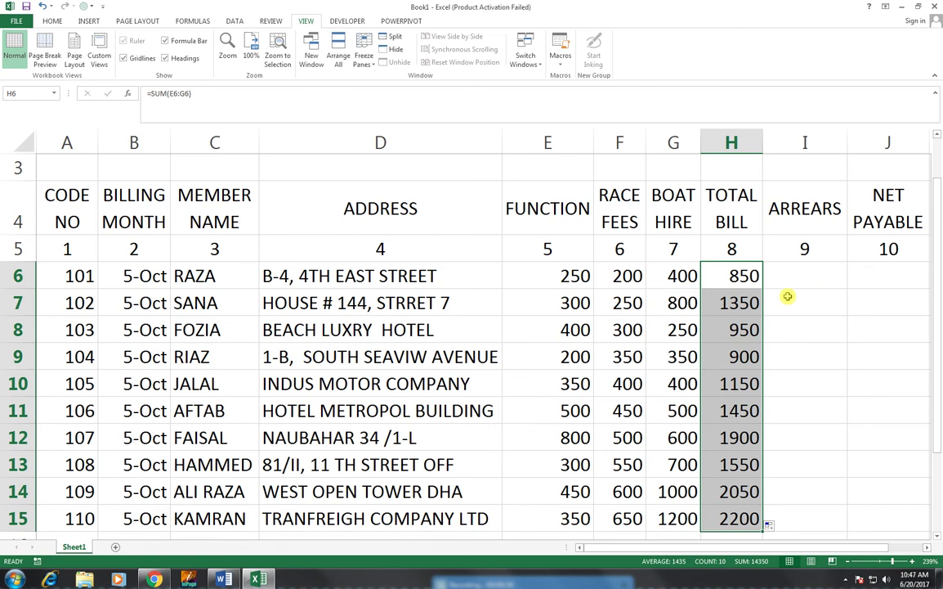
type("0")
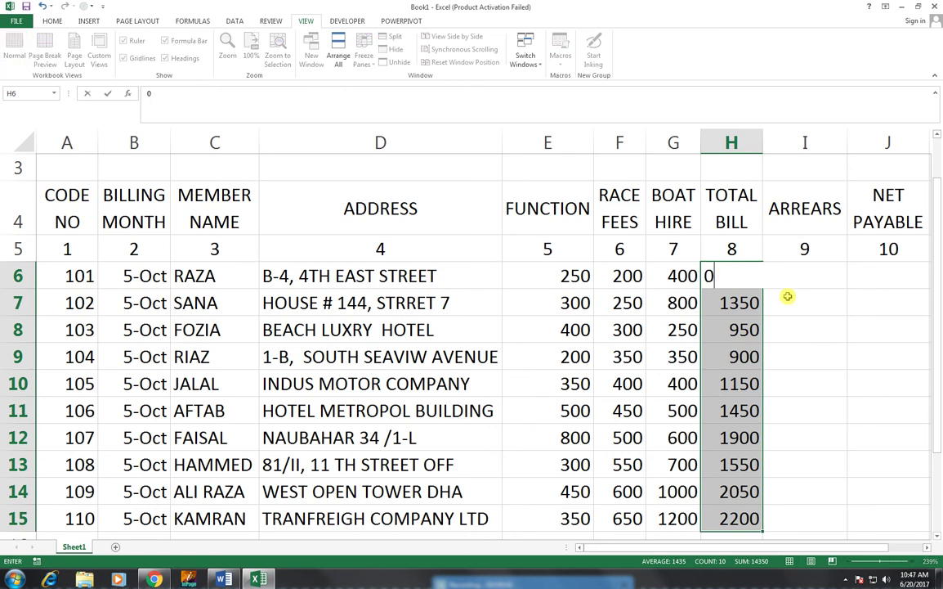
key("Right")
key("ctrl+z")
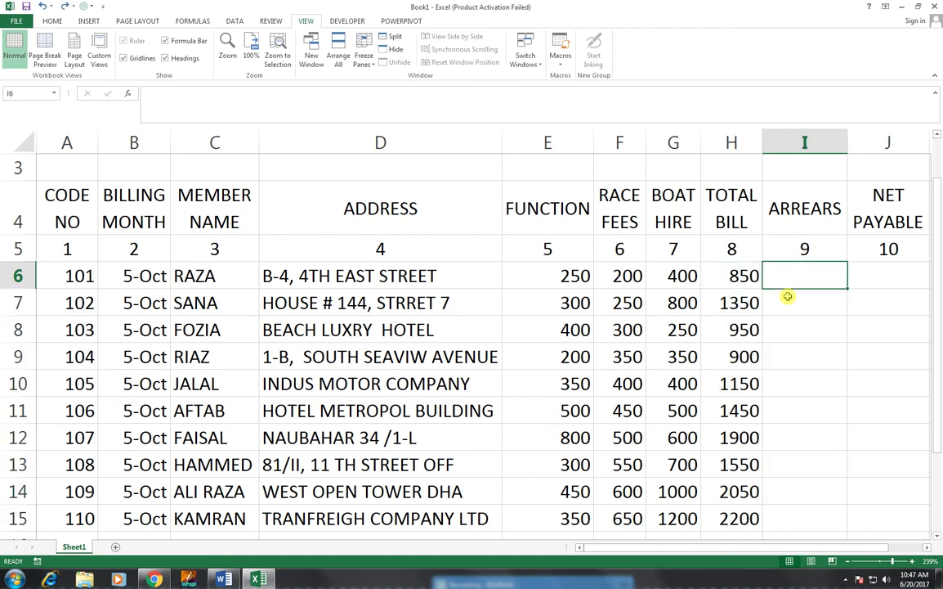
- Enter arrears 1200, 500, 800, 700 and 1000 into I6:I10
type("1200")
key("Return")
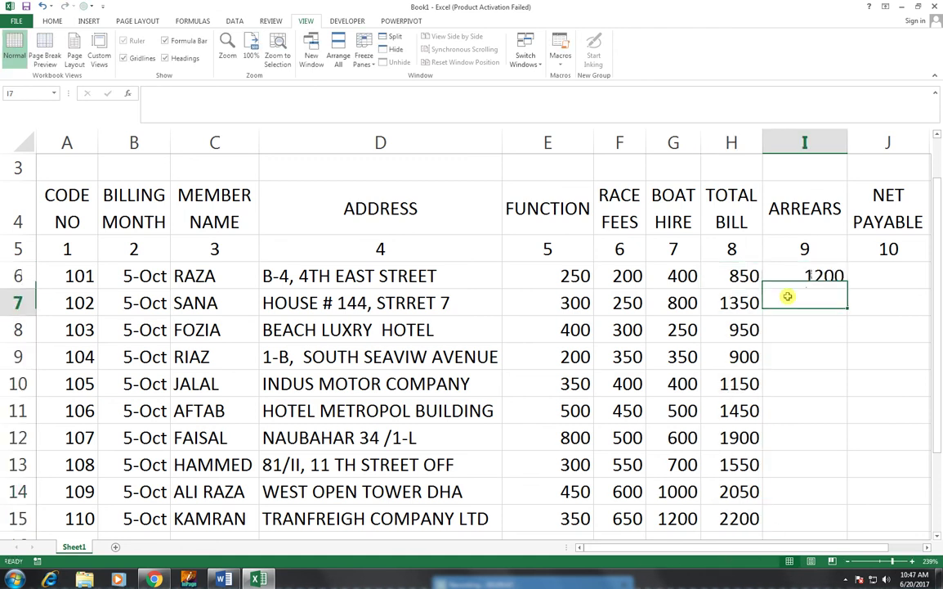
type("500")
key("Return")
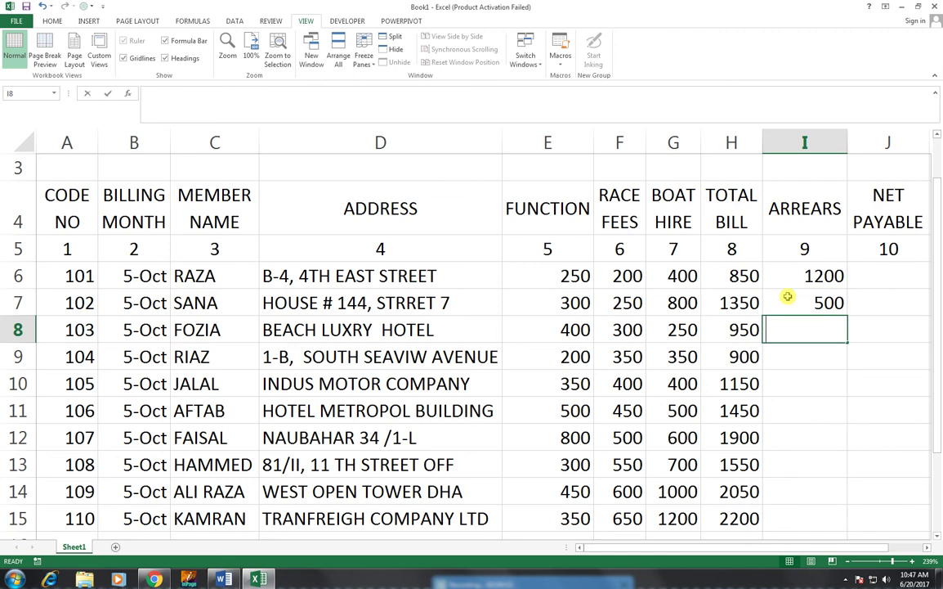
type("800")
key("Return")
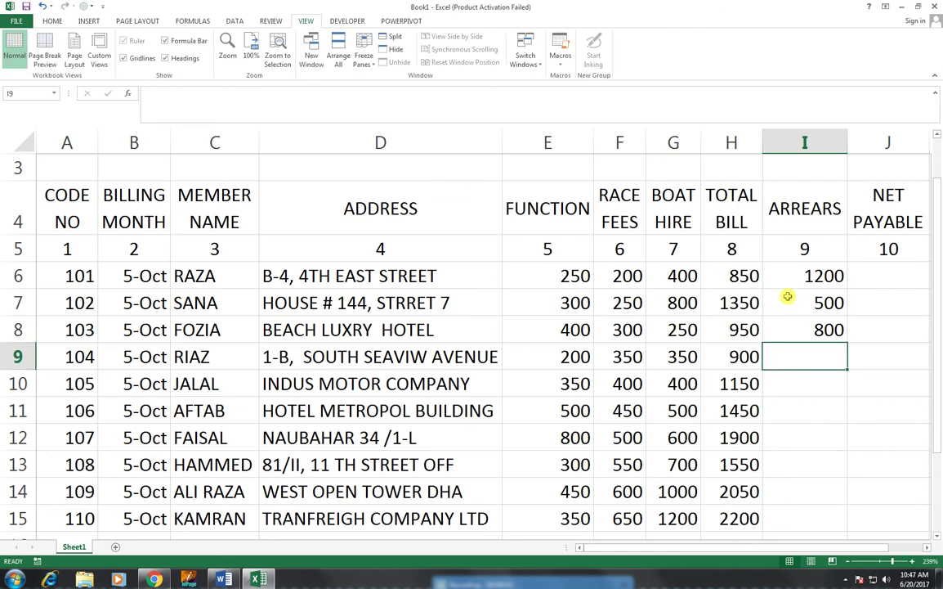
type("700")
key("Return")
type("1000")
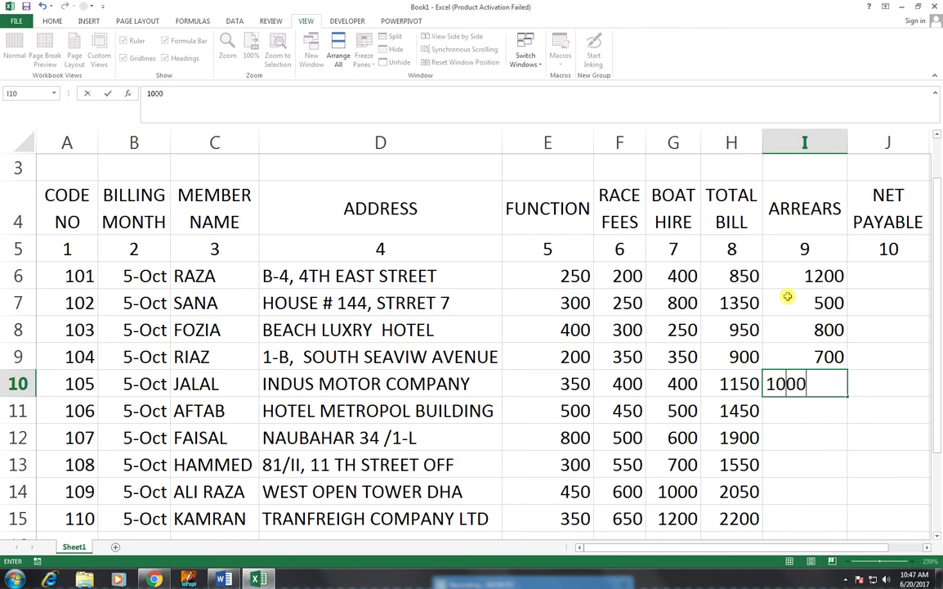
key("Return")
- Enter arrears 200, 350, 600, 400 and 500 into I11:I15
type("20")
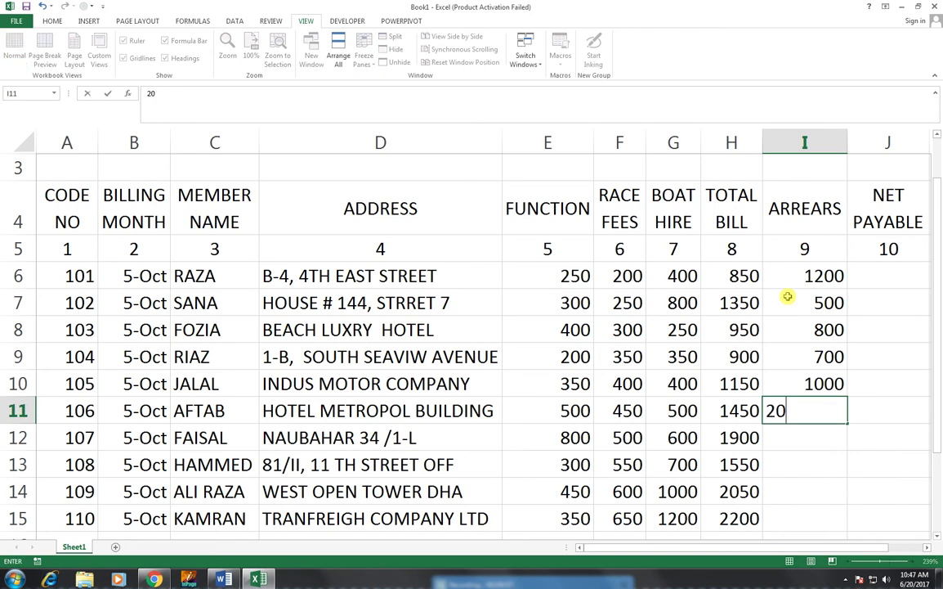
type("0")
key("Return")
type("350")
key("Return")
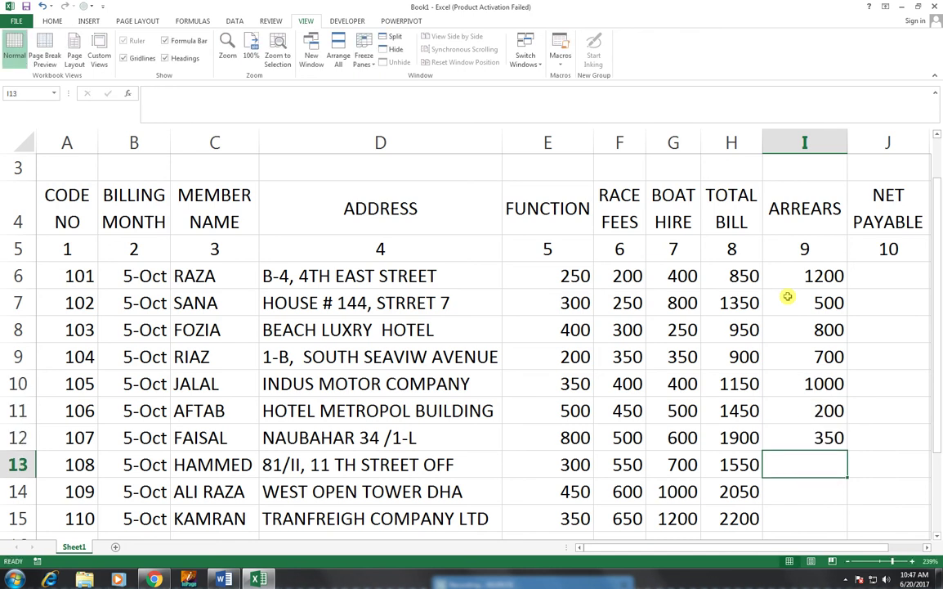
type("600")
key("Return")
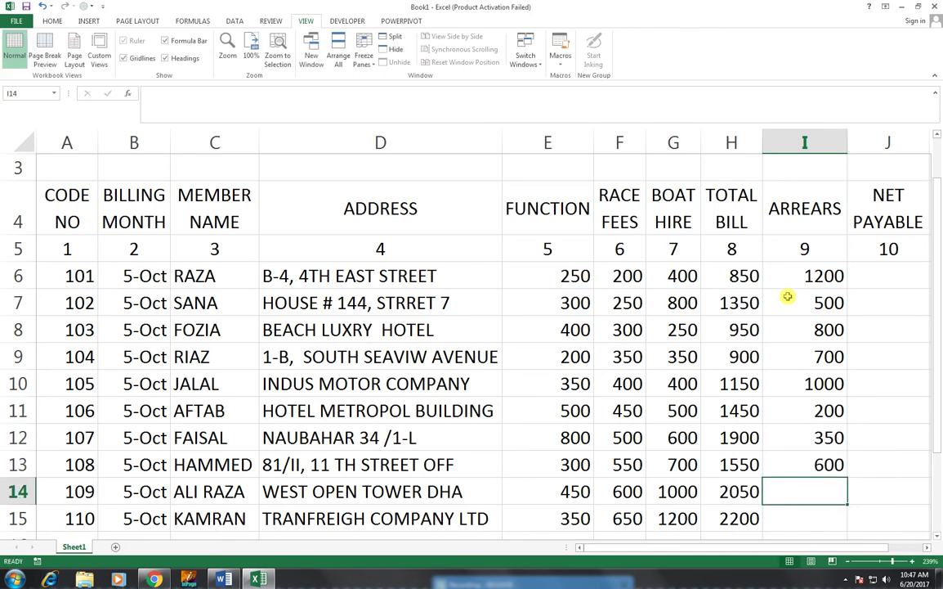
type("400")
key("Return")
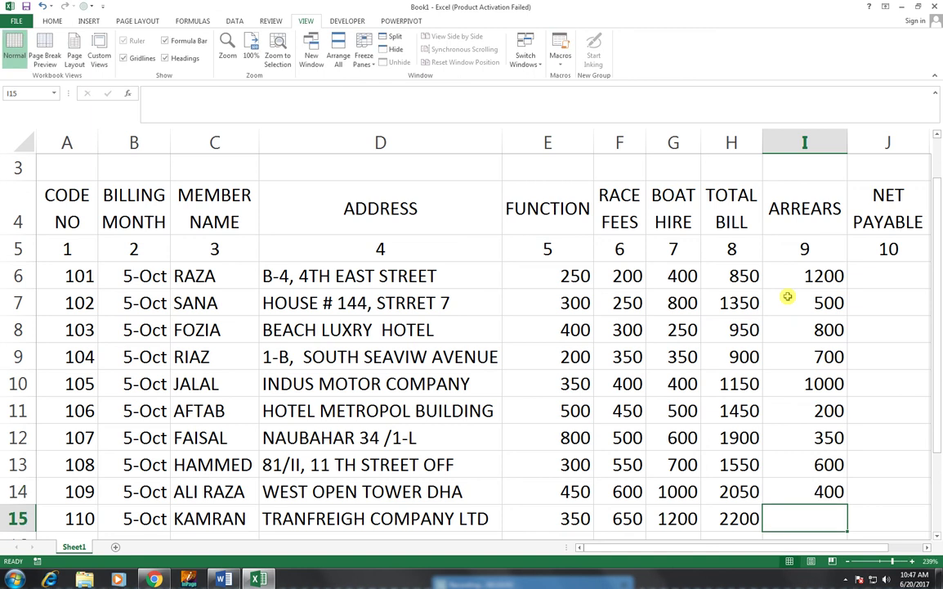
type("500")
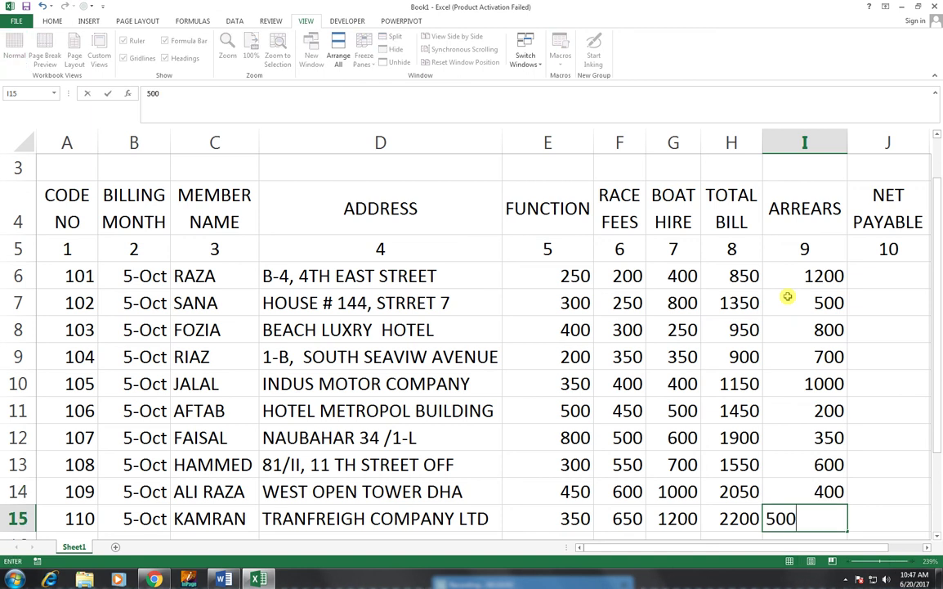
key("Right")
key("Up")
key("Up")
key("Up")
key("Up")
key("Up")
key("Up")
key("Up")
key("Up")
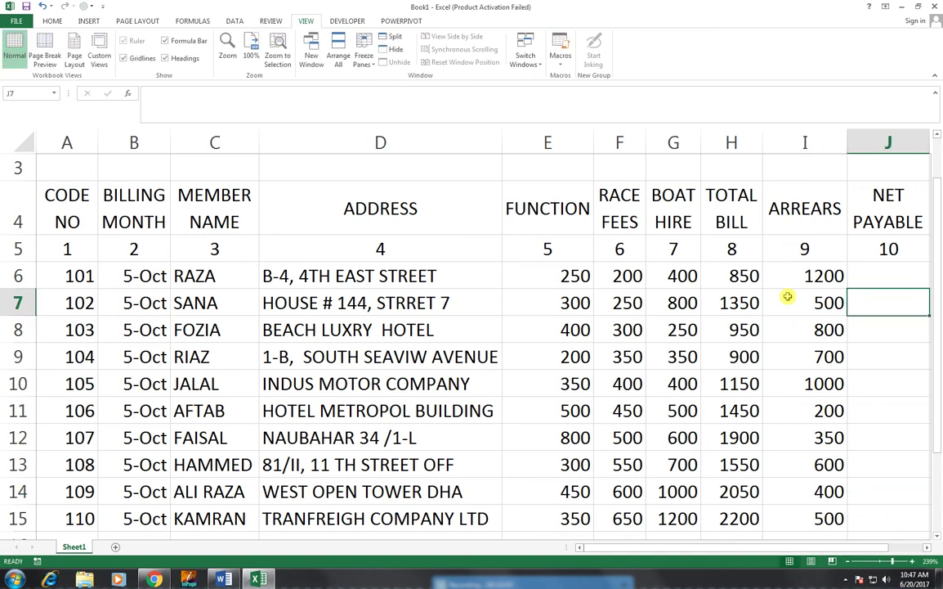
key("Up")
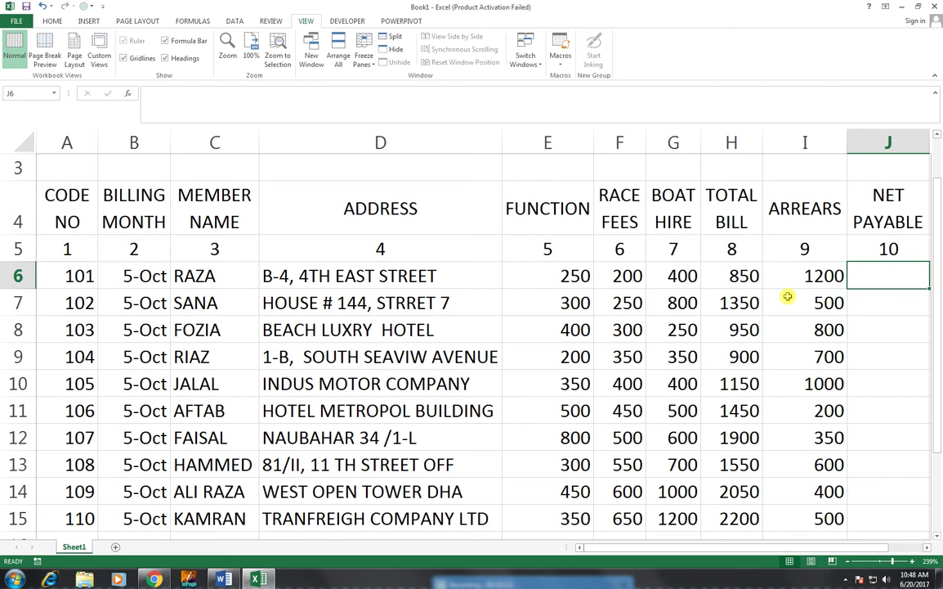
- Enter =H6+I6 in J6 and =H7+I7 in J7 for net payable
type("=")
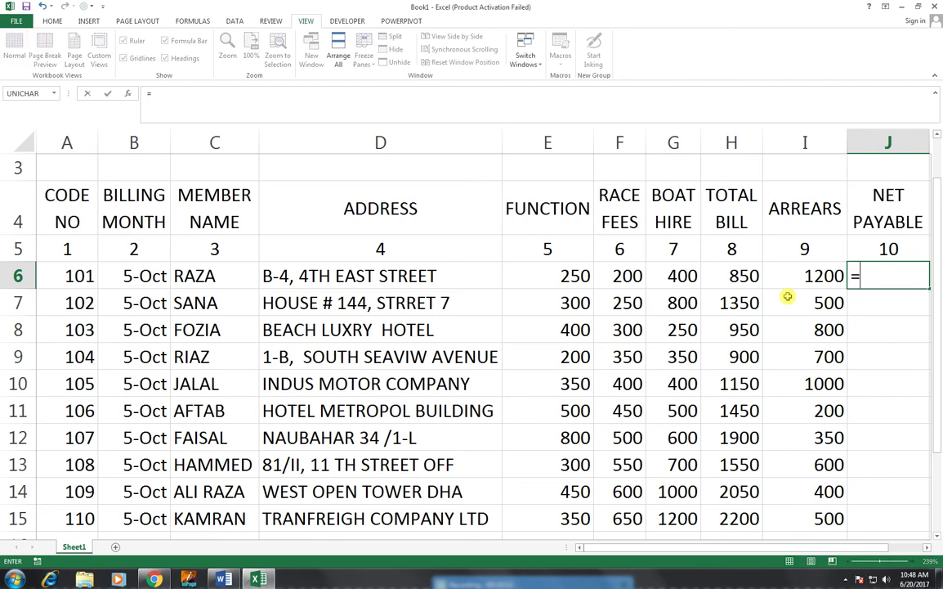
key("Left")
key("Left")
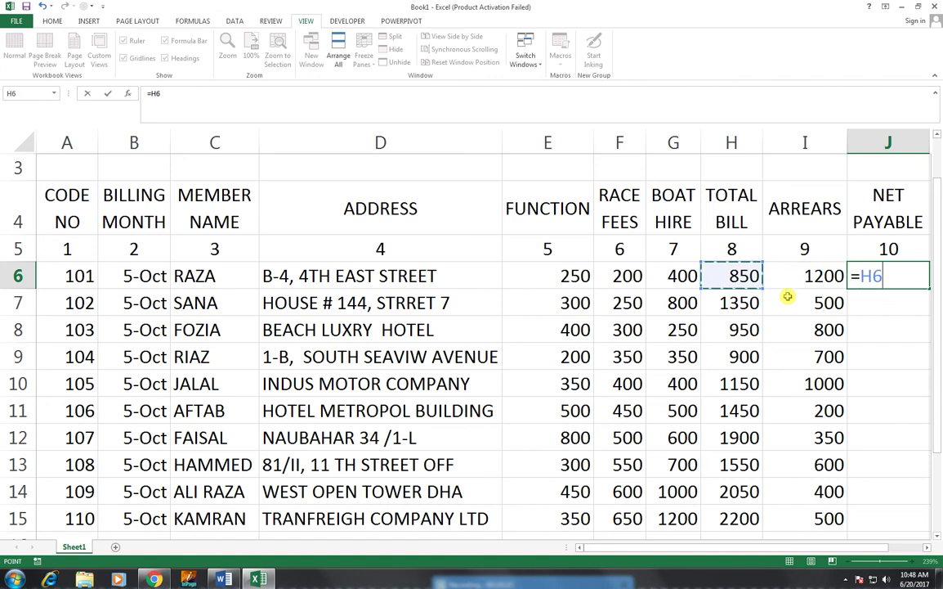
type("+")
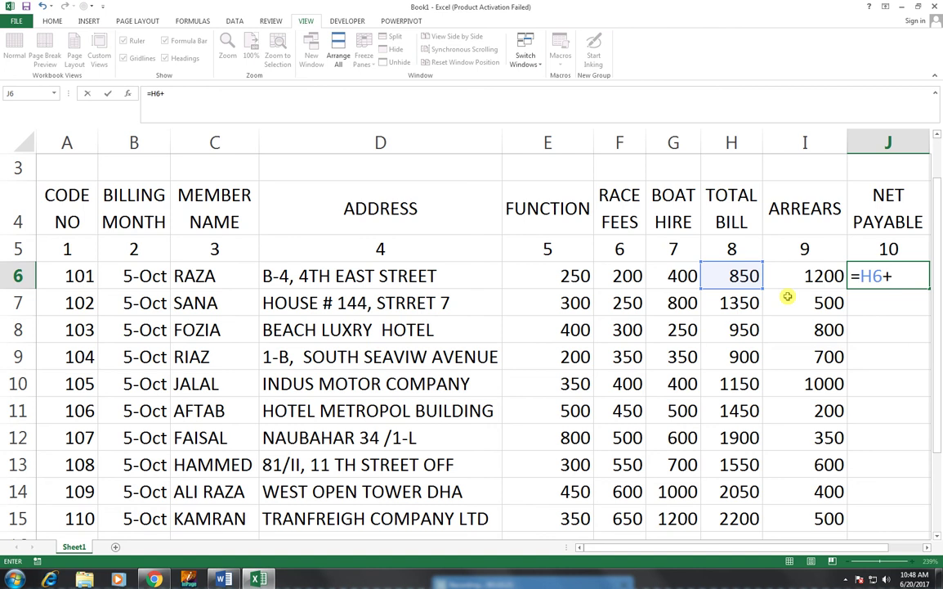
key("Left")
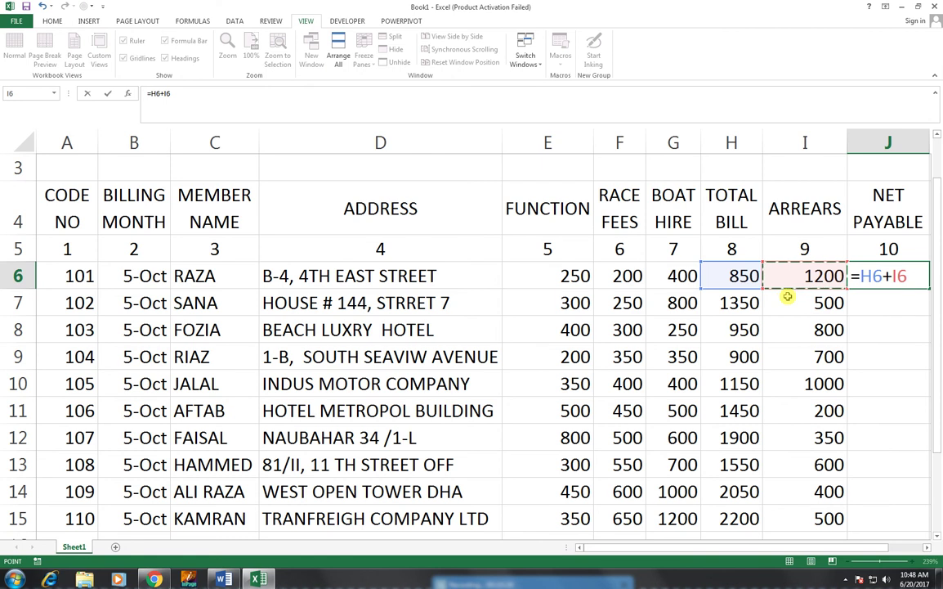
key("Return")
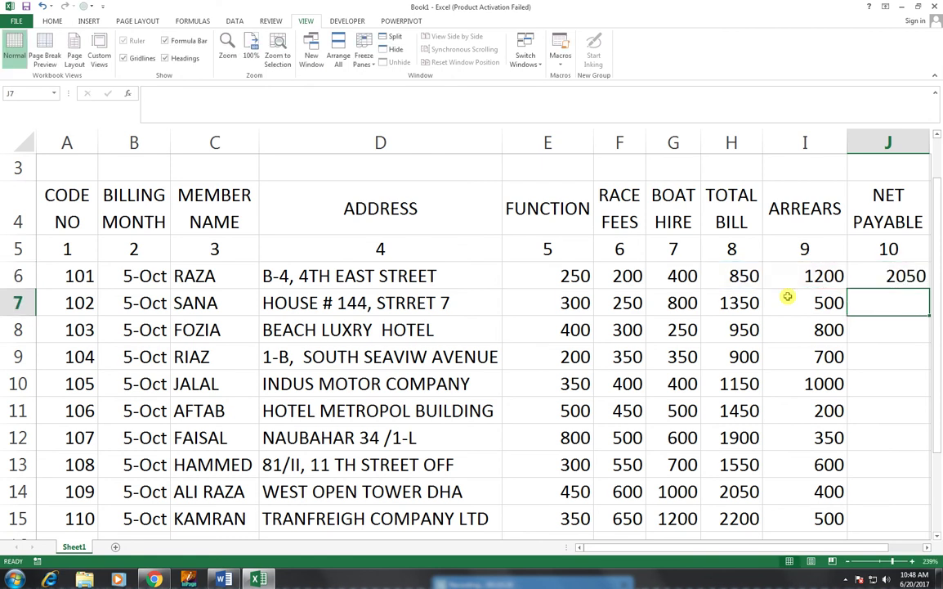
type("=")
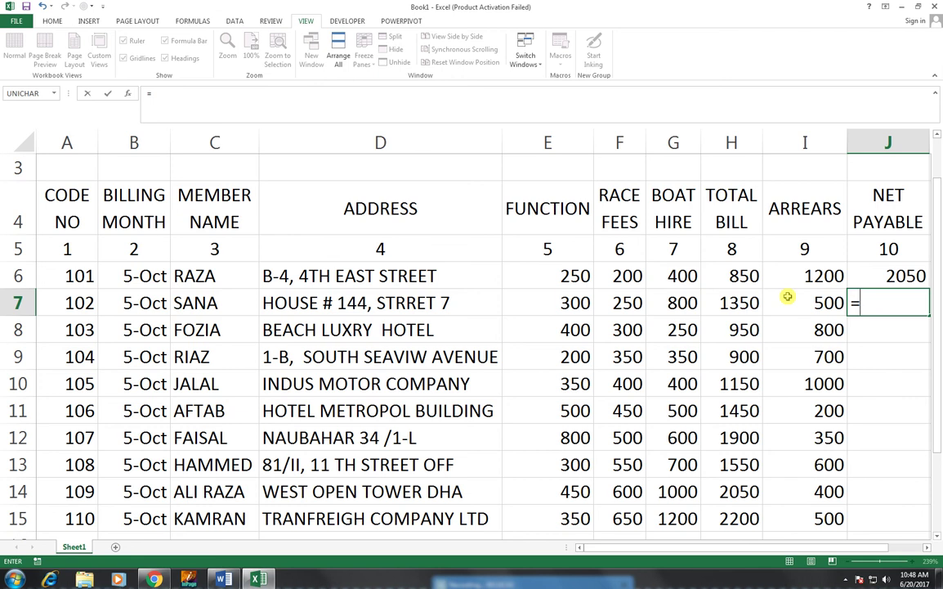
key("Left")
key("Left")
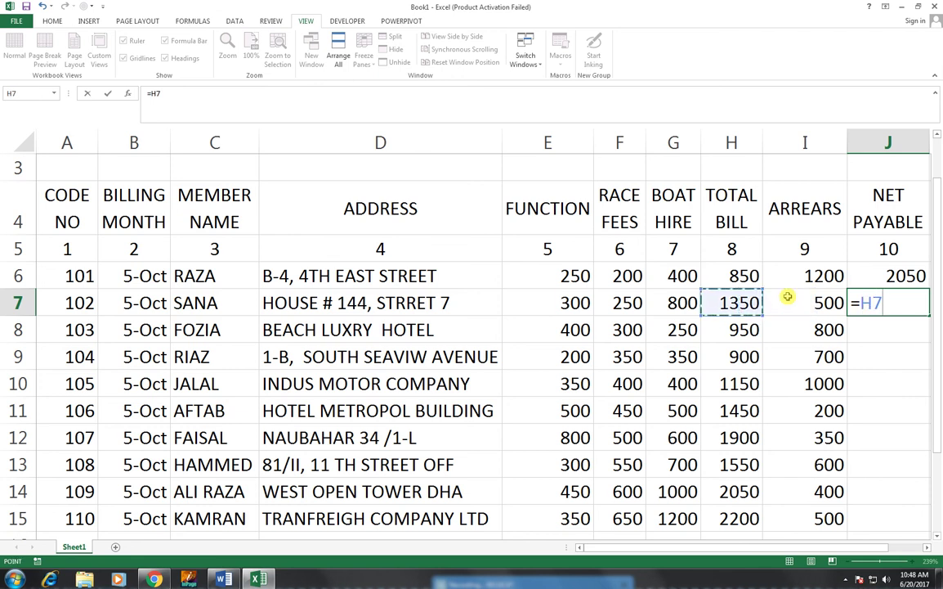
type("+")
key("Left")
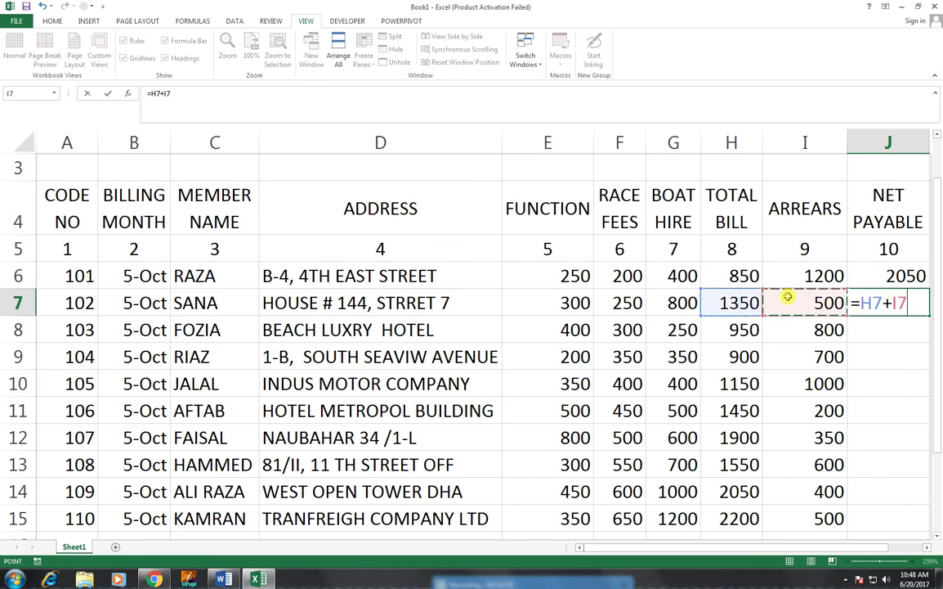
key("Return")
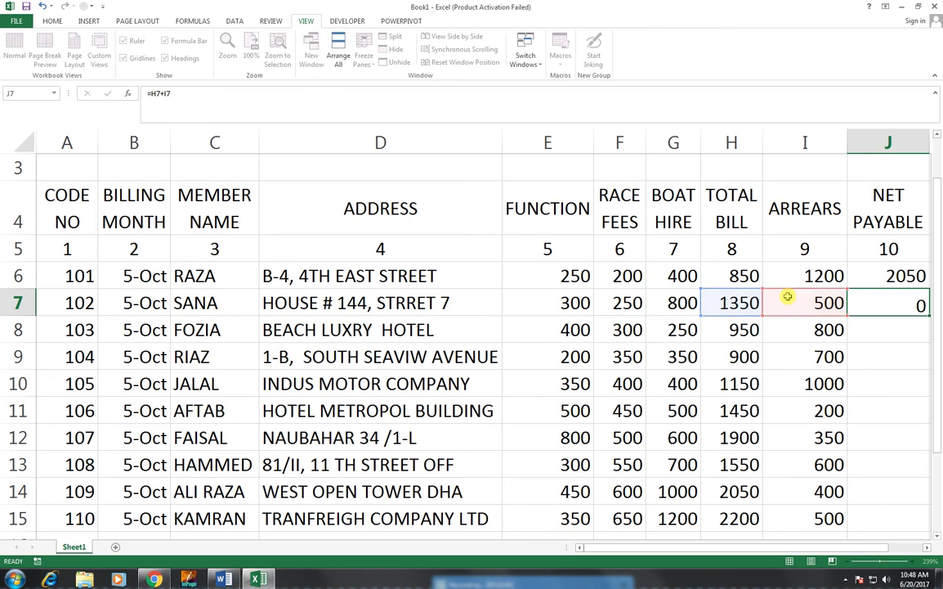
- Fill the J6:J7 net payable formulas down to J15
left_click_drag(903, 275, 916, 304)
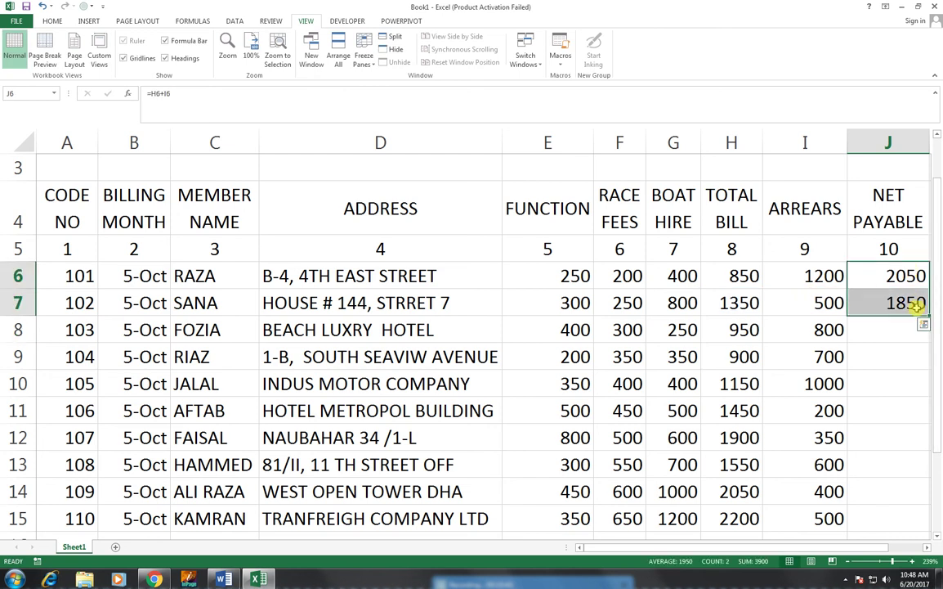
left_click_drag(930, 317, 421, 521)
left_click_drag(394, 202, 422, 413)
left_click_drag(270, 472, 8, 436)
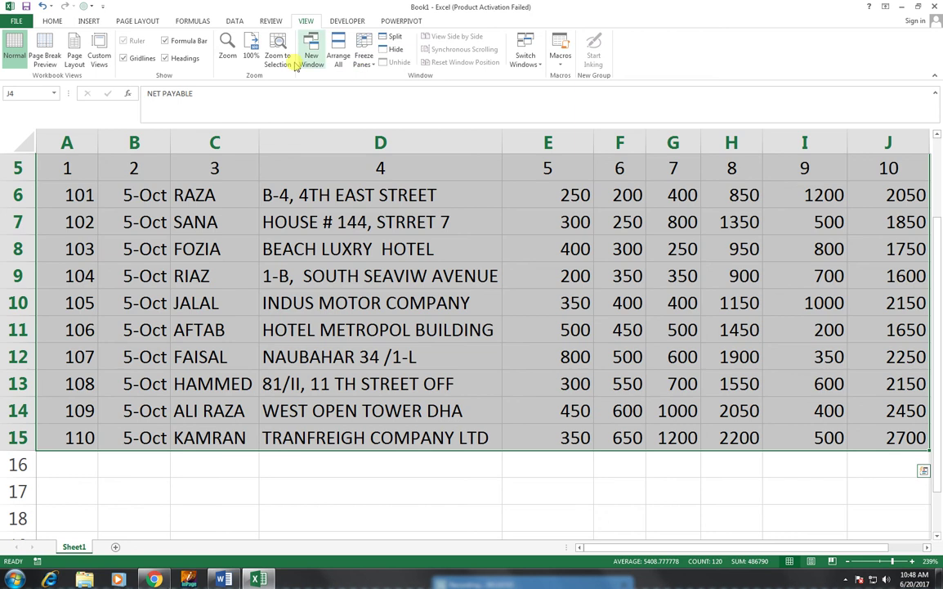
- Apply All Borders to every cell of the member table A4:J15
left_click(255, 57)
left_click(271, 60)
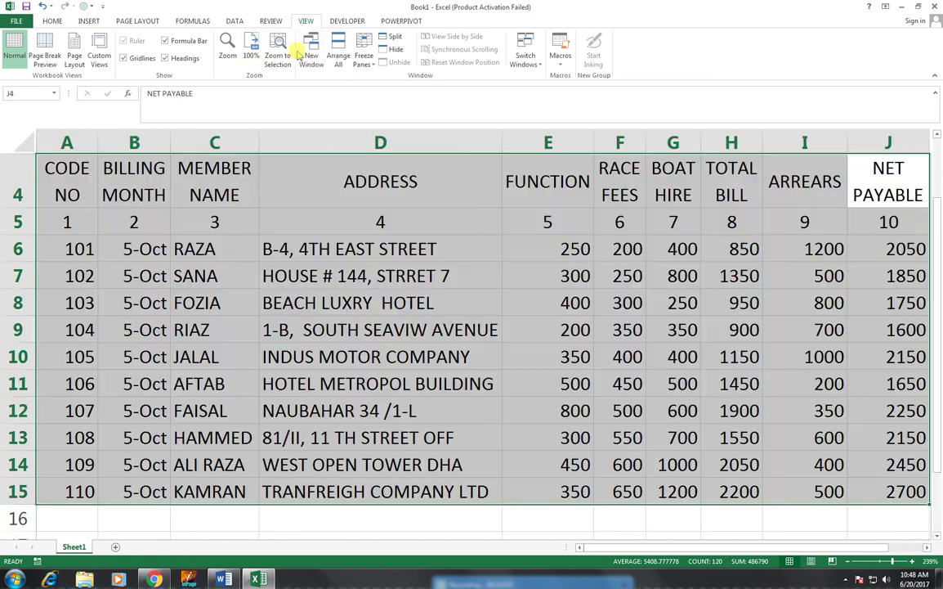
scroll(572, 253, "up", 1)
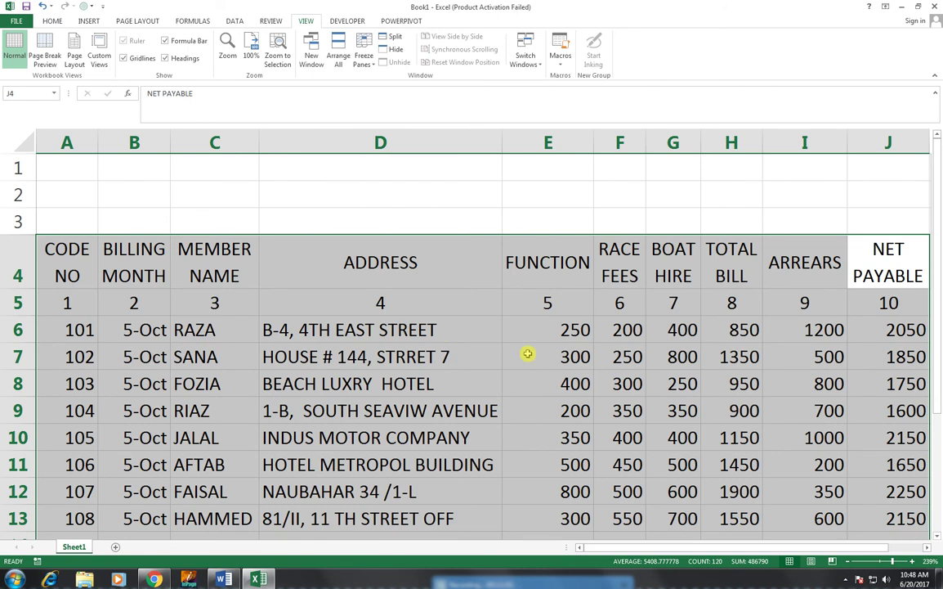
left_click(50, 20)
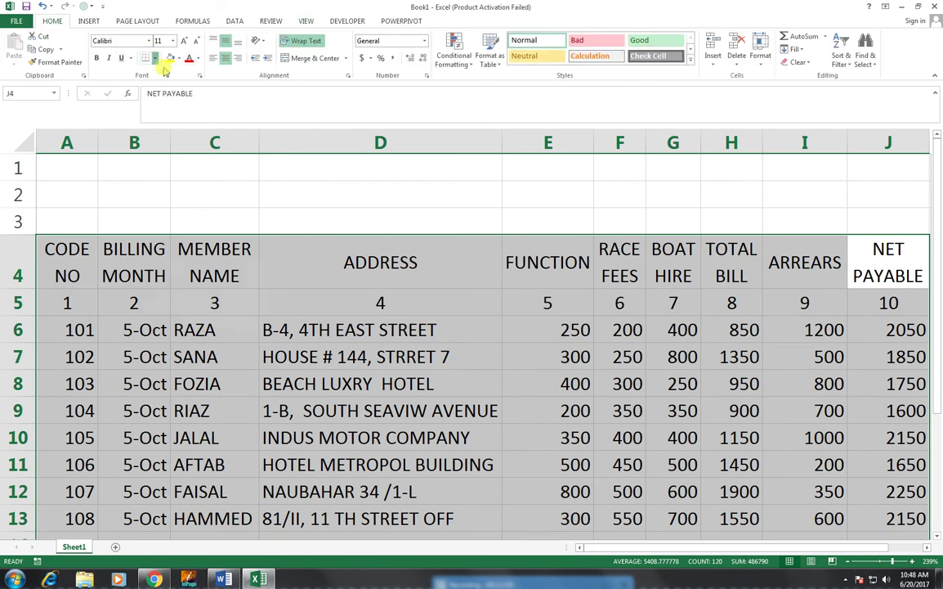
left_click(153, 58)
left_click(167, 156)
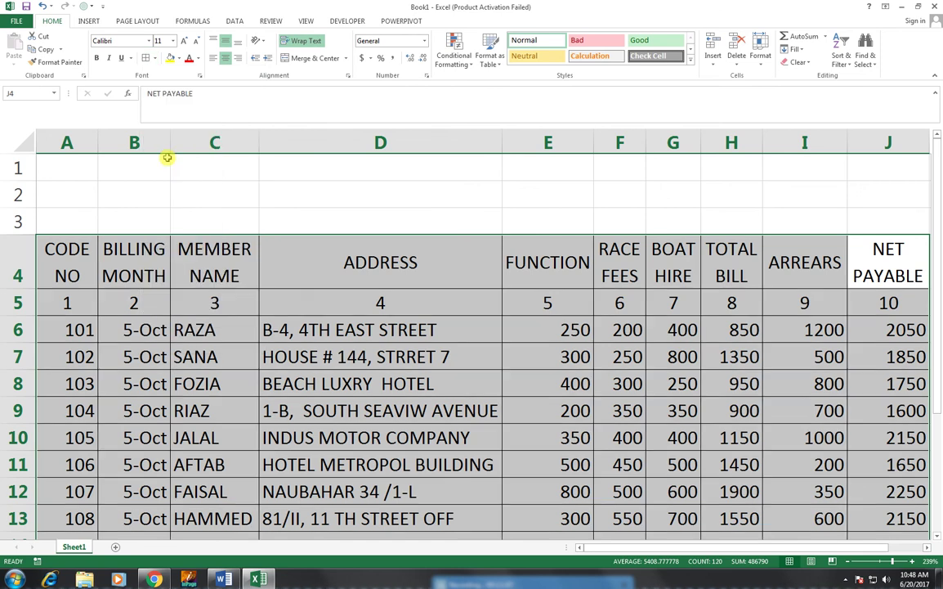
- Center all the table's contents horizontally
left_click(223, 58)
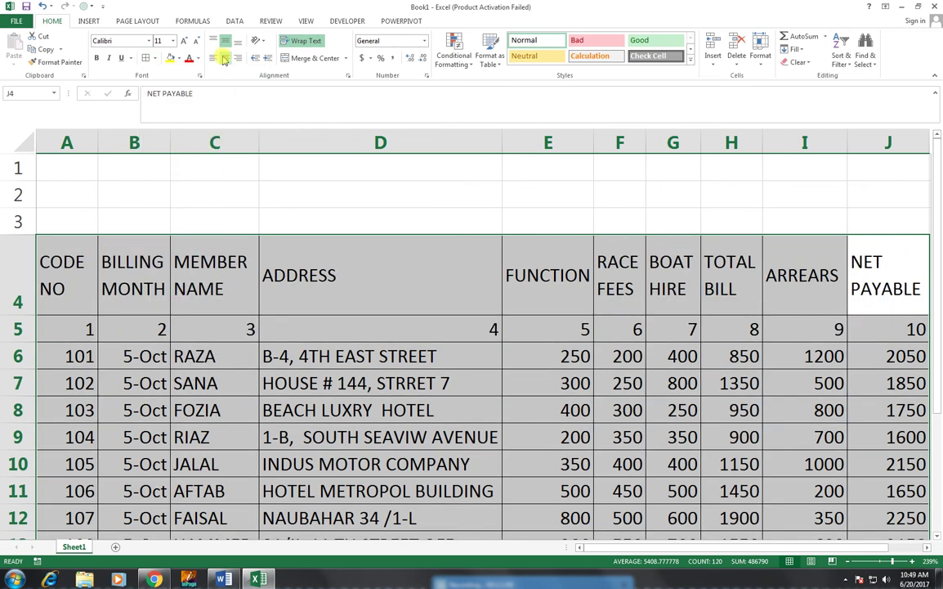
left_click(224, 58)
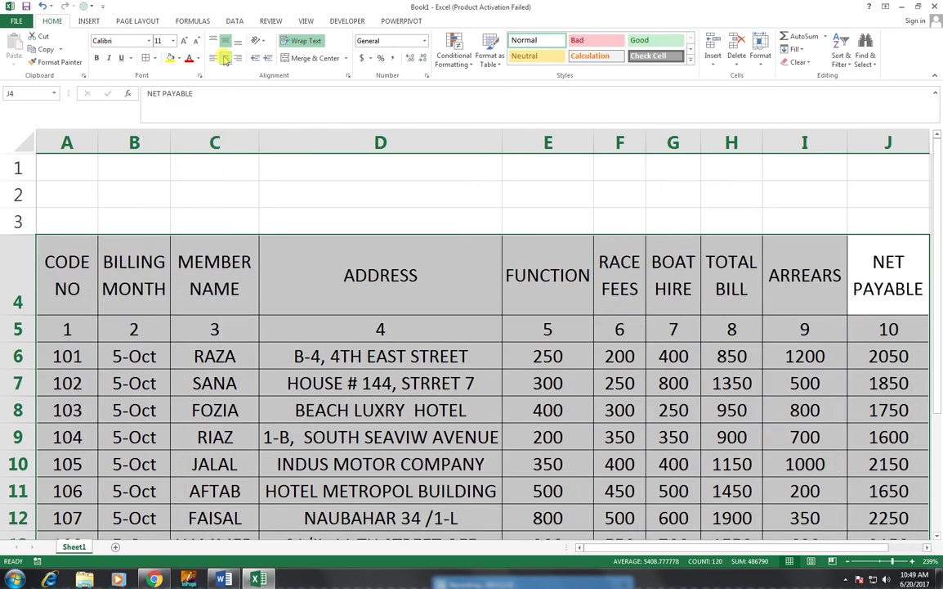
left_click(176, 196)
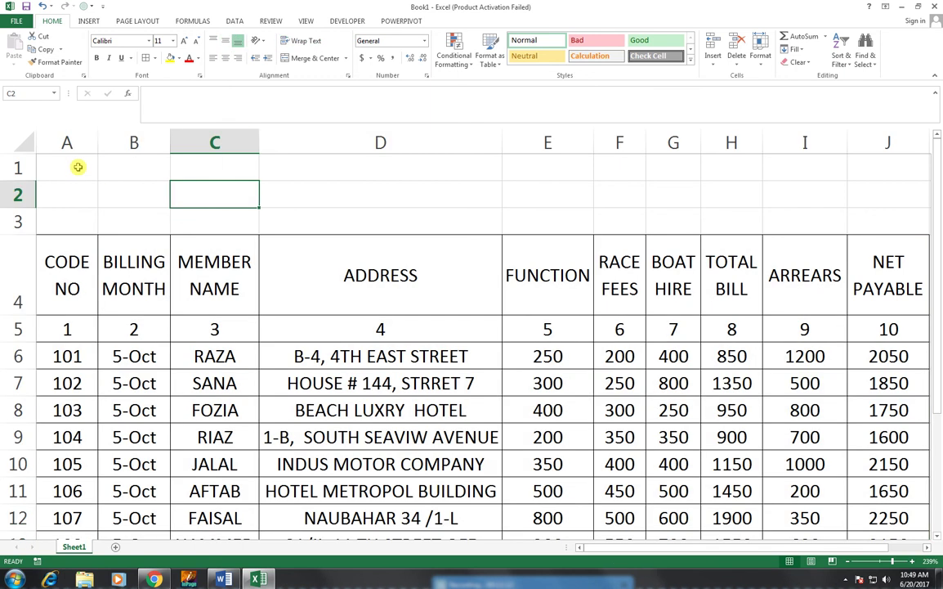
- Insert a blank sheet row above the table headers at row 3
left_click(18, 167)
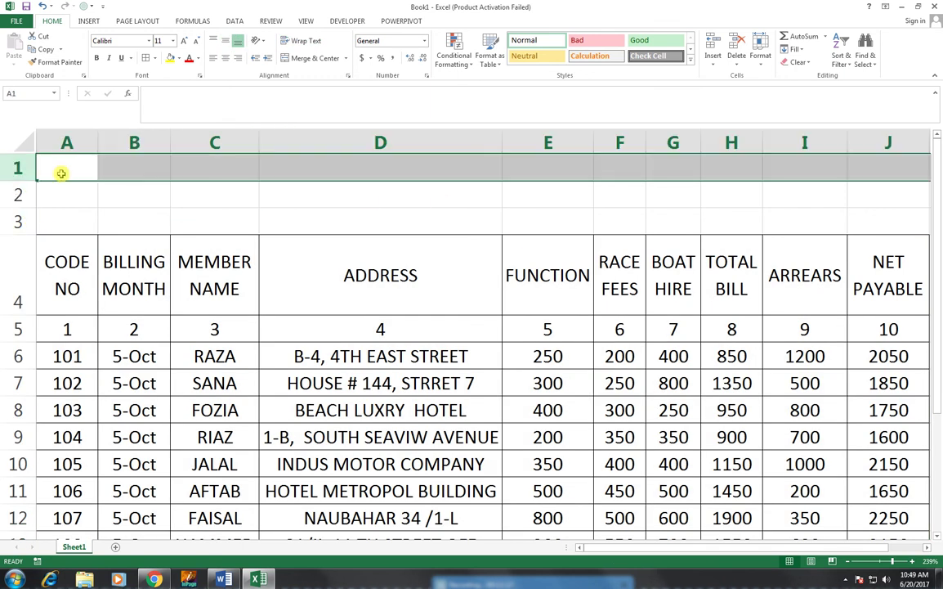
left_click(18, 221)
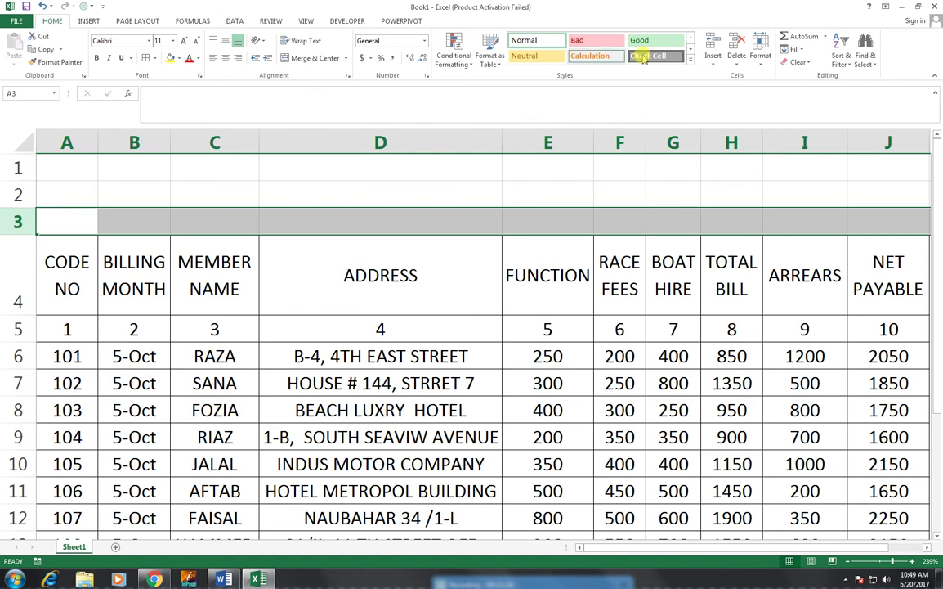
left_click(713, 64)
left_click(710, 92)
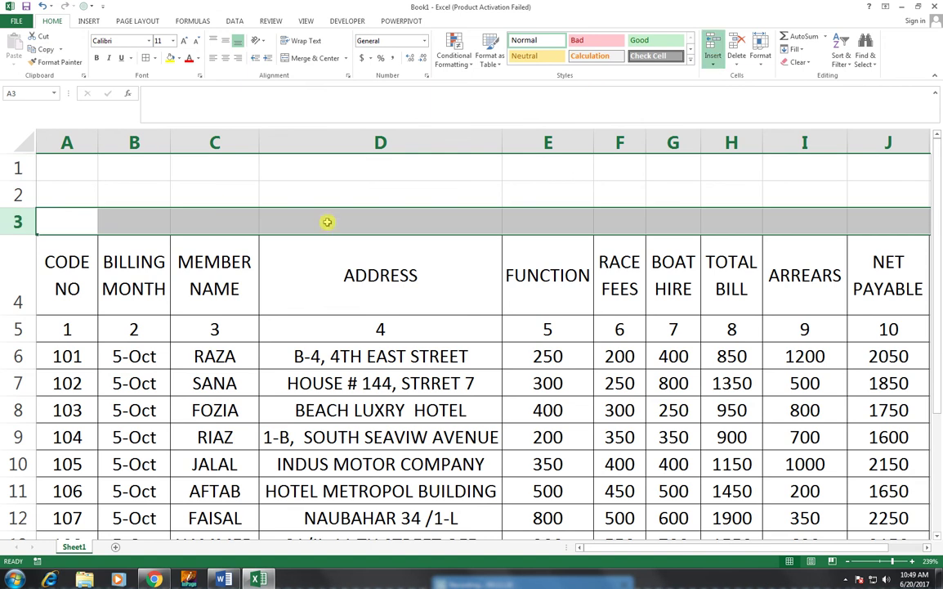
- Merge and center A1:J3 into one title cell
left_click_drag(62, 161, 871, 227)
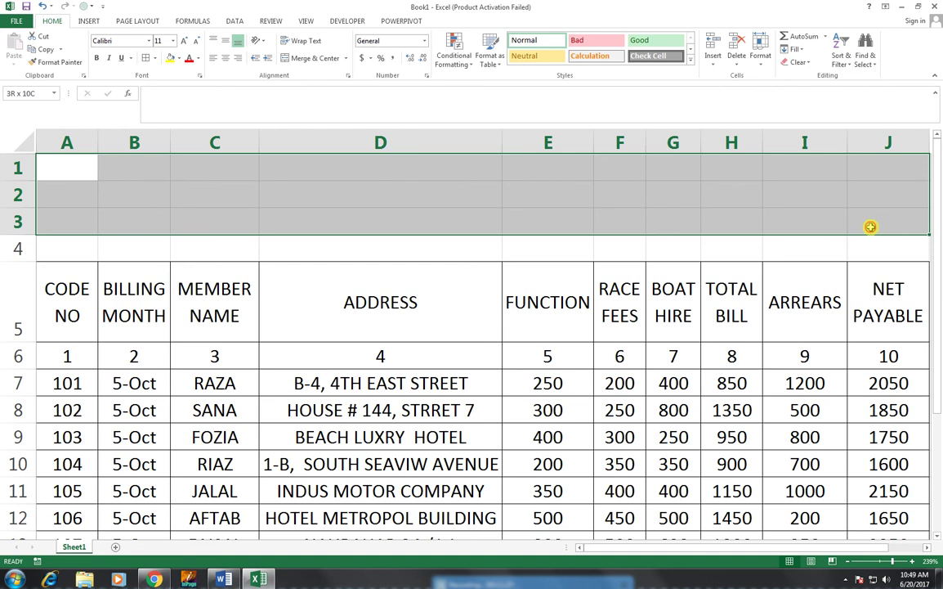
left_click_drag(871, 227, 870, 227)
left_click(329, 63)
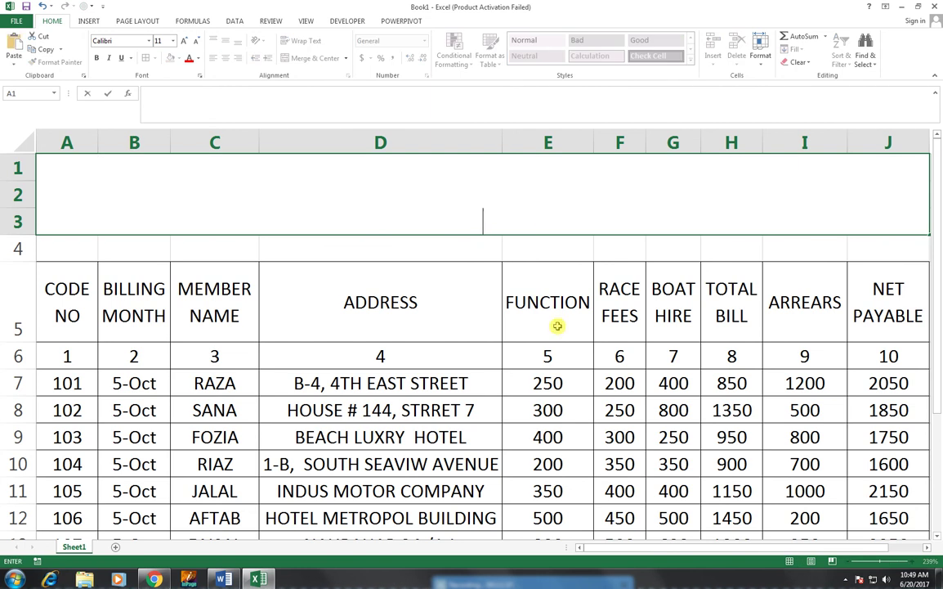
- Enter 'EXPENSE RECORD SHEET' in the merged A1:J3 title cell
type("EXPENSE ")
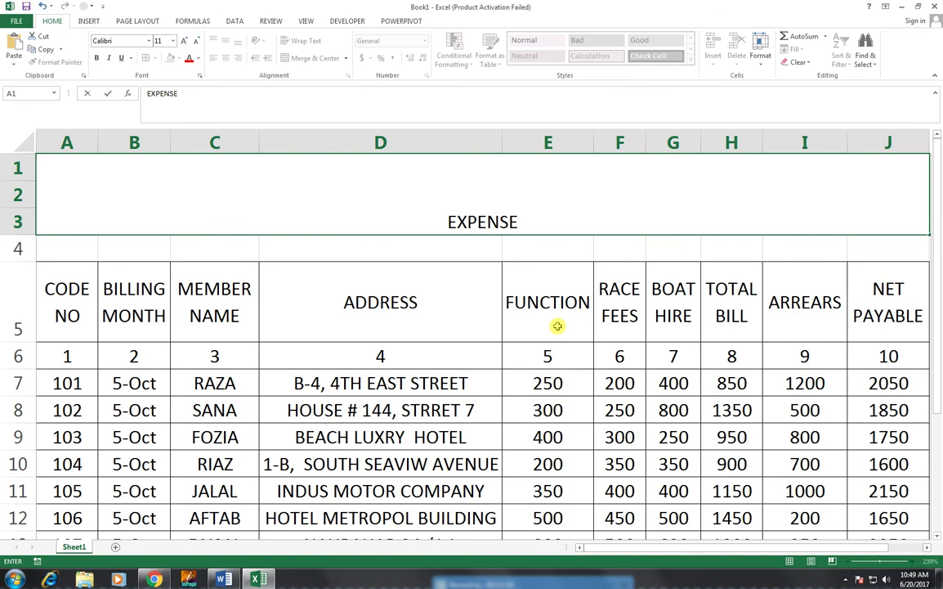
type(" RECORD")
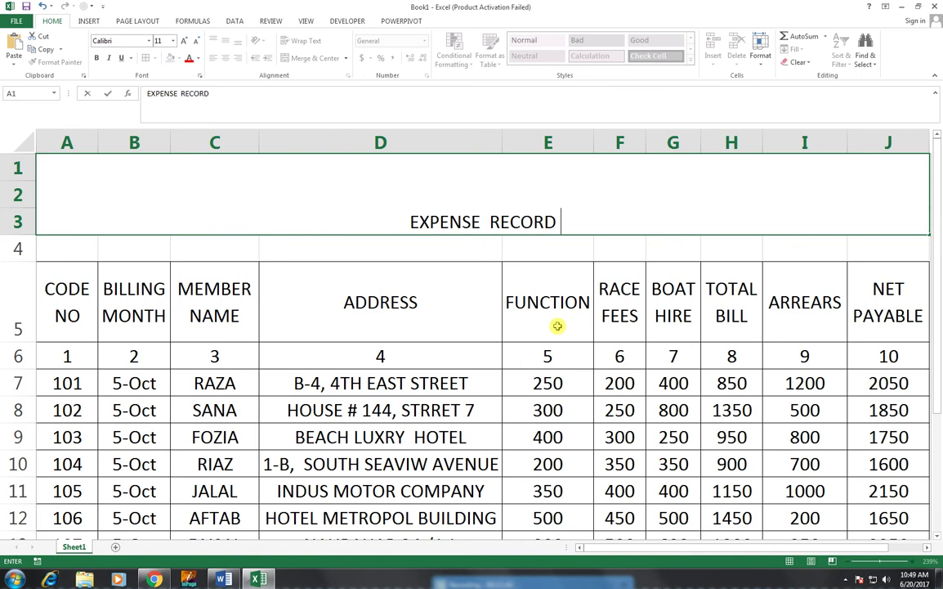
type(" SHEET")
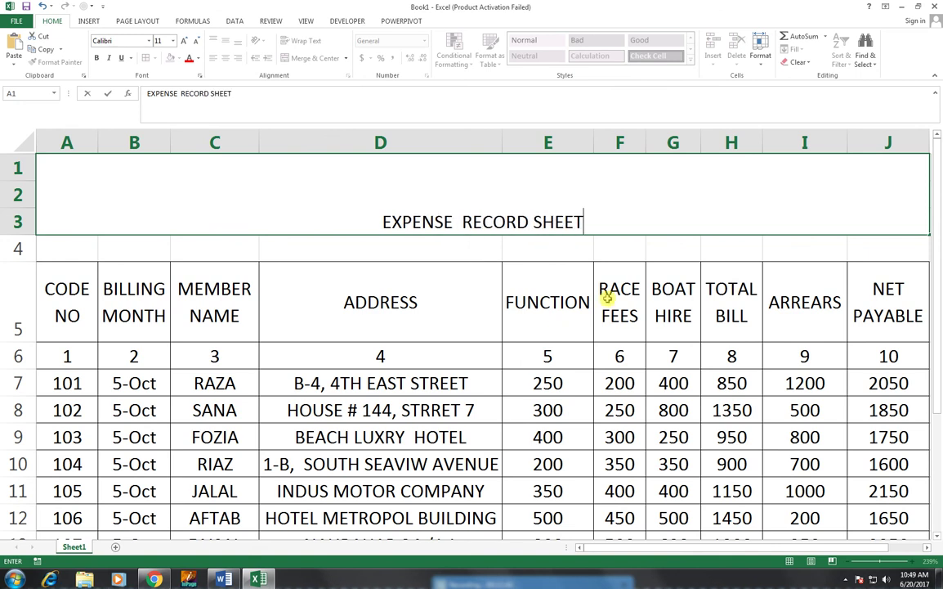
left_click(607, 298)
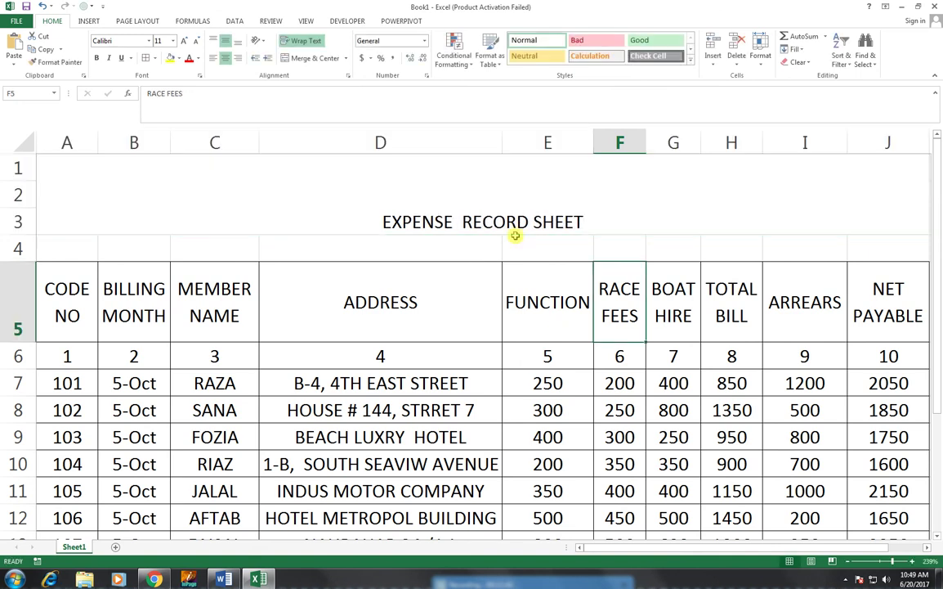
left_click(470, 192)
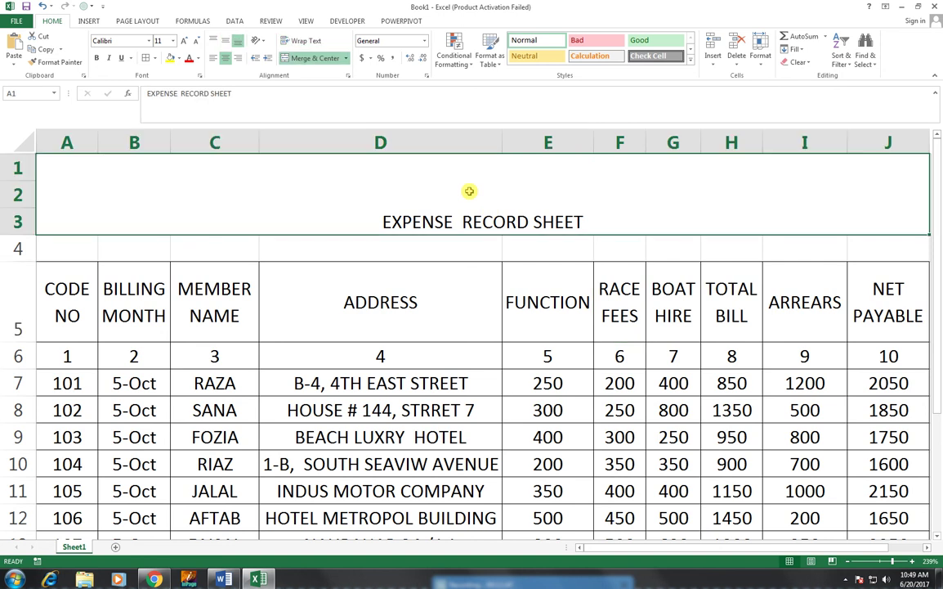
- Set the title in Arial Black, middle-aligned vertically, and enlarge its text
left_click(149, 40)
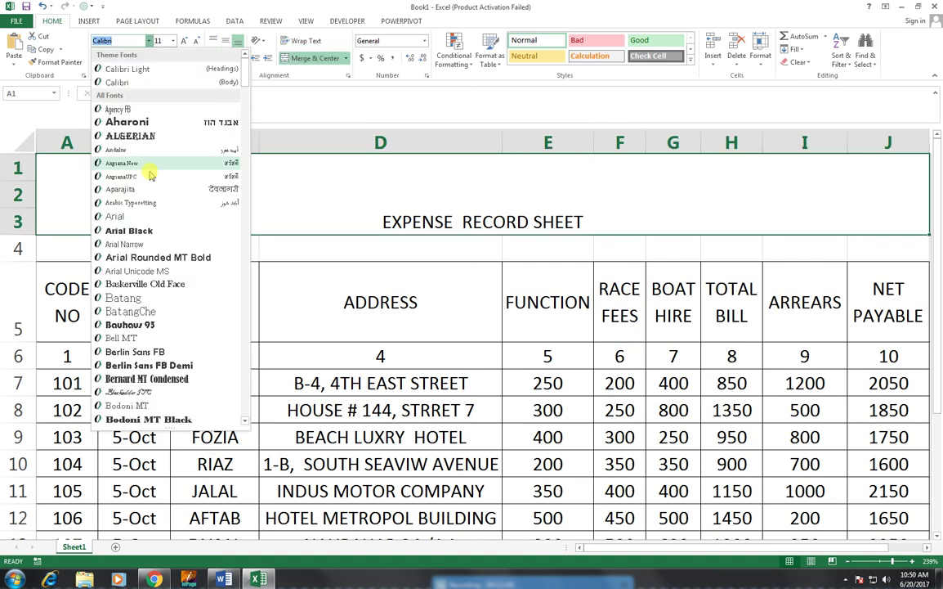
left_click(151, 234)
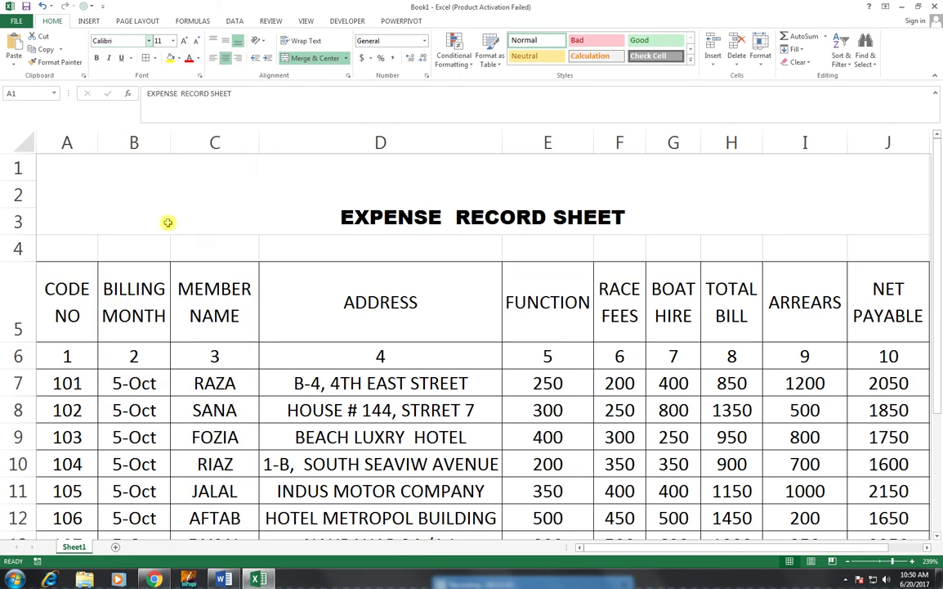
left_click(225, 42)
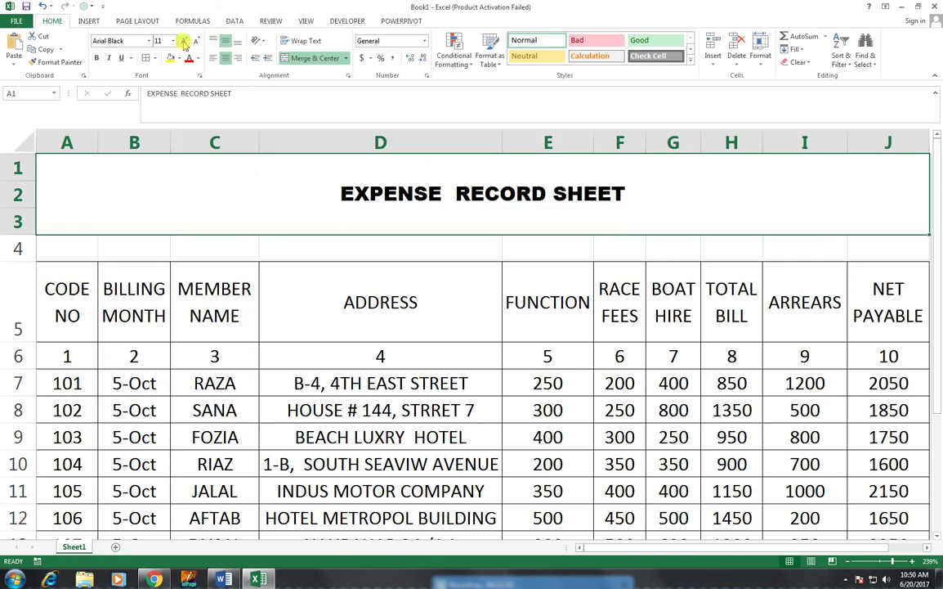
left_click(184, 41)
left_click(184, 42)
left_click(184, 42)
left_click(184, 41)
left_click(184, 42)
left_click(184, 42)
left_click(184, 42)
left_click(184, 42)
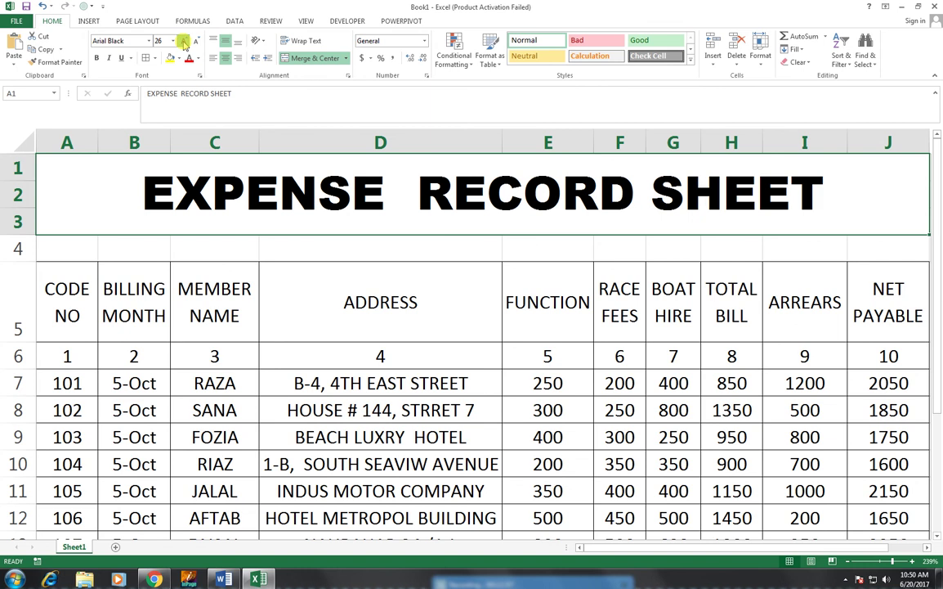
left_click(184, 42)
left_click(184, 42)
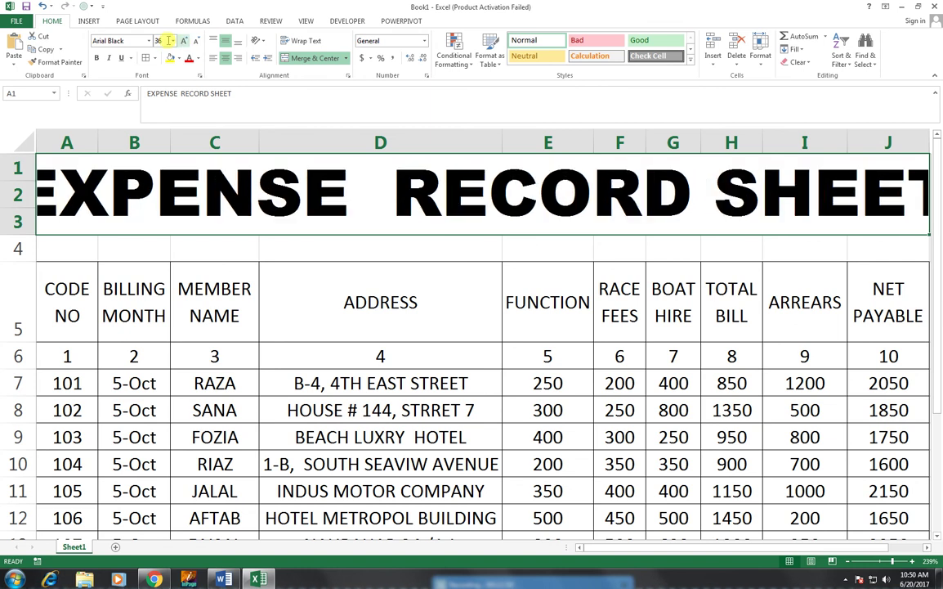
- Settle the title's font size at 33 after trying 35 and 34
left_click(163, 41)
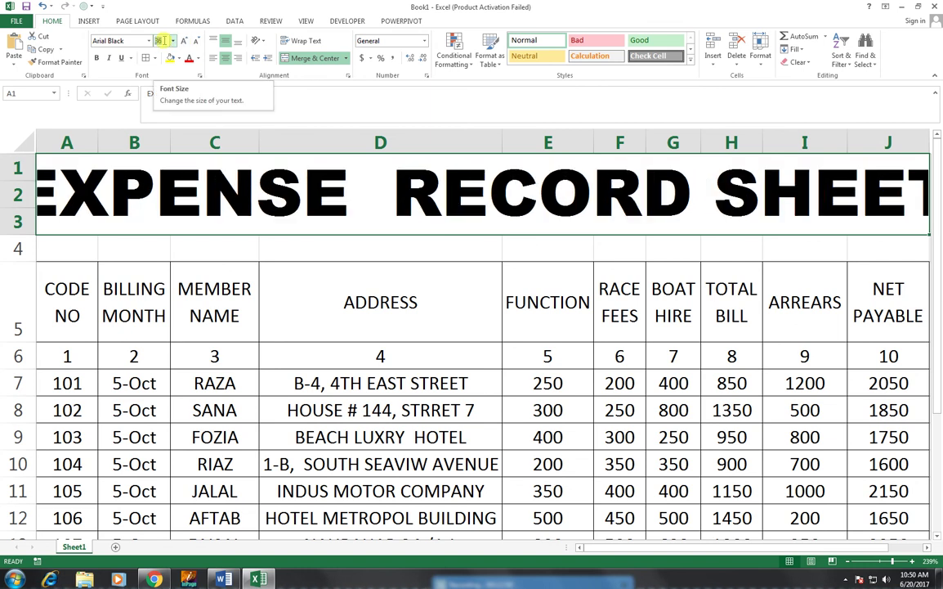
type("35")
key("Return")
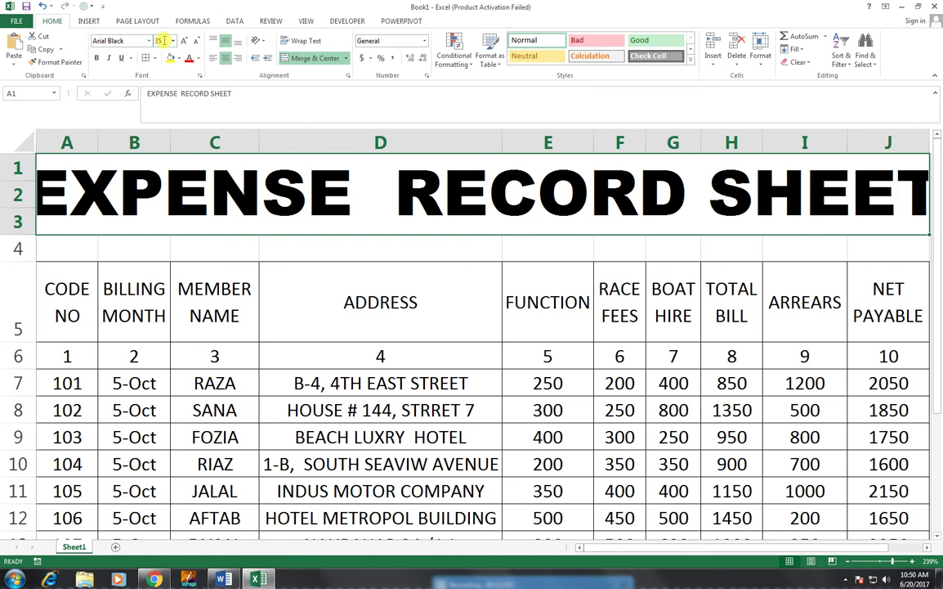
left_click(161, 41)
type("34")
key("Return")
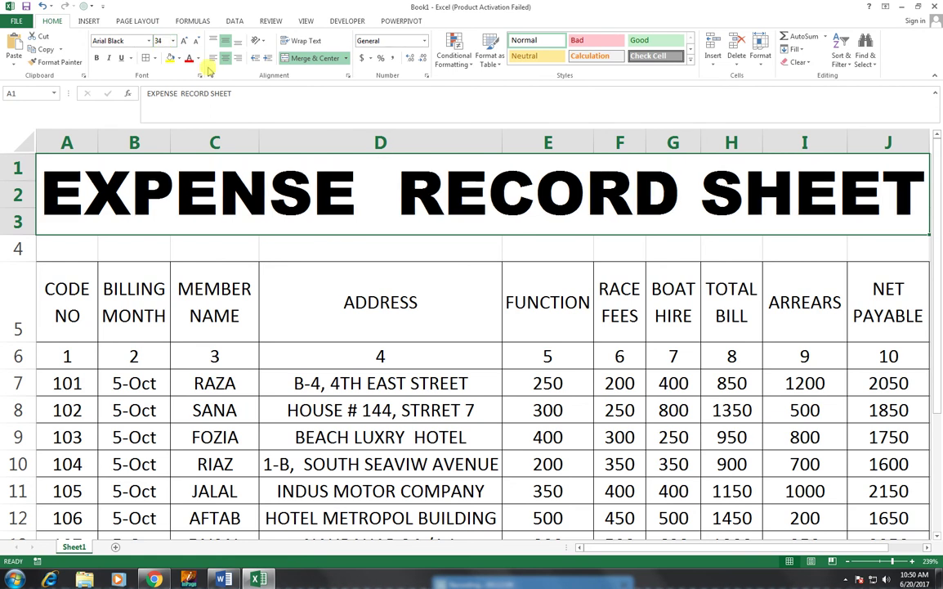
left_click(161, 41)
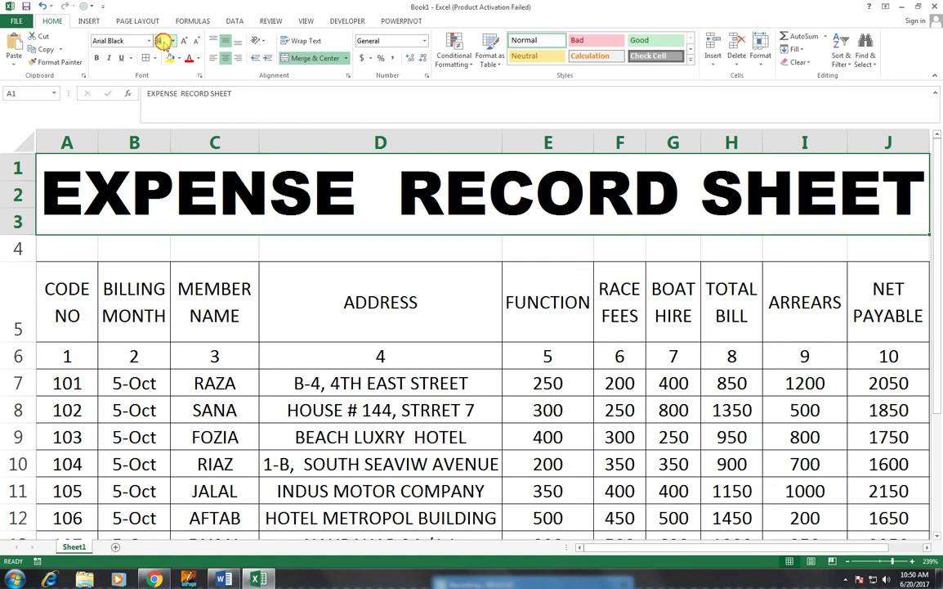
key("Return")
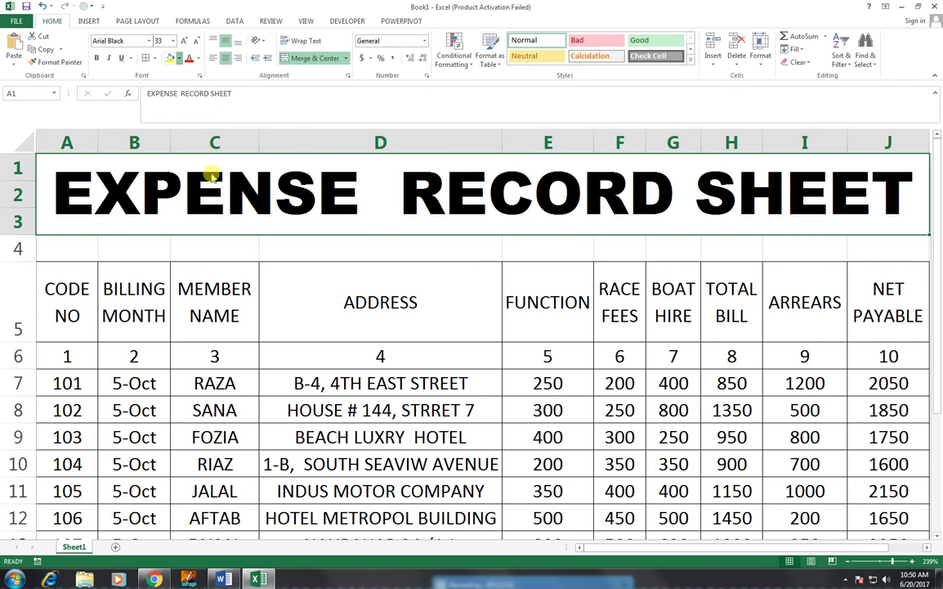
- Fill the EXPENSE RECORD SHEET banner with Dark Red and make its text White
left_click(179, 58)
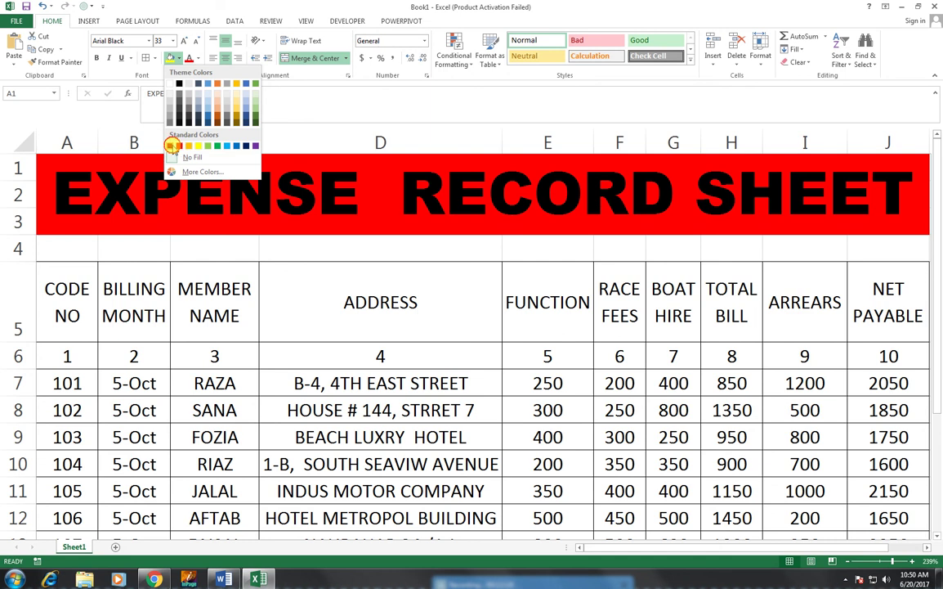
left_click(170, 145)
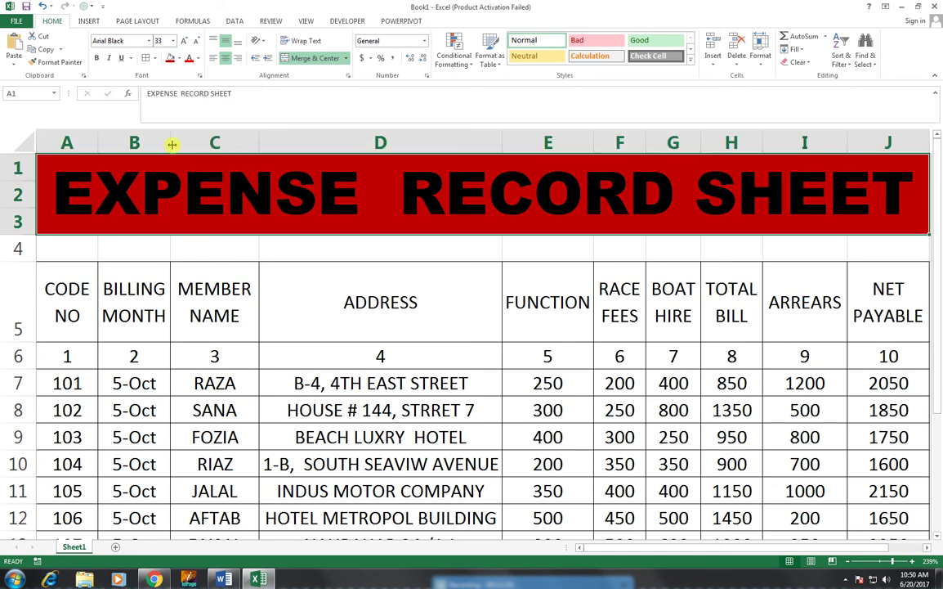
left_click(196, 60)
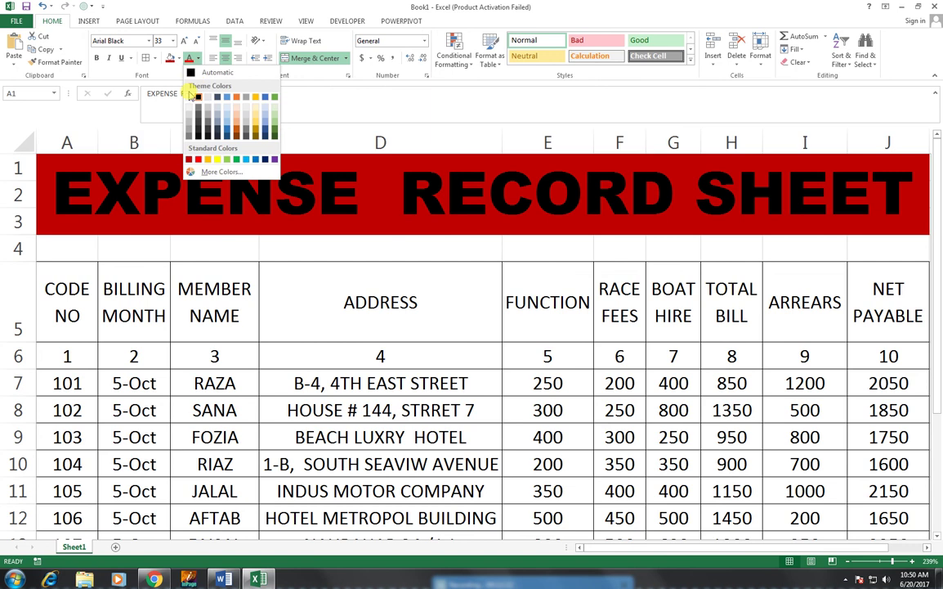
left_click(189, 96)
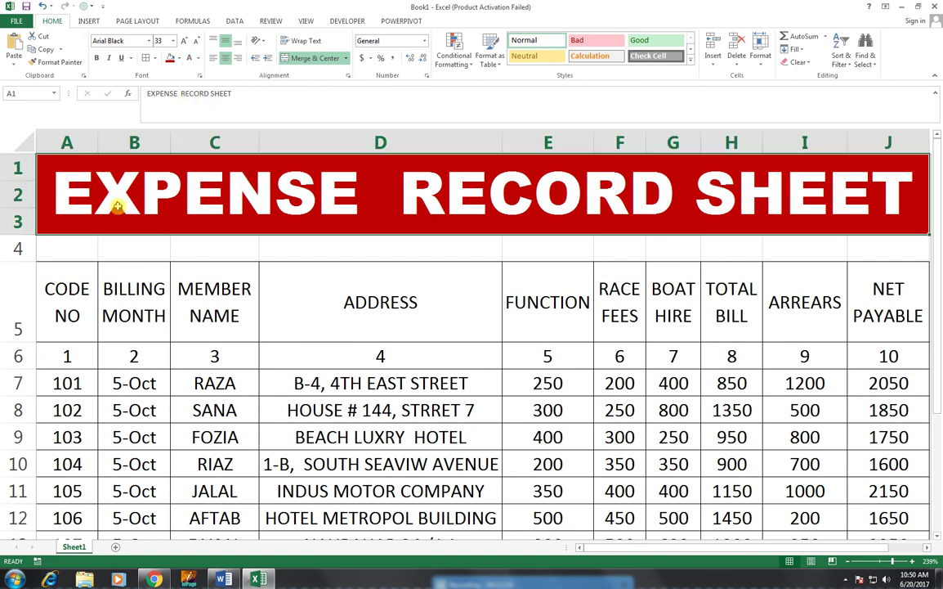
- Collapse row 4 to hide it and shorten header row 5 by dragging row borders
mouse_move(32, 261)
left_mouse_down()
mouse_move(31, 249)
mouse_move(40, 248)
left_mouse_up()
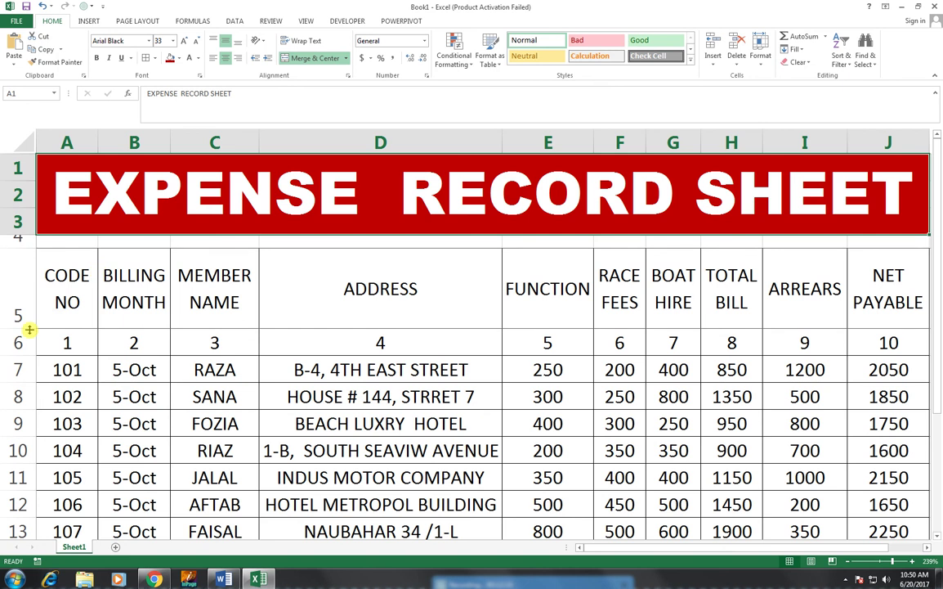
left_click_drag(29, 329, 865, 278)
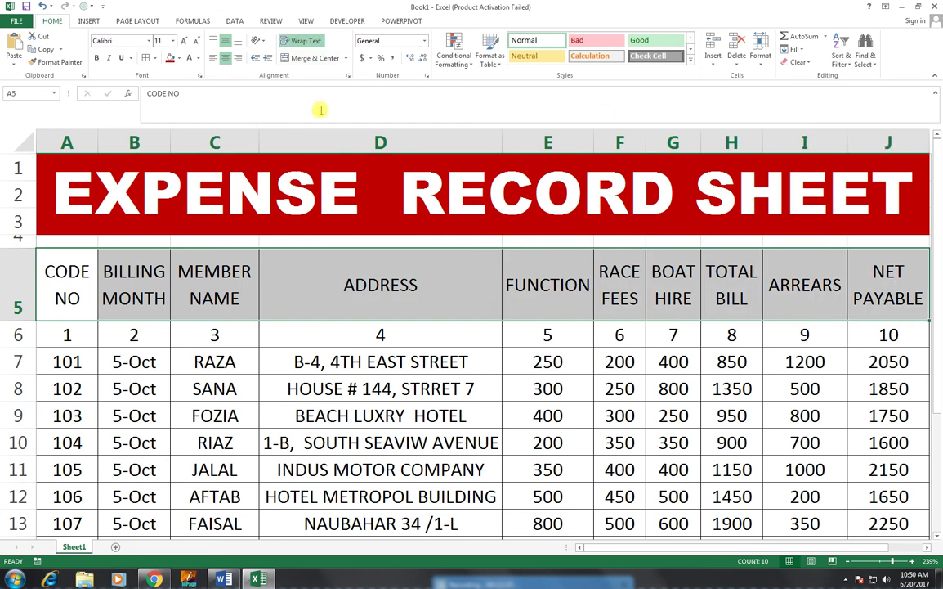
left_click_drag(26, 319, 19, 305)
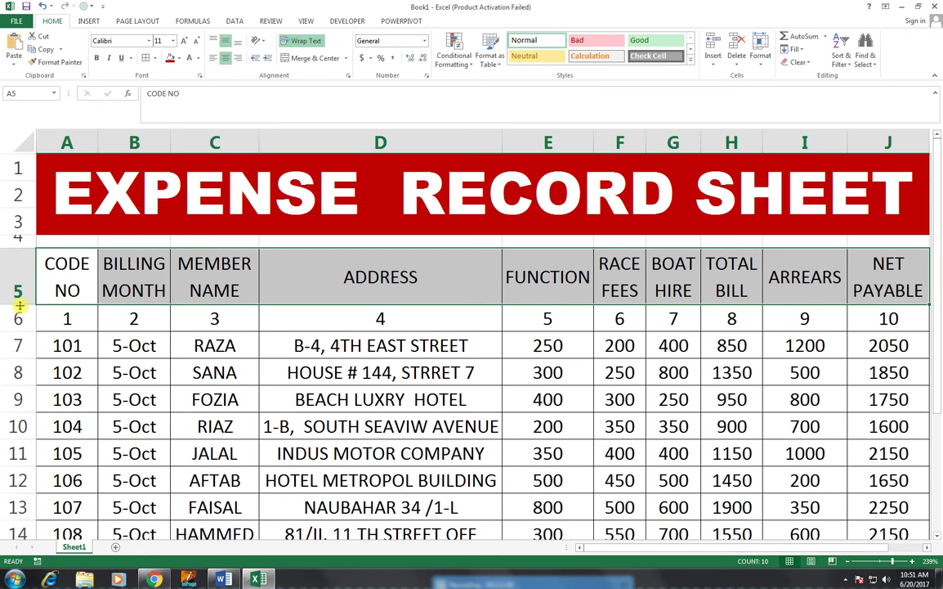
left_click_drag(30, 244, 29, 232)
left_click_drag(25, 298, 25, 293)
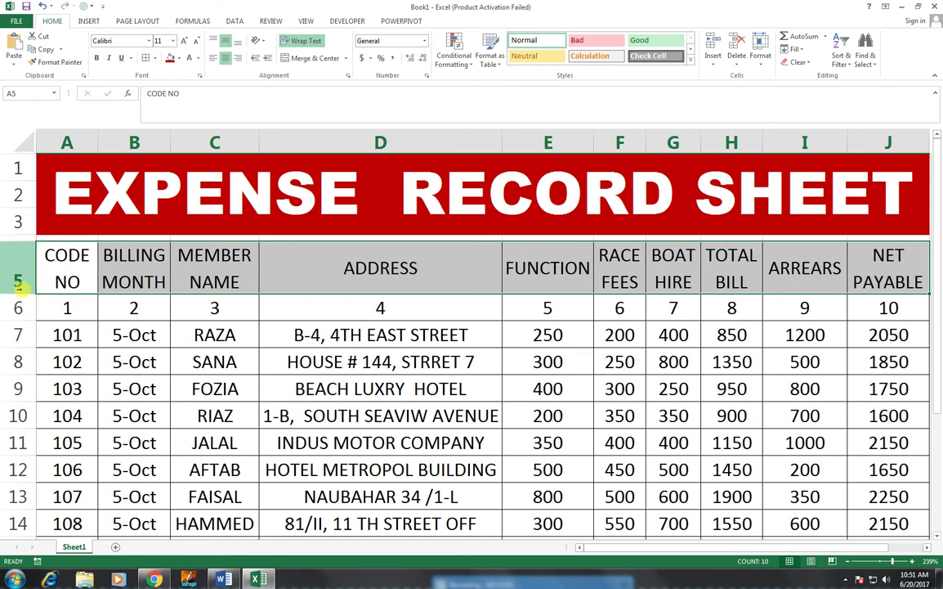
left_click_drag(26, 294, 27, 287)
left_click_drag(73, 262, 865, 255)
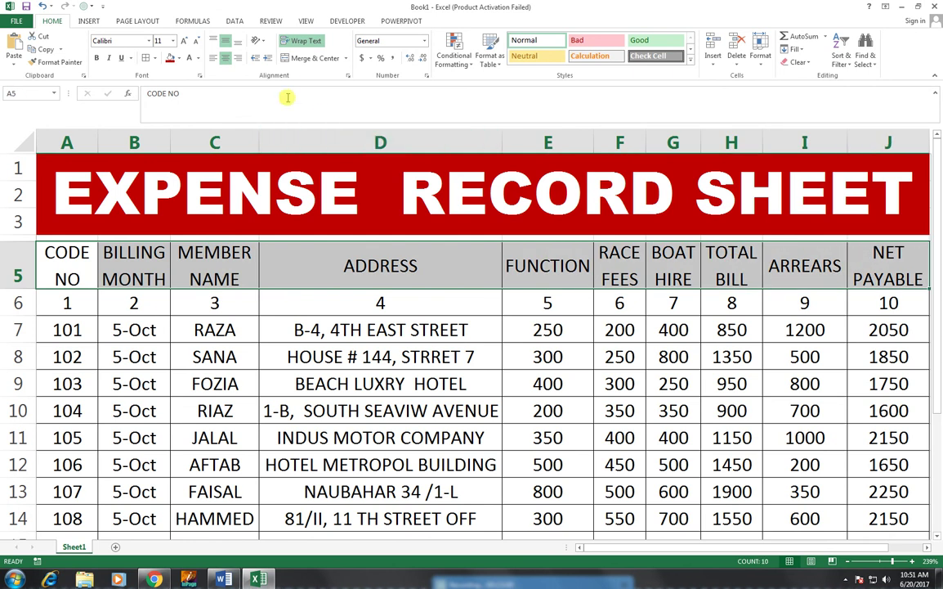
- Fill the CODE NO to NET PAYABLE header row dark blue-grey with white text
left_click(179, 59)
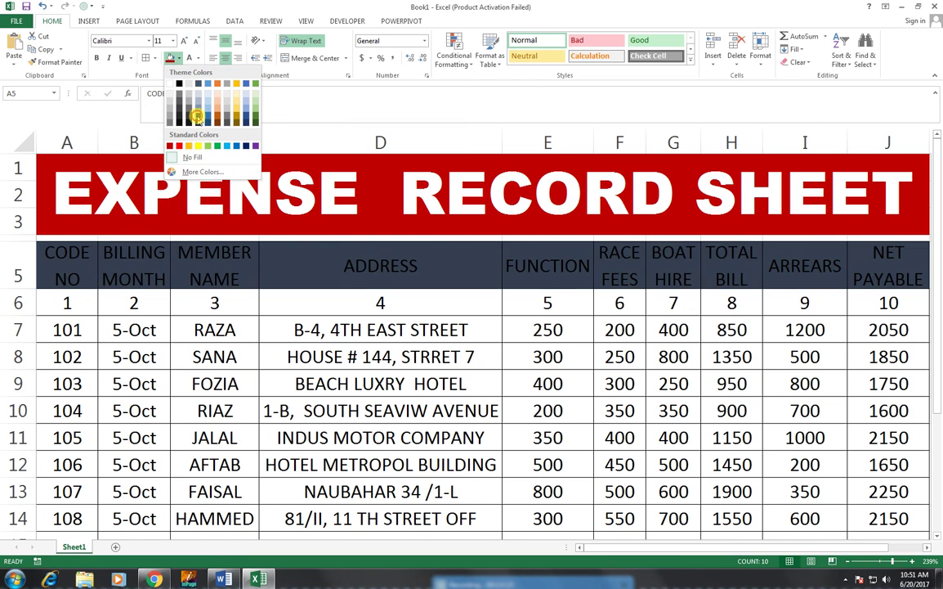
left_click(198, 116)
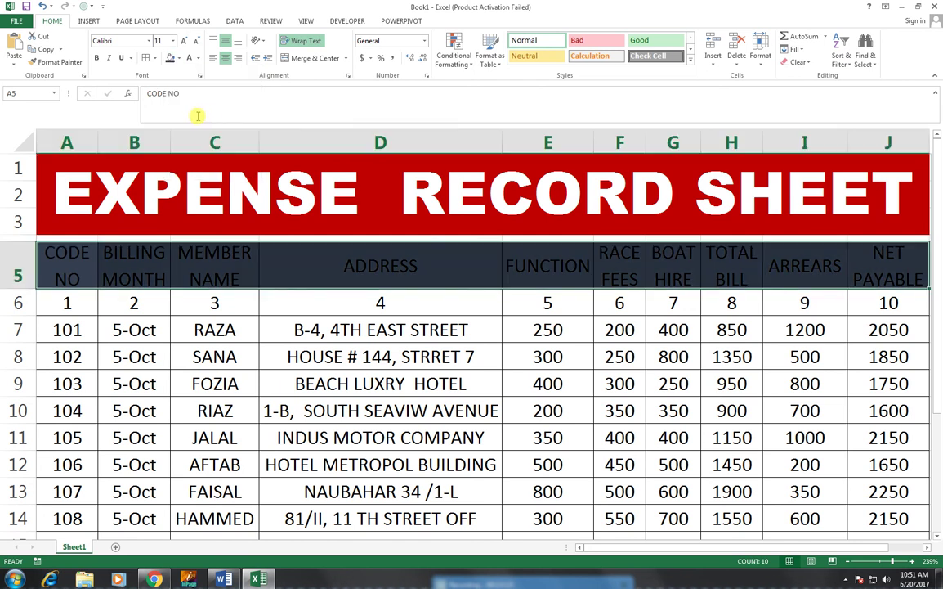
left_click(197, 59)
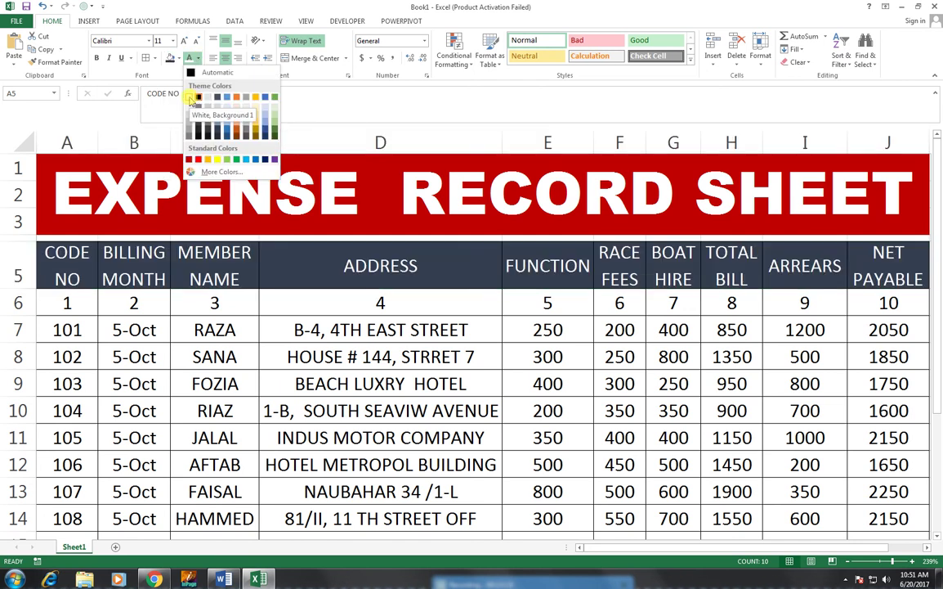
left_click(190, 97)
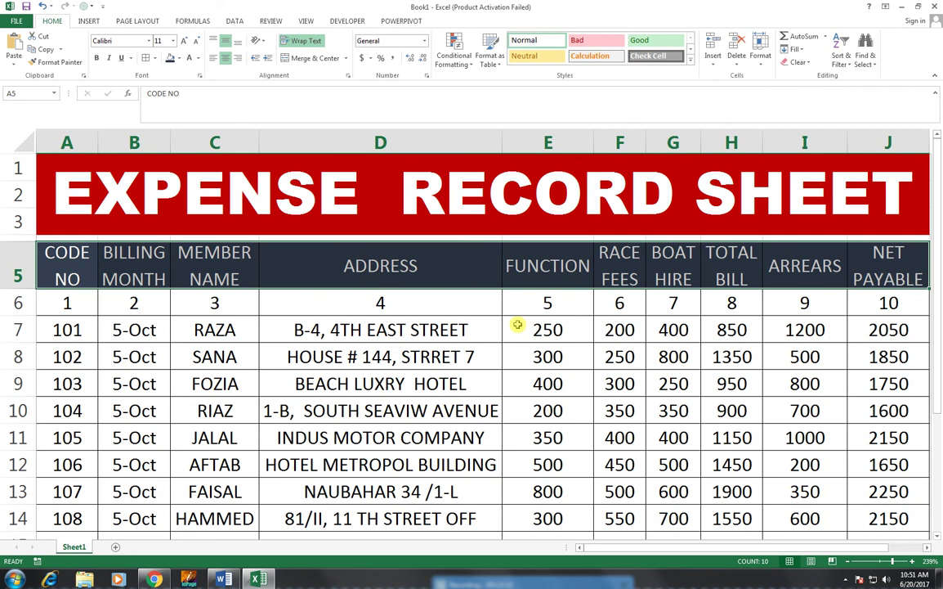